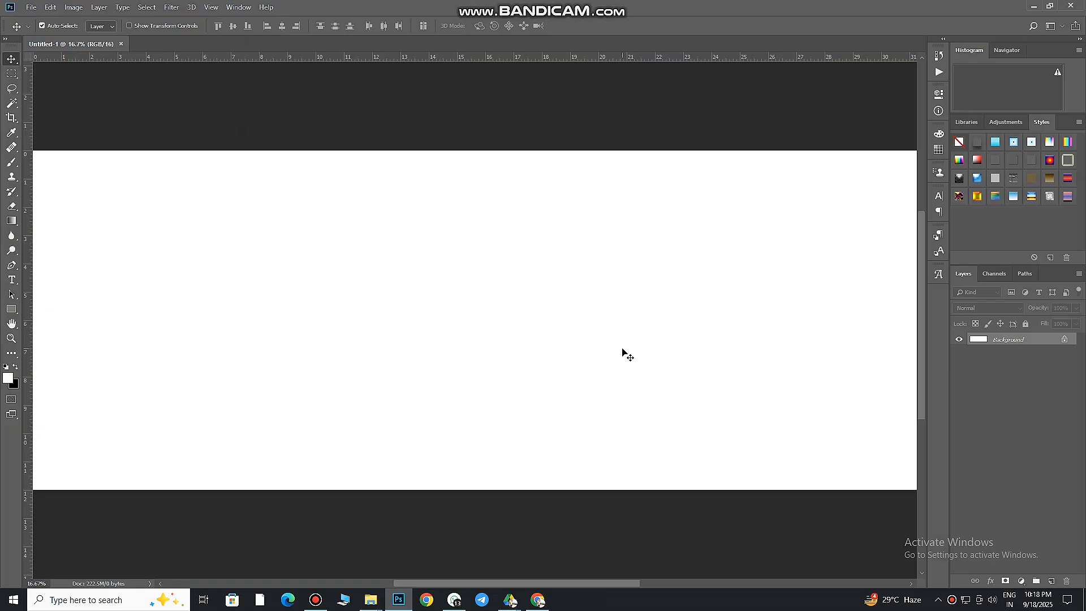
Add a vertical guide at the horizontal centre of the canvas, at the ruler's 18 mark
scroll(391, 339, "down", 2)
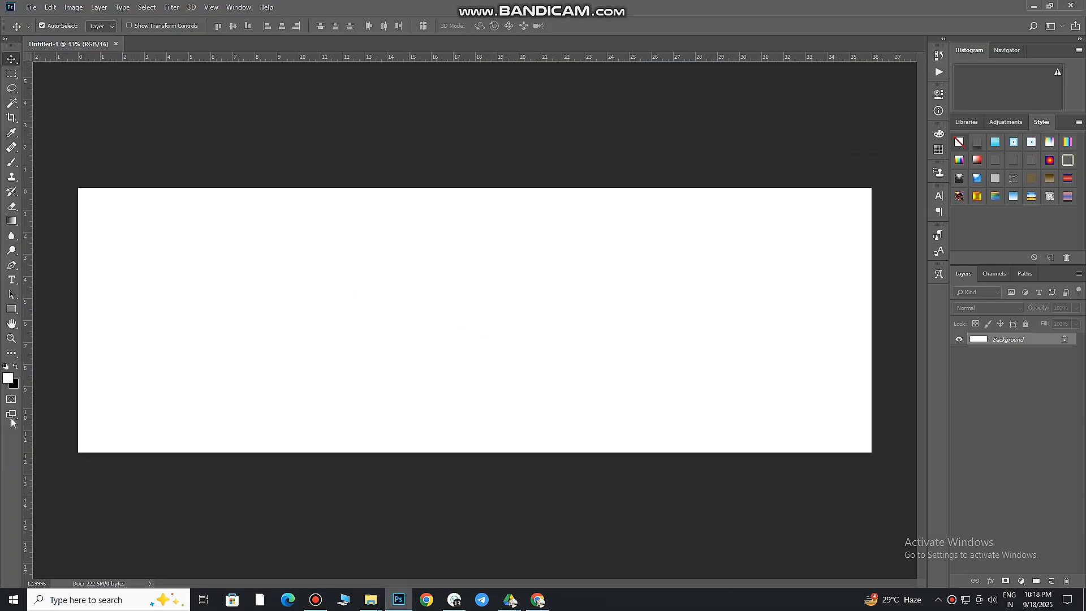
left_click_drag(29, 384, 474, 341)
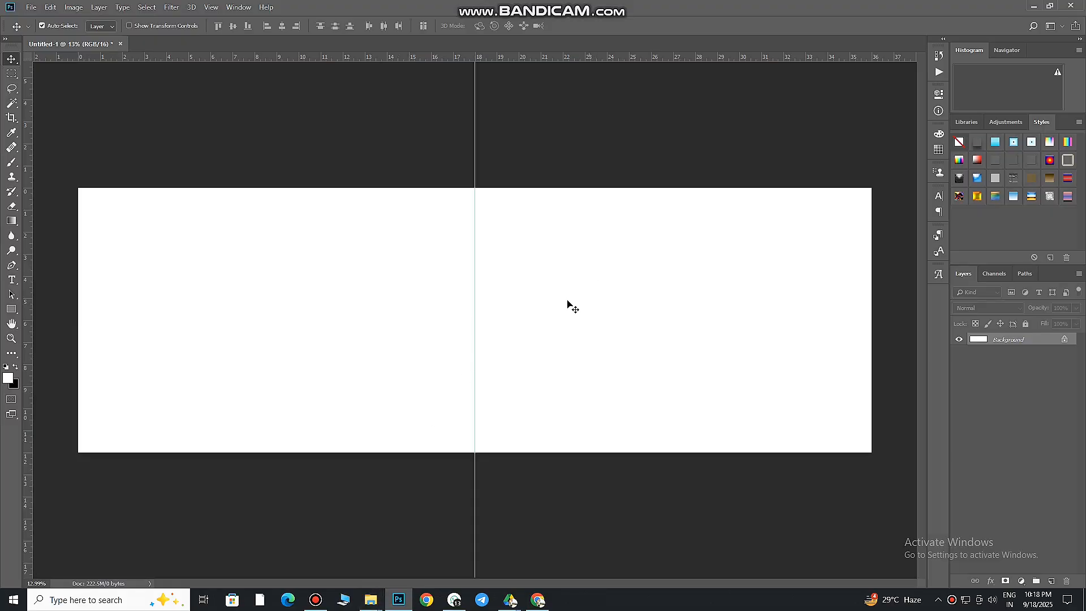
Try Mask Frame (53) from the BRUSH PNG folder beside the guide, rotated -90° and scaled to about 188%, and delete it
mouse_move(372, 599)
left_click(245, 530)
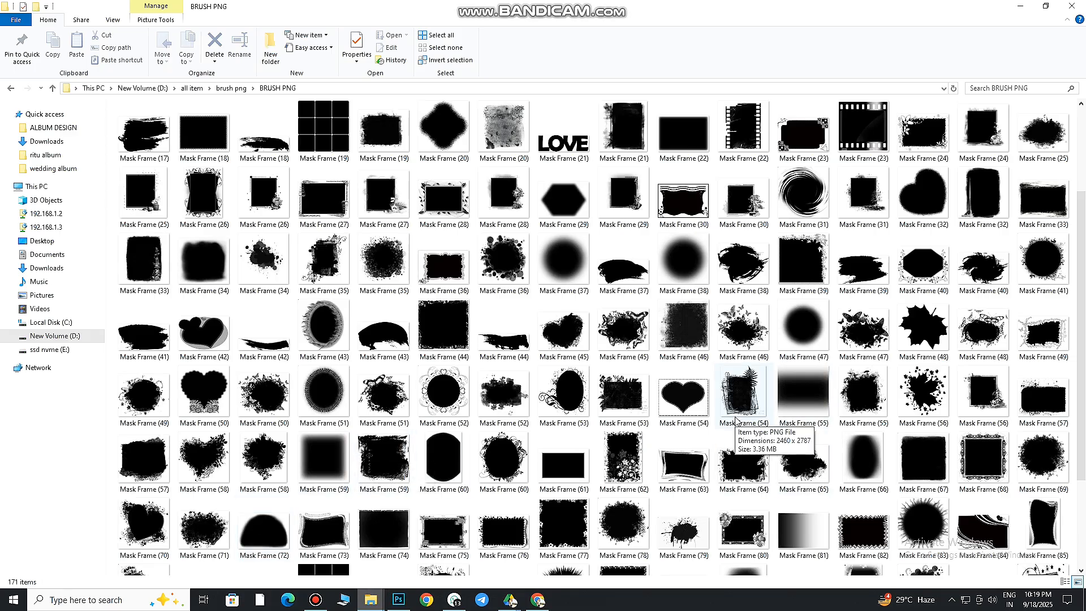
scroll(747, 412, "down", 3)
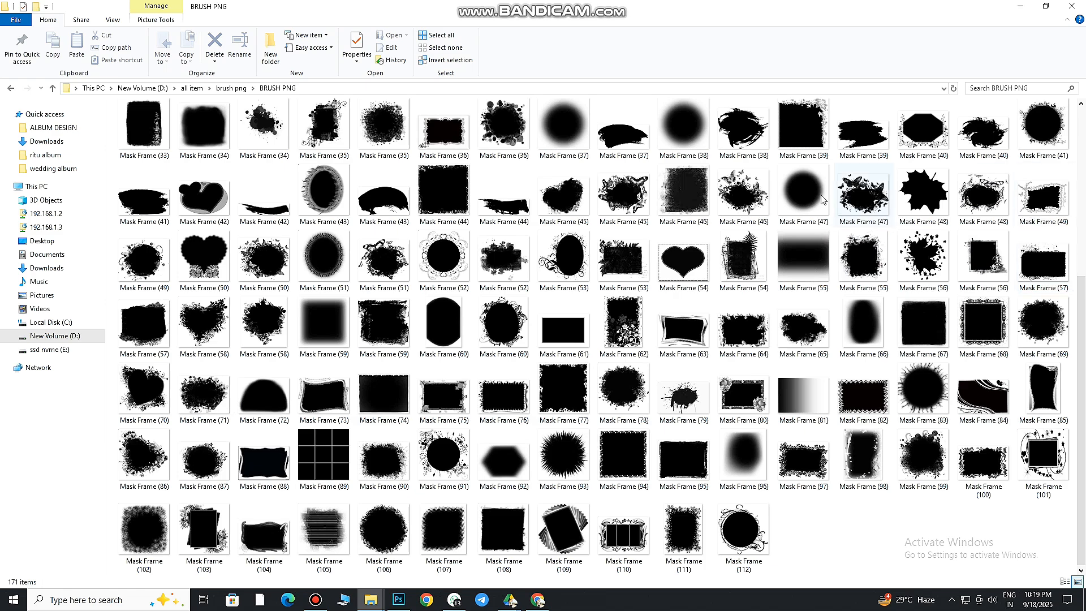
left_click_drag(619, 249, 650, 355)
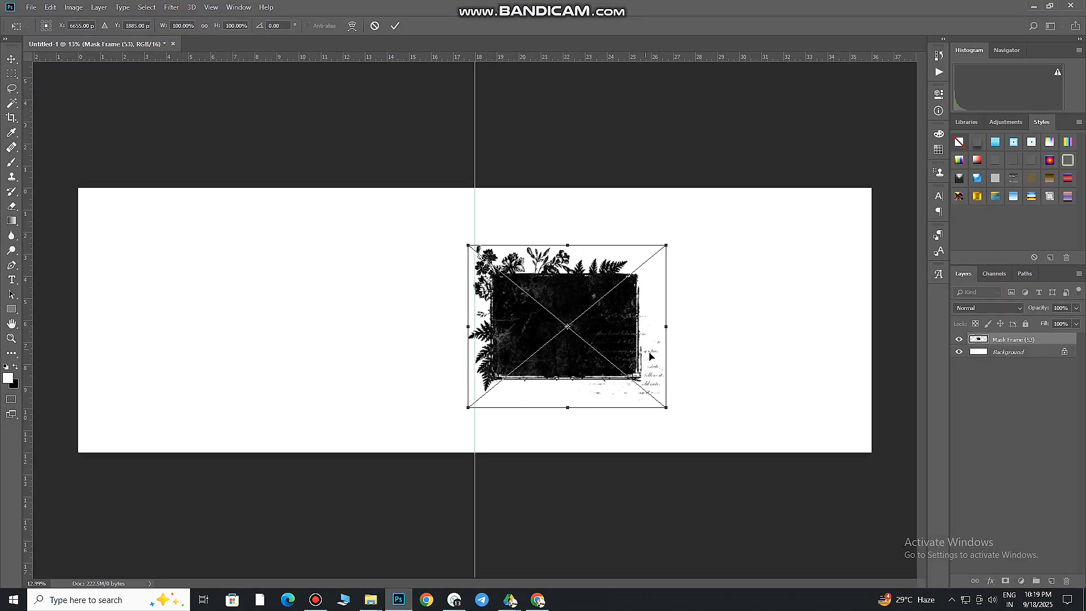
left_click_drag(667, 408, 670, 464)
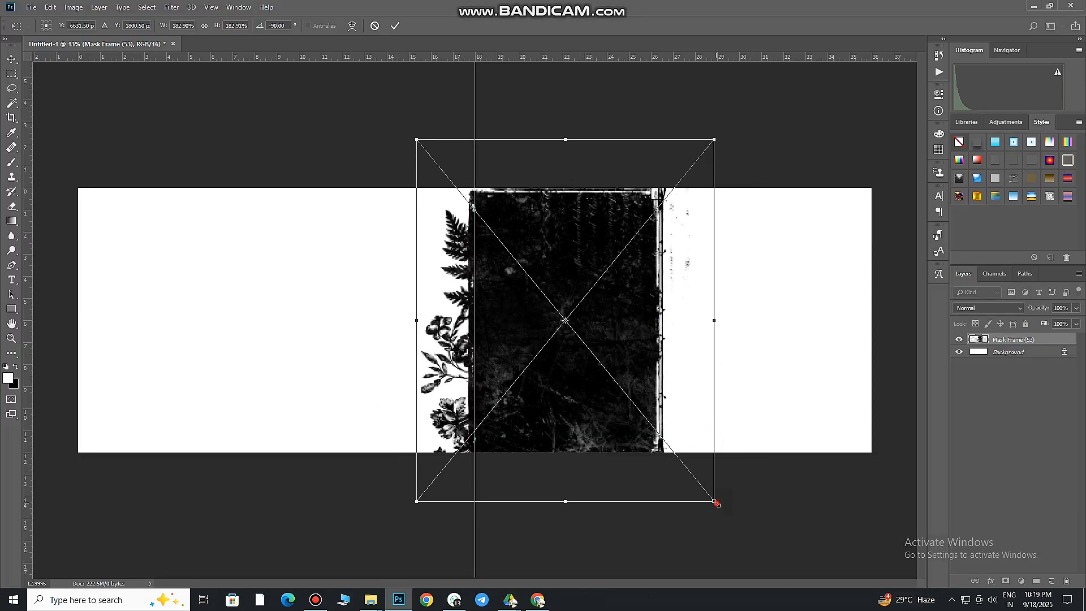
mouse_move(715, 502)
left_mouse_down()
mouse_move(703, 484)
mouse_move(718, 506)
left_mouse_up()
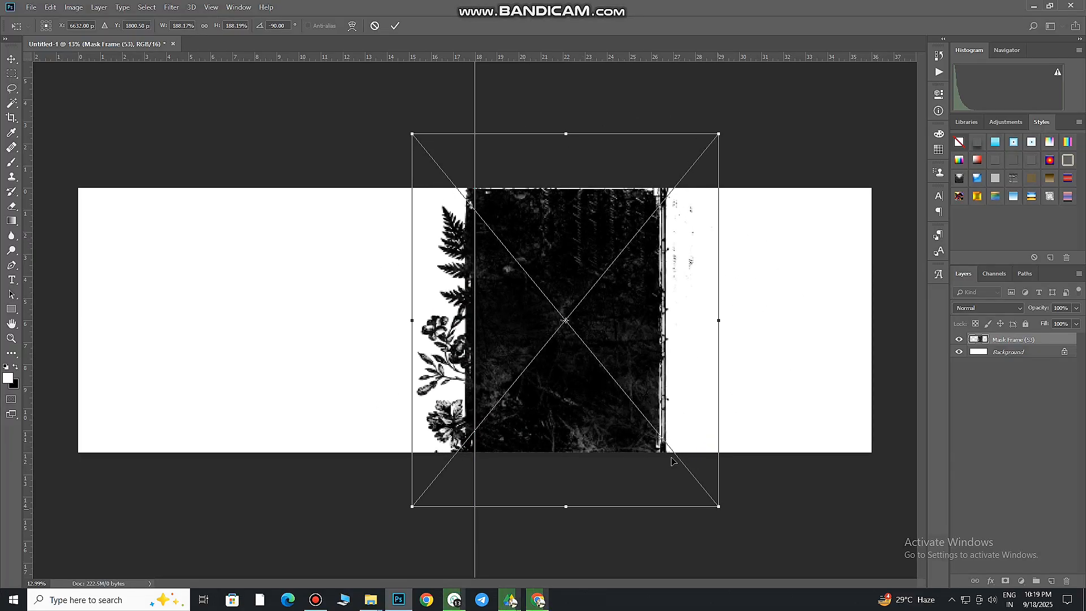
left_click(395, 26)
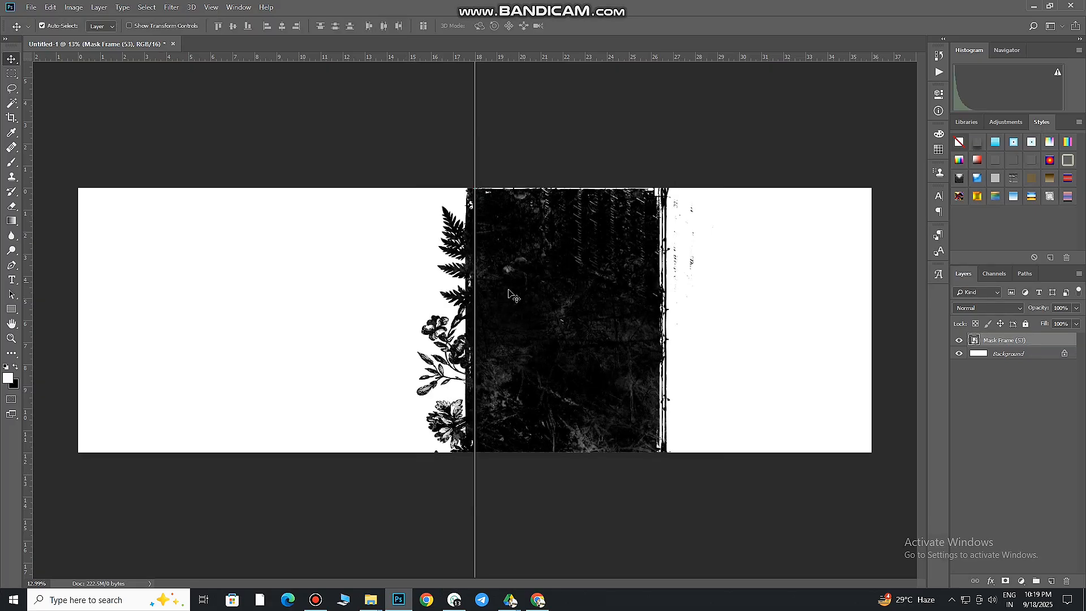
left_click_drag(524, 286, 480, 342)
key("Delete")
Place Mask Frame (55) from the BRUSH PNG folder, scaled to about 236%, so its ragged left edge overlaps the centre guide
left_click(371, 599)
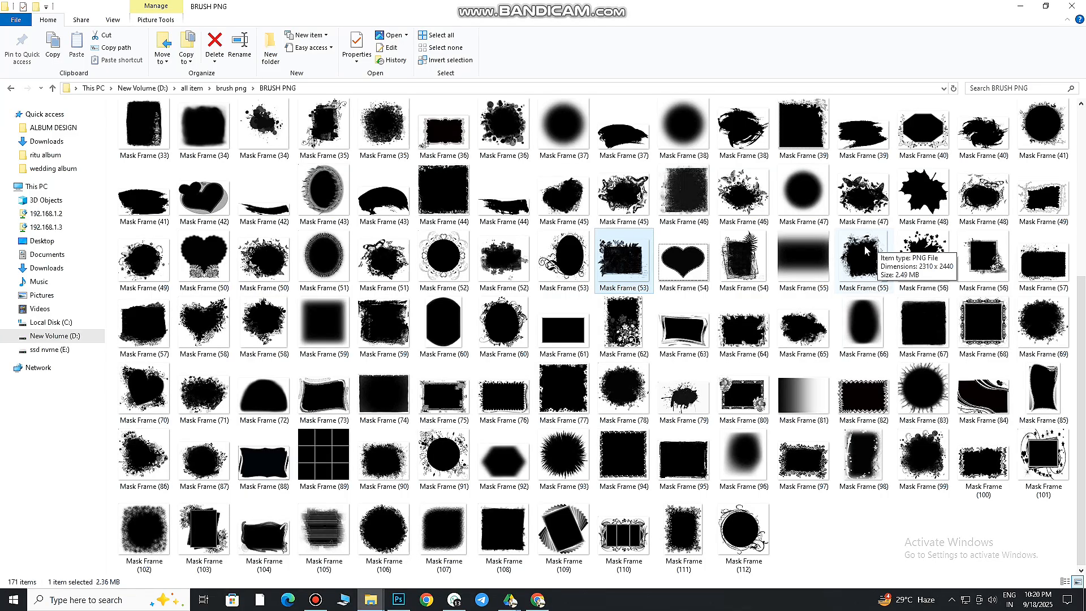
left_click_drag(866, 251, 643, 511)
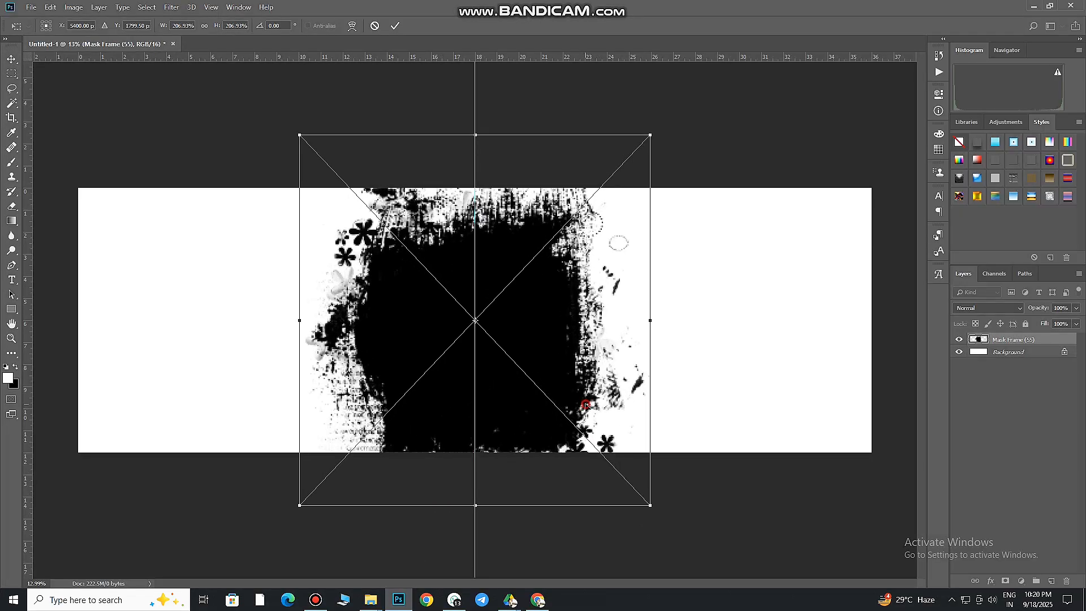
left_click_drag(585, 404, 690, 393)
left_click_drag(752, 491, 763, 511)
mouse_move(648, 385)
left_mouse_down()
mouse_move(719, 385)
mouse_move(654, 384)
left_mouse_up()
left_click_drag(767, 513, 765, 519)
mouse_move(654, 438)
left_mouse_down()
mouse_move(658, 424)
mouse_move(653, 432)
left_mouse_up()
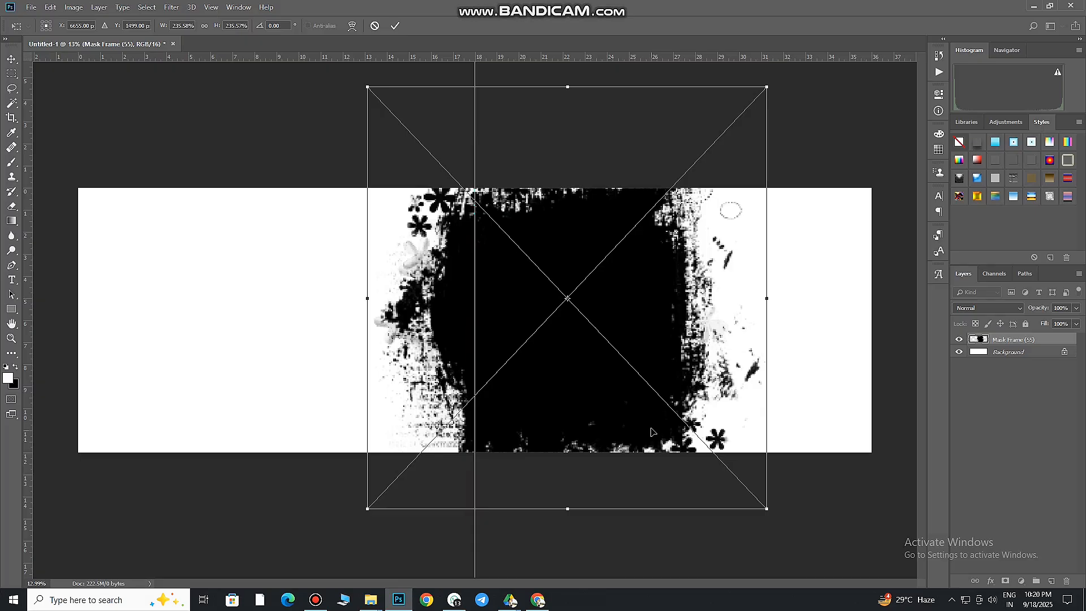
left_click(400, 27)
left_click_drag(612, 396, 602, 350)
Draw a black-filled rectangle about 5670 × 3809 px that covers the canvas from the centre guide past its right edge
left_click(11, 309)
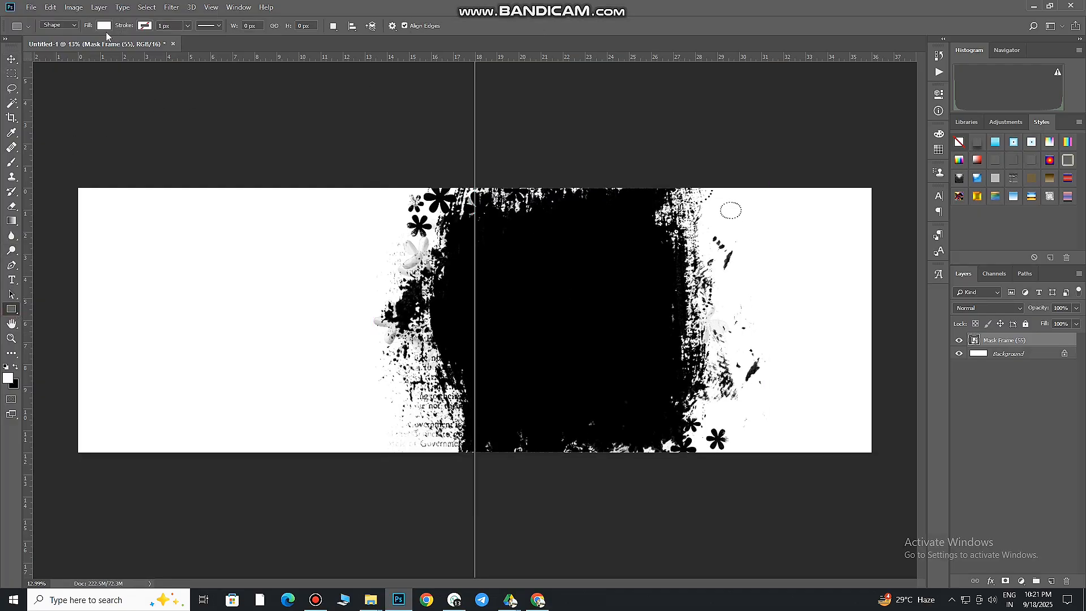
left_click(105, 27)
left_click(75, 84)
left_click(105, 27)
left_click_drag(477, 179, 892, 459)
left_click(937, 101)
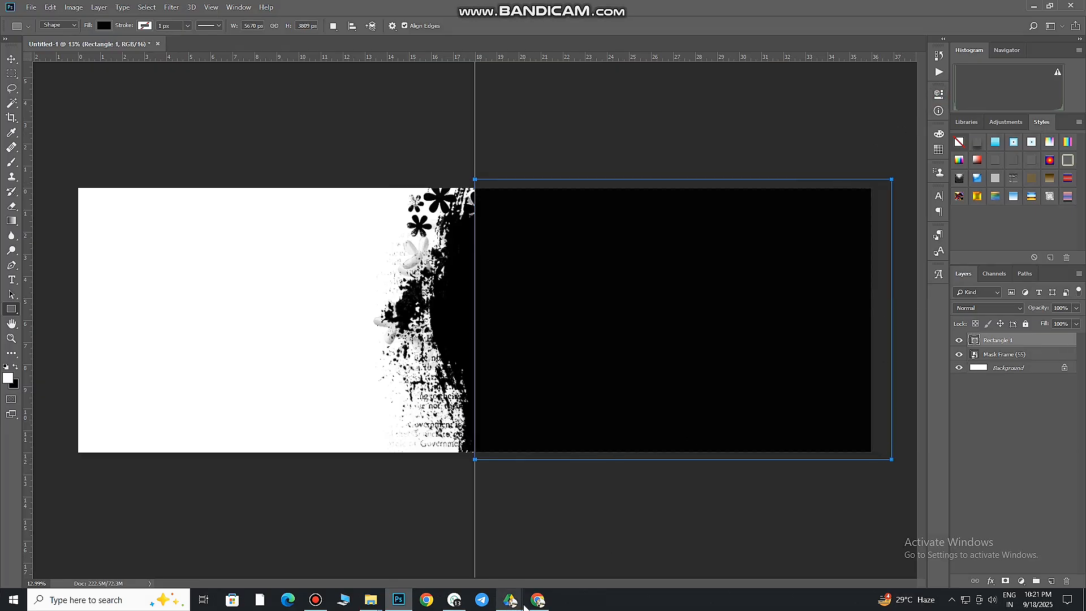
mouse_move(540, 603)
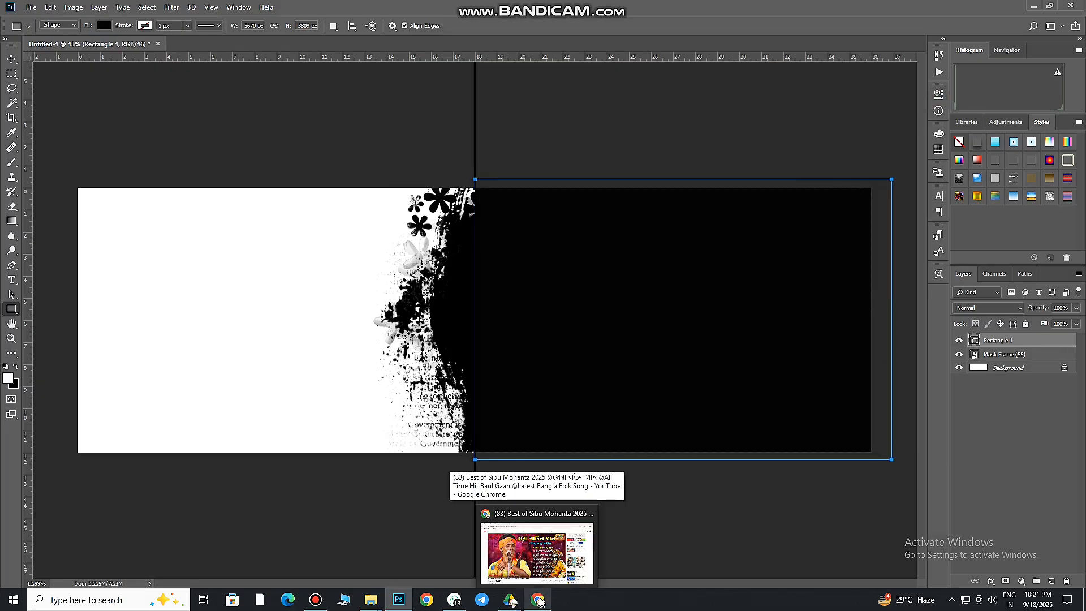
key("XF86AudioLowerVolume")
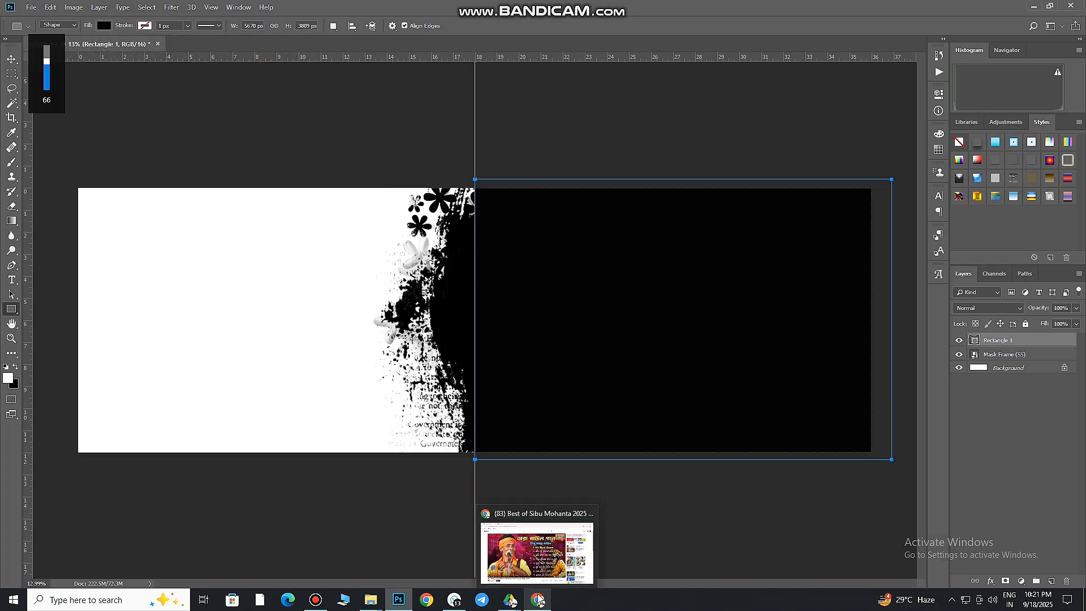
left_click(539, 600)
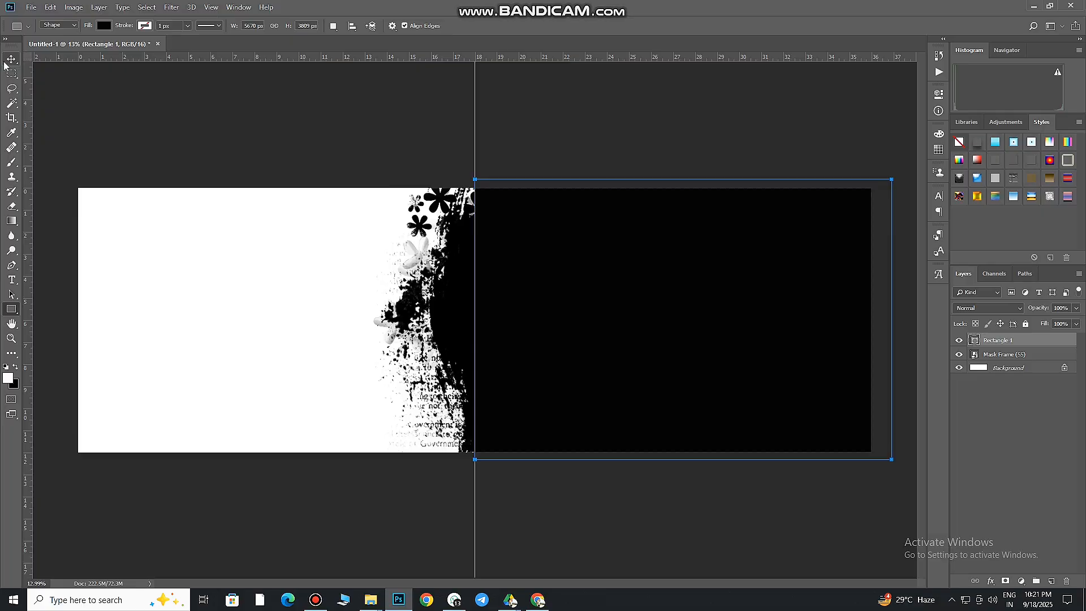
Merge the Rectangle 1 and Mask Frame (55) layers into a single layer
left_click(12, 59)
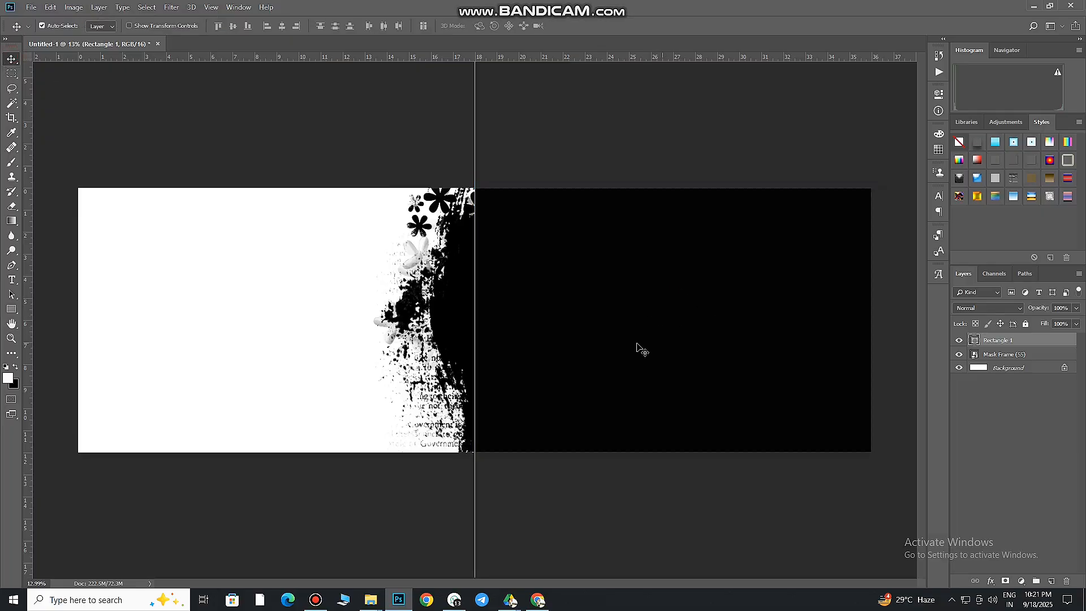
left_click_drag(661, 328, 670, 332)
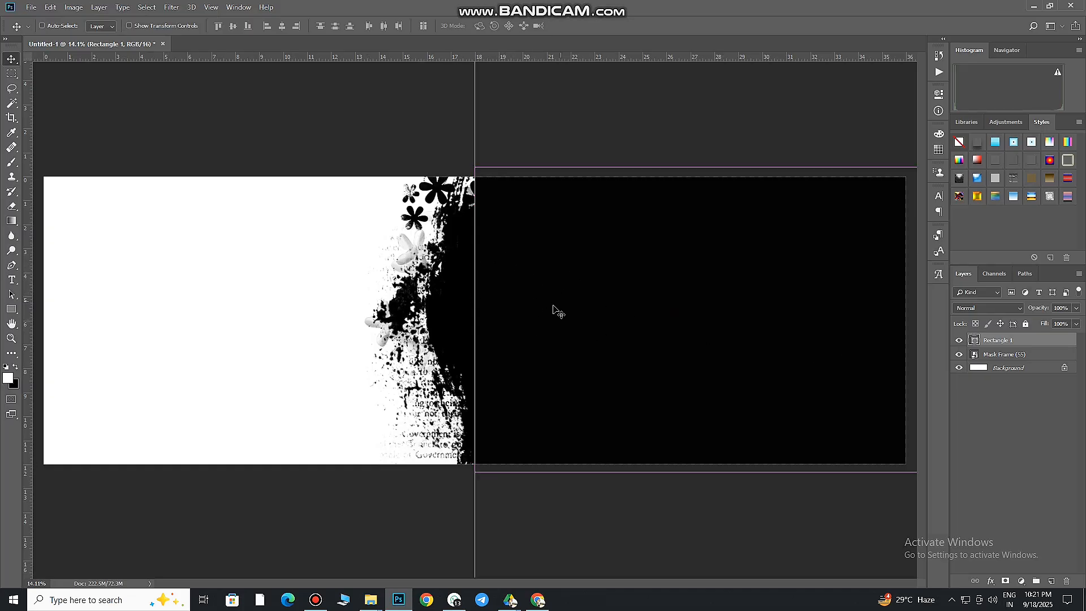
left_click_drag(565, 304, 562, 312)
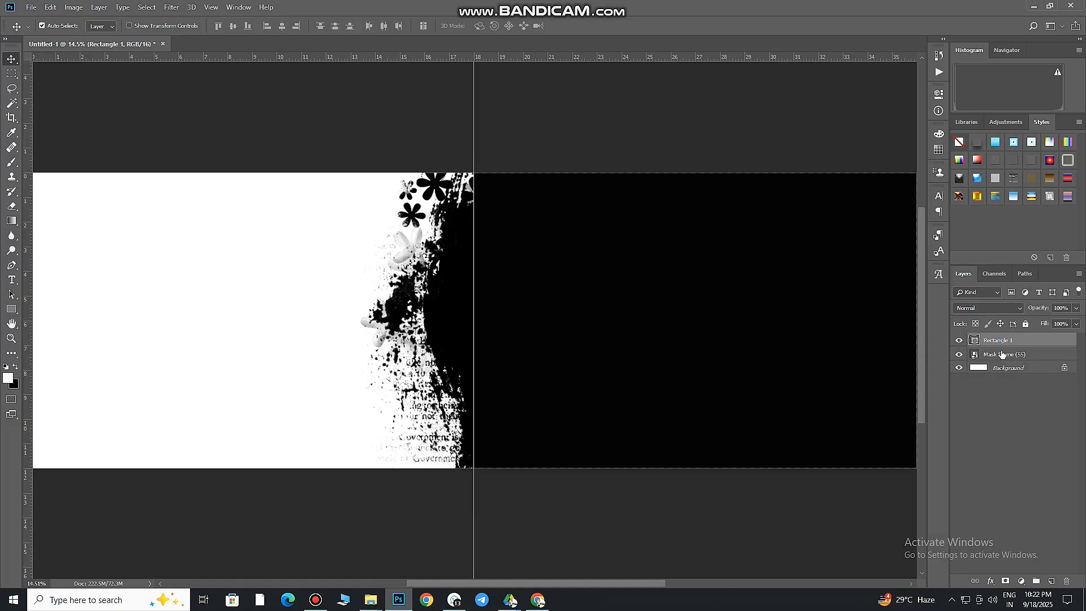
left_click(1025, 353, "shift")
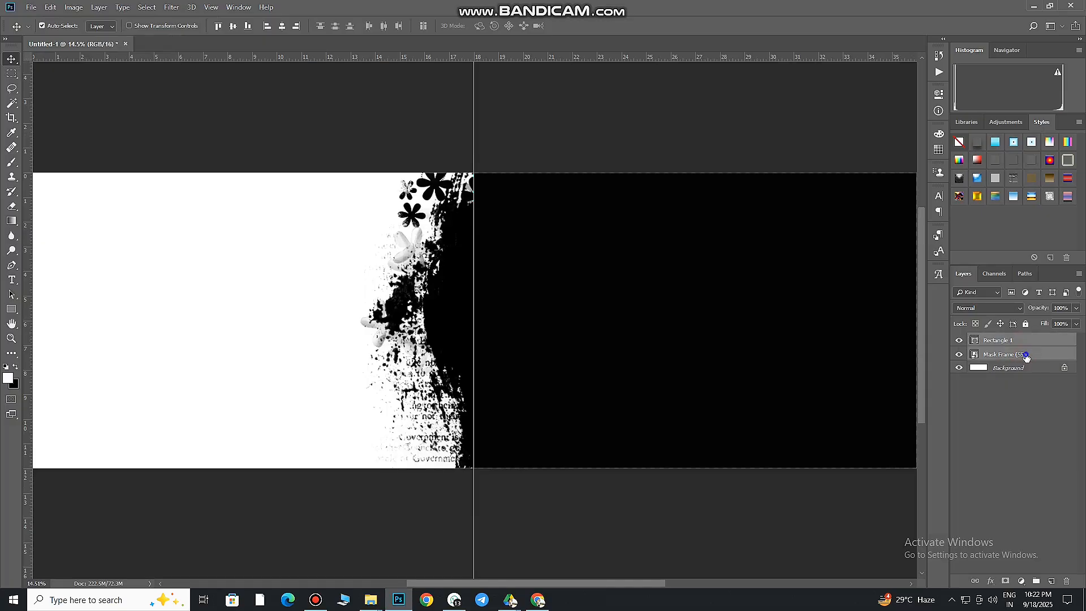
right_click(1024, 353)
left_click(961, 445)
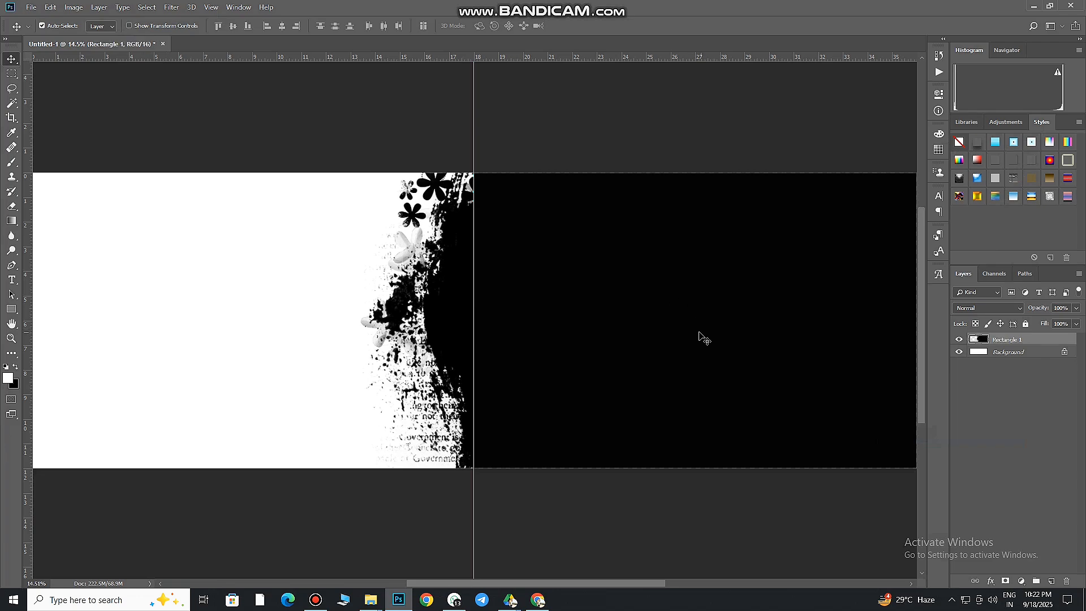
scroll(680, 325, "down", 1)
scroll(679, 321, "right", 1)
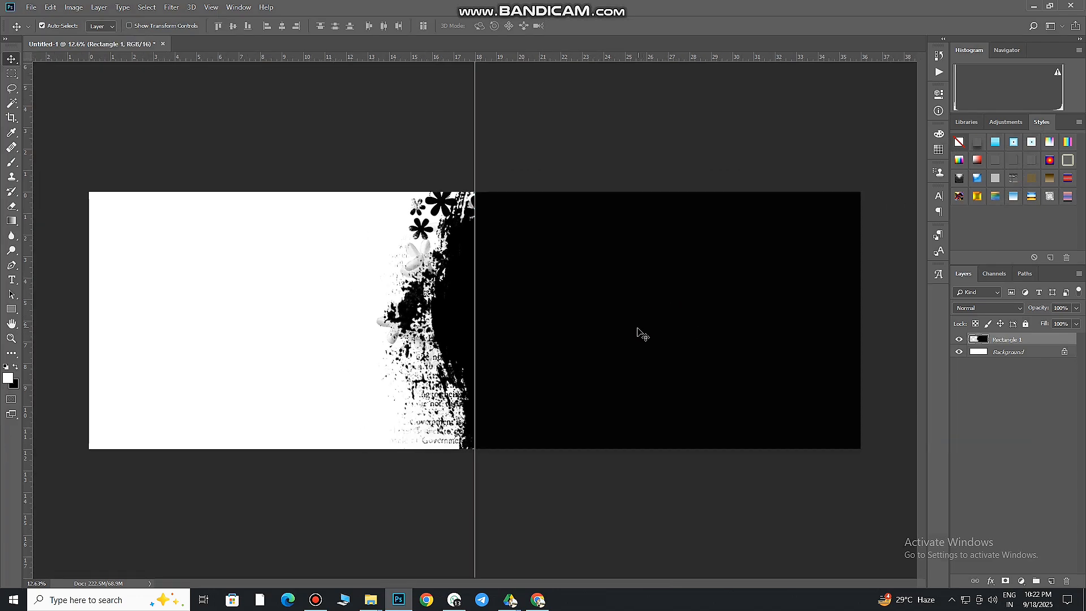
left_click(538, 600)
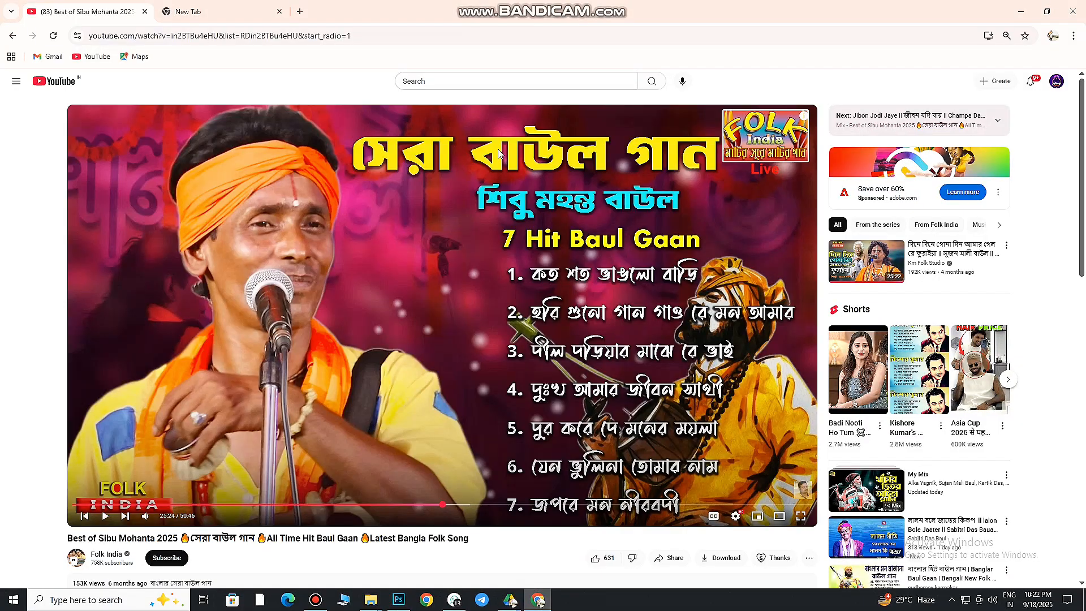
left_click(399, 600)
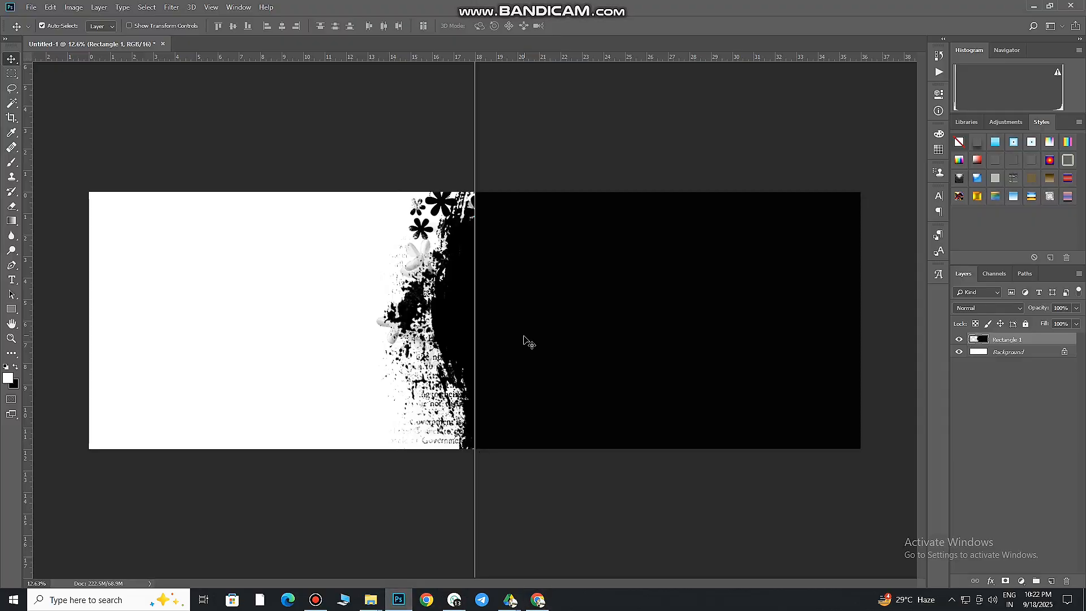
Shift the merged black brush shape slightly to the right relative to the centre guide
left_click_drag(758, 336, 764, 356)
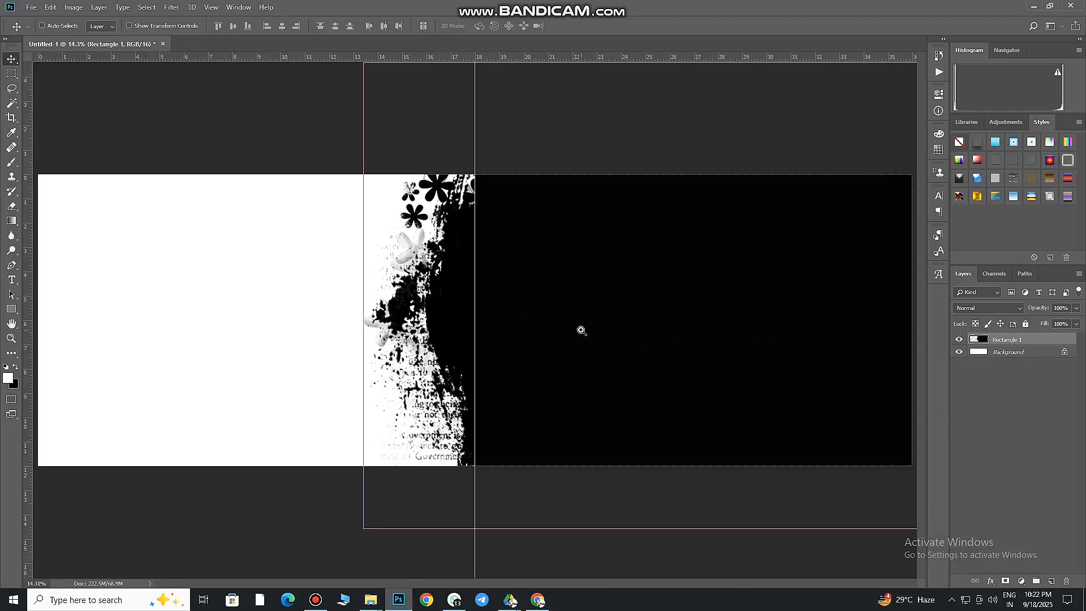
key("ctrl+0")
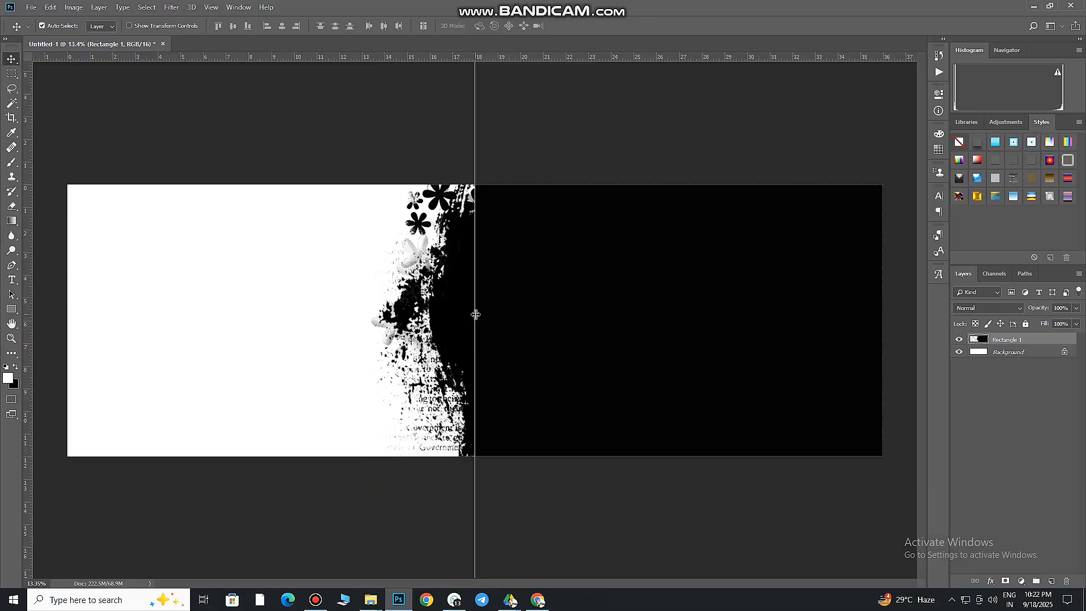
key("ctrl")
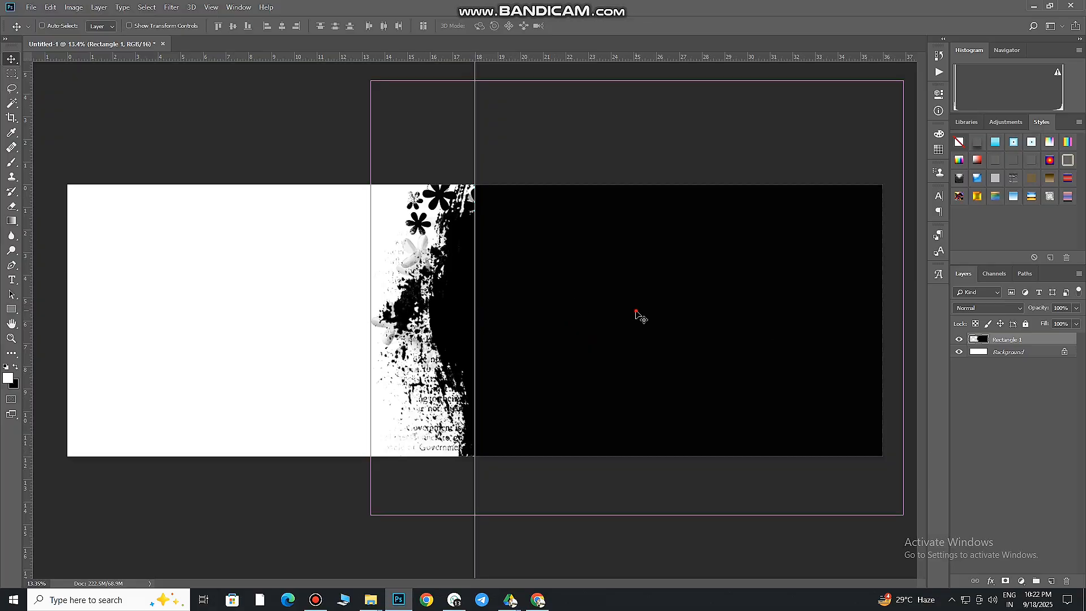
left_click_drag(636, 311, 638, 309)
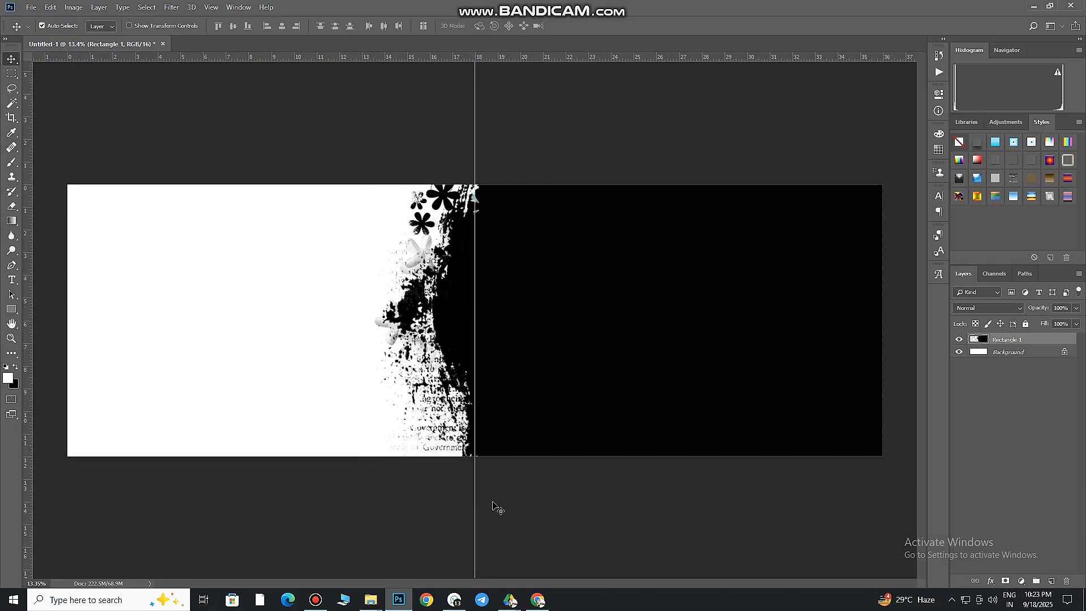
Switch to File Explorer and open the gow efff folder inside all item on New Volume (D:)
mouse_move(370, 599)
left_click(373, 566)
left_click(74, 336)
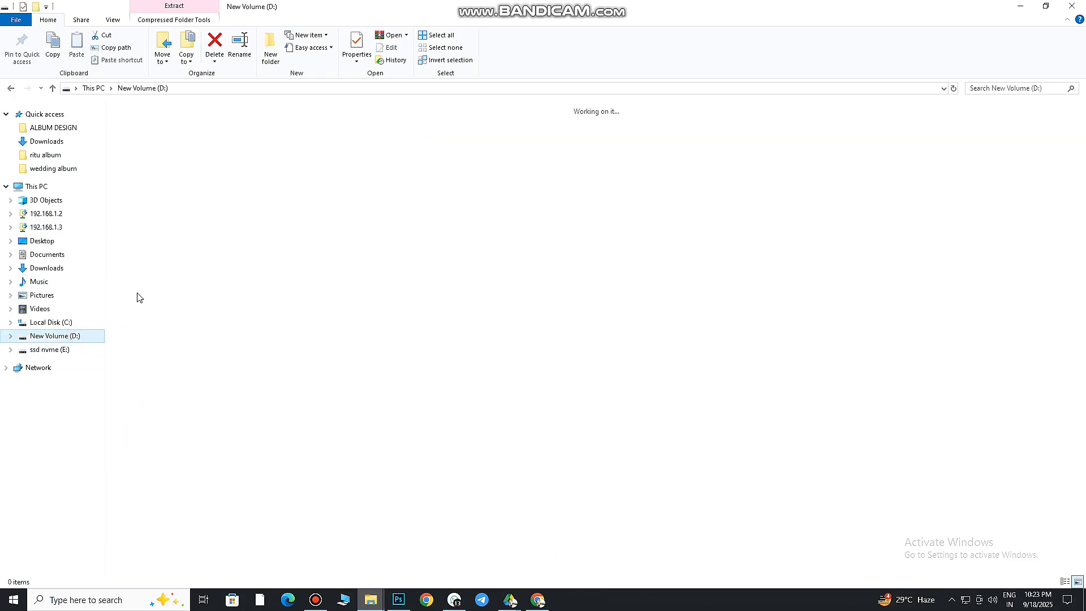
left_click(69, 142)
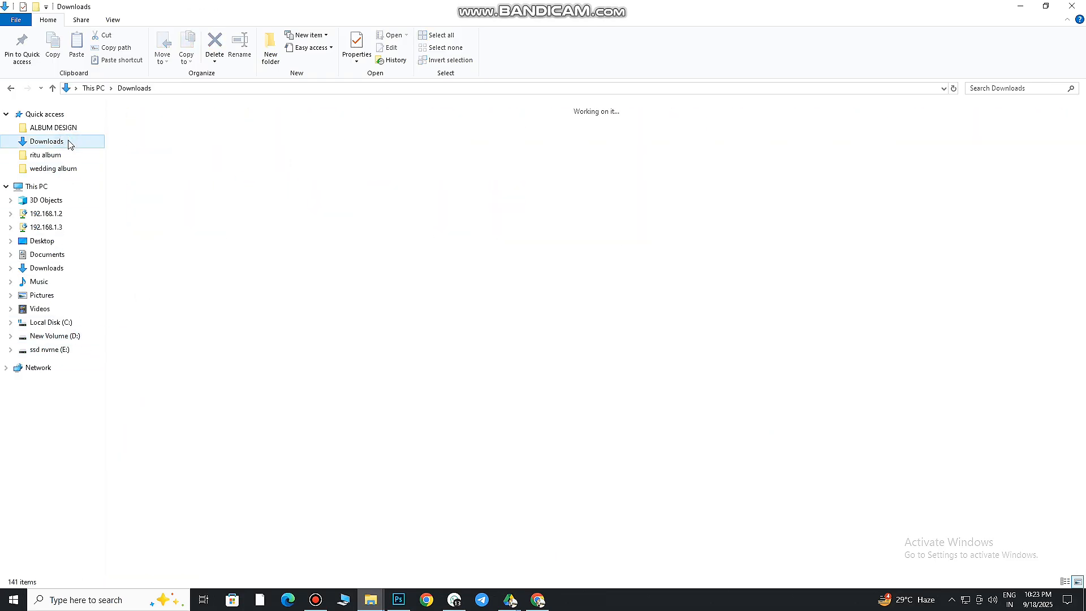
left_click(62, 270)
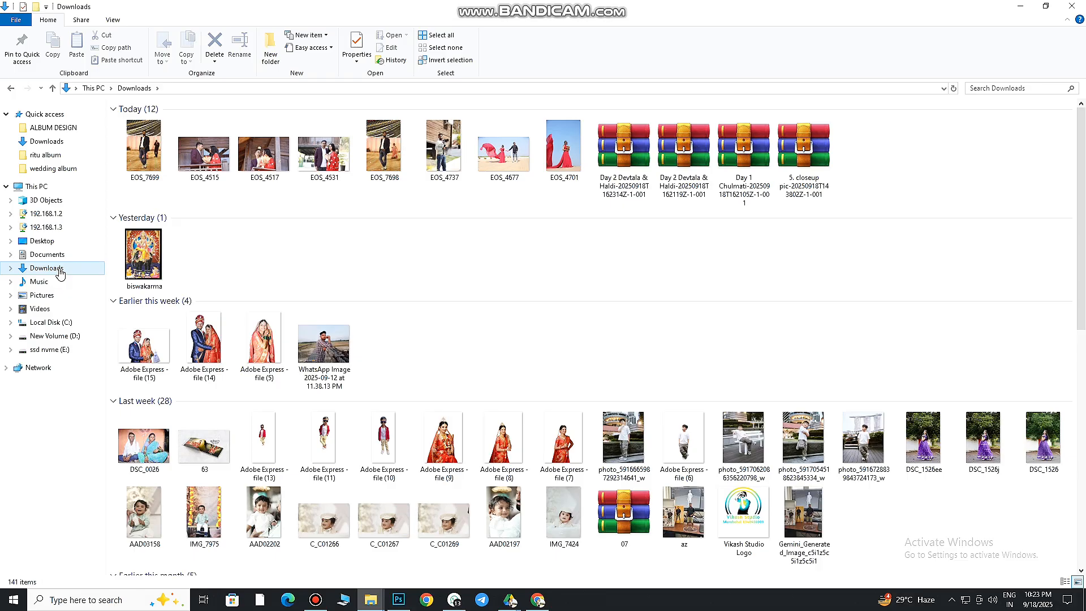
left_click(64, 336)
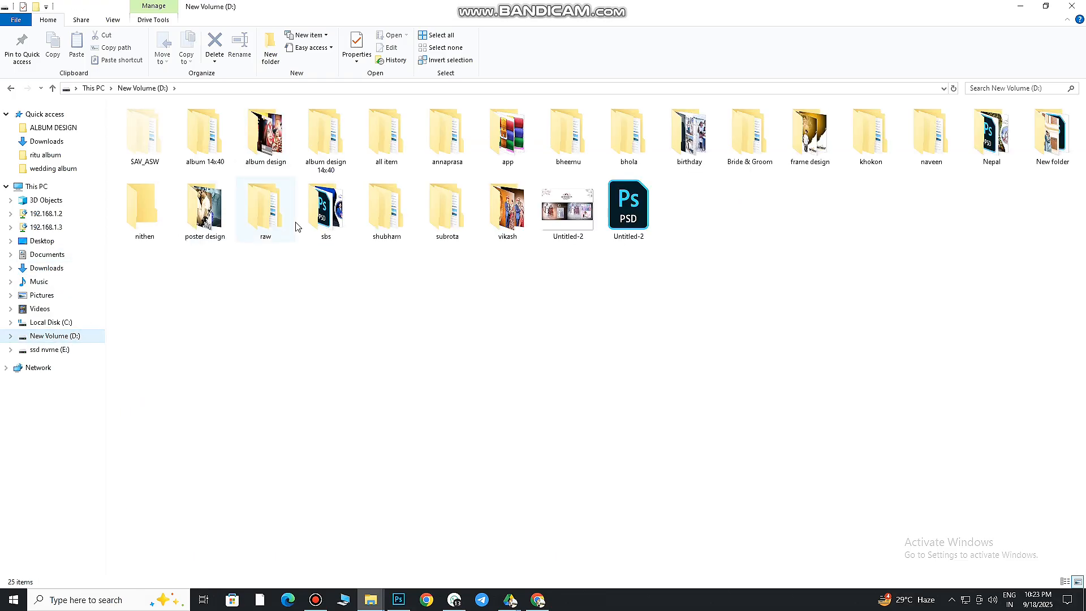
left_click(382, 138)
double_click(383, 138)
double_click(627, 135)
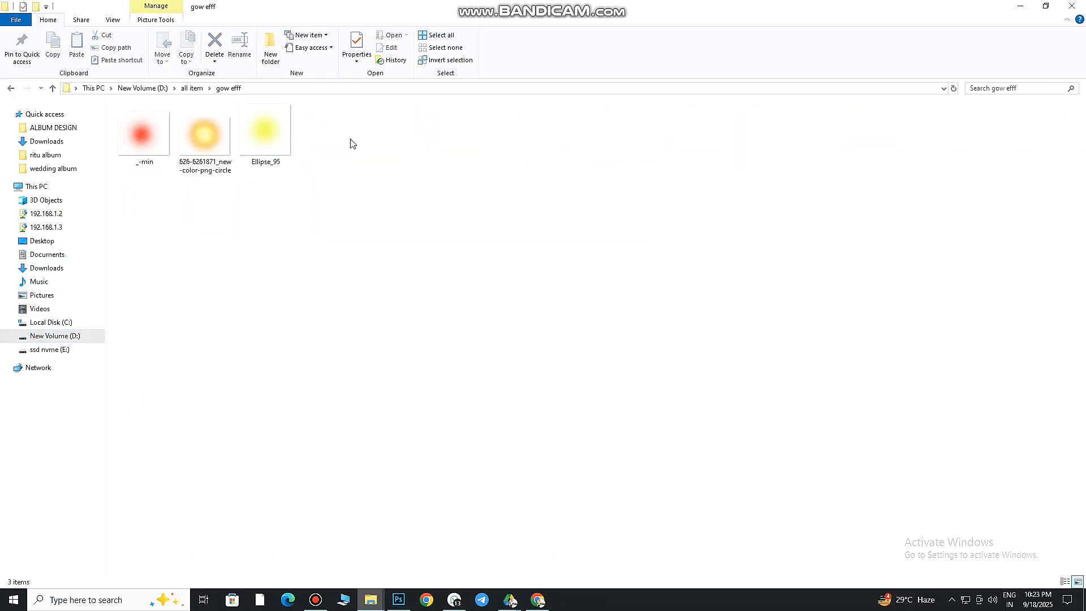
Place the Ellipse_95 glow image into the layout, centre it on the right half and scale it to about 175.5%
left_click_drag(262, 141, 572, 439)
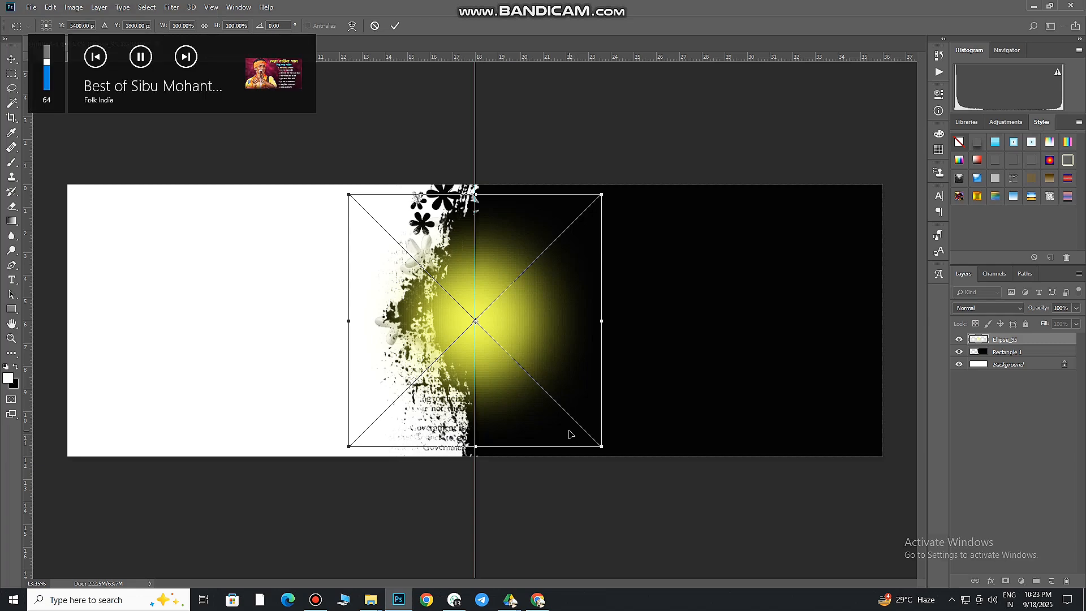
left_click_drag(537, 368, 733, 367)
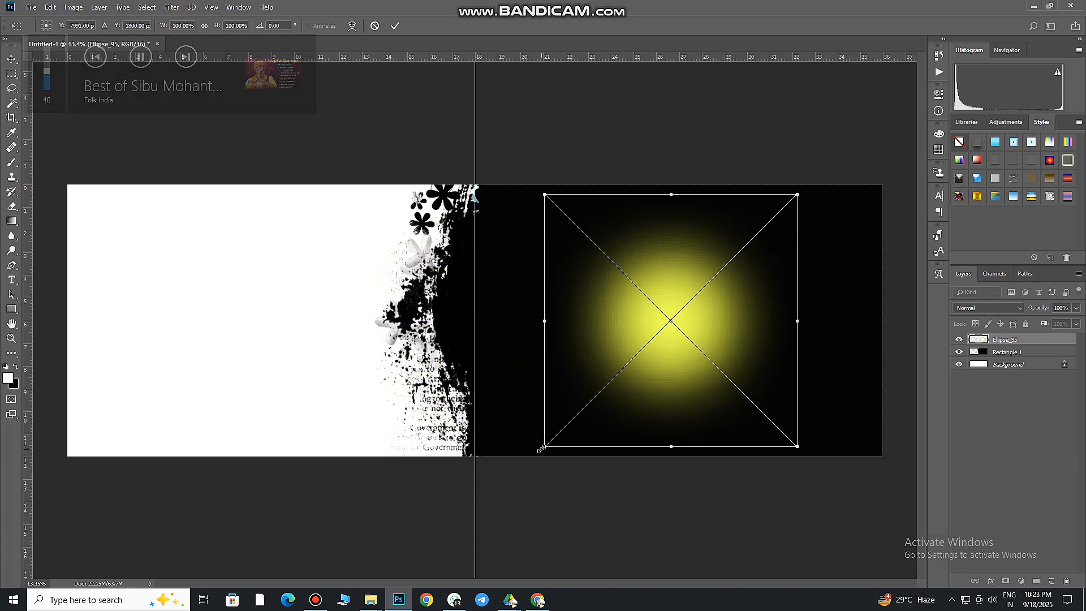
left_click_drag(544, 450, 355, 526)
left_click(394, 27)
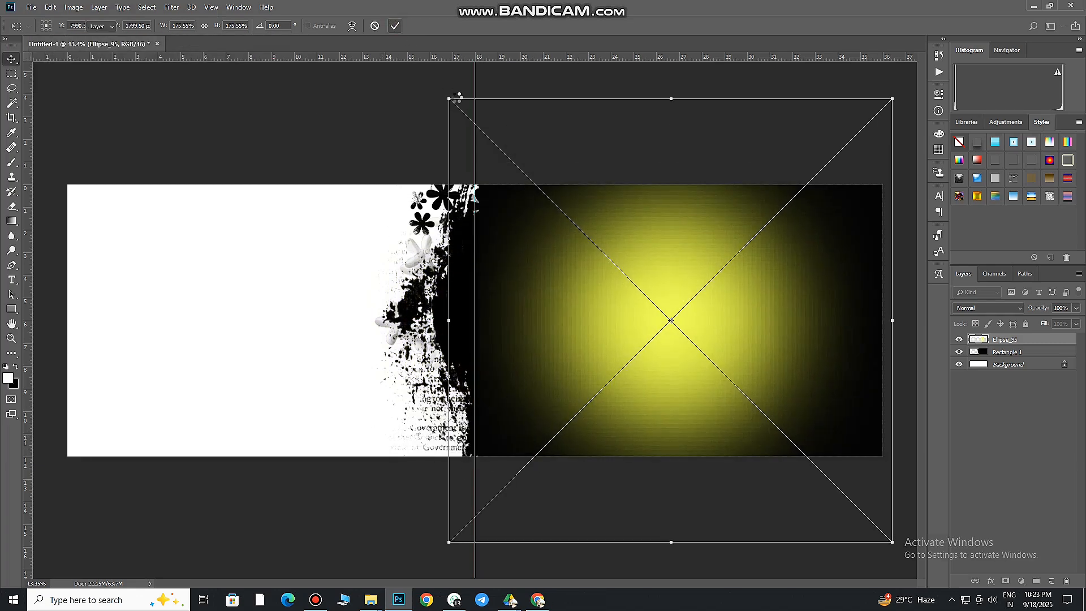
Add a Color Overlay style in red (de0322) to the Ellipse_95 glow layer
key("ctrl+minus")
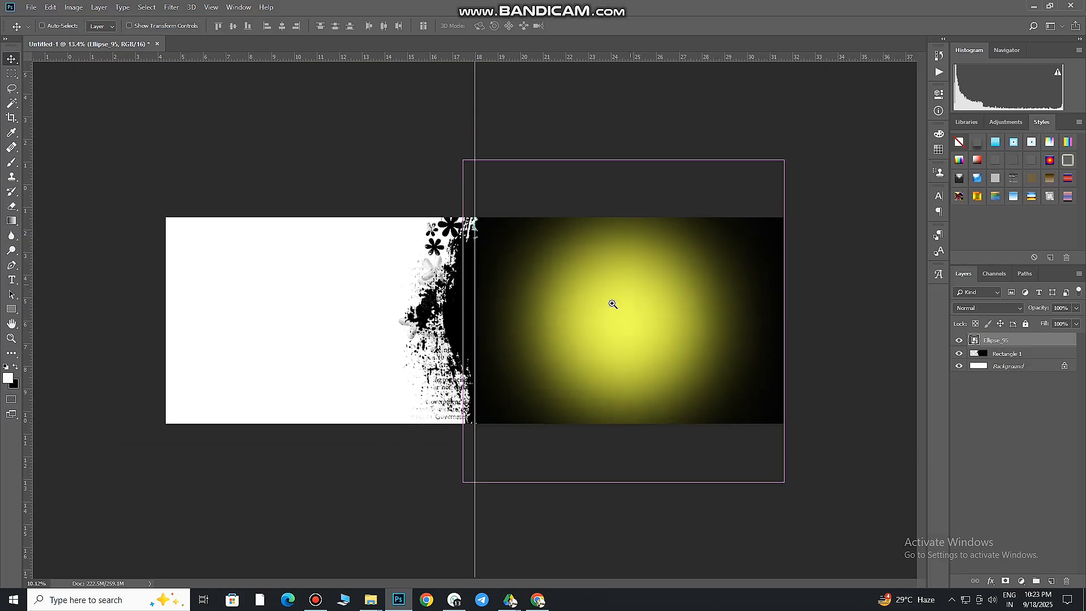
double_click(1052, 342)
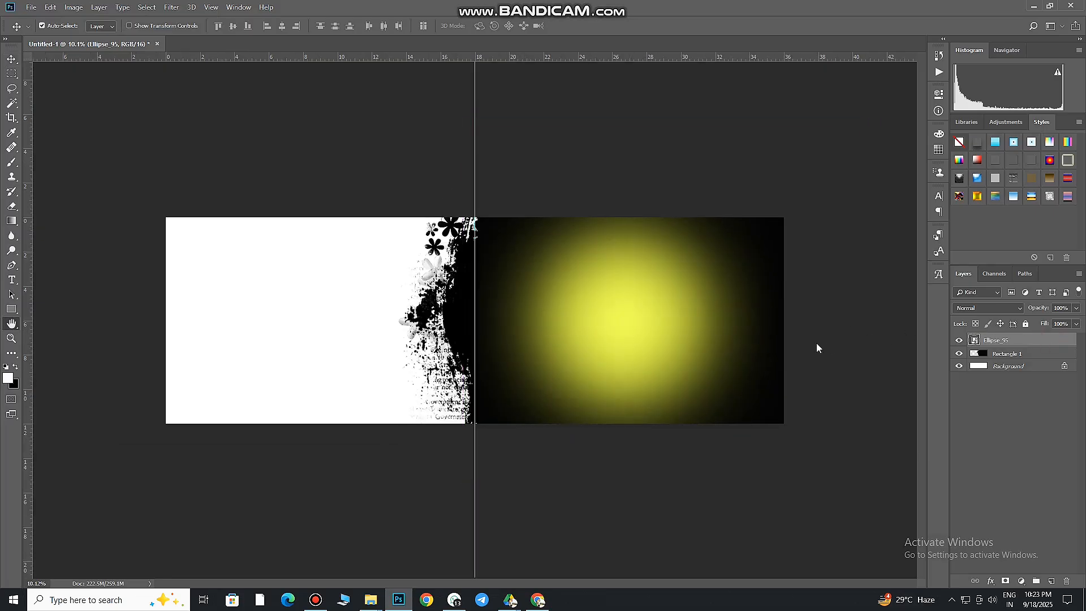
left_click(673, 474)
left_click(905, 359)
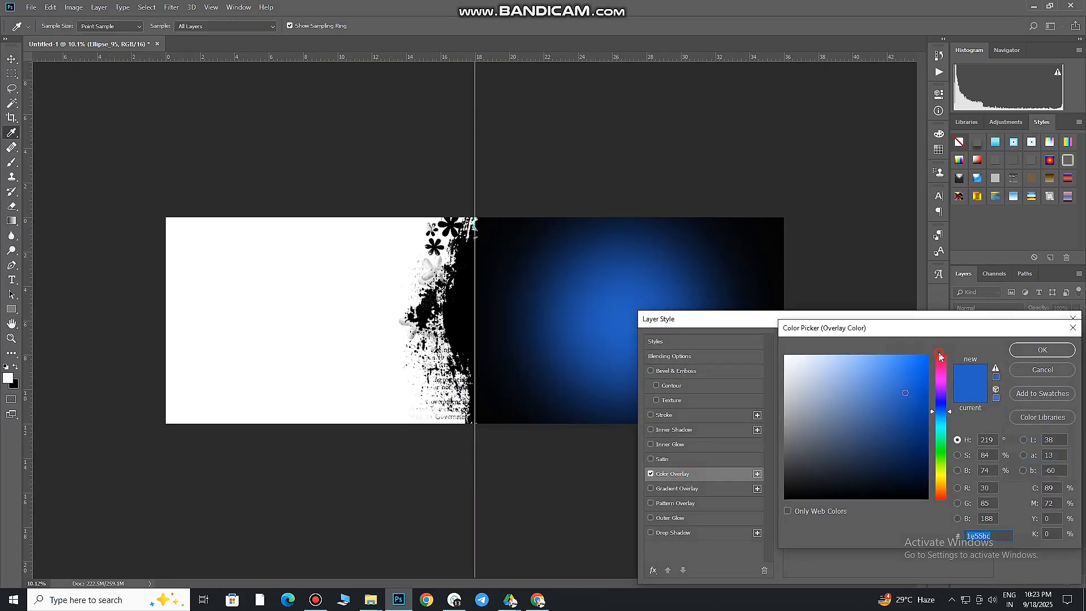
left_click(940, 357)
left_click(900, 363)
left_click(926, 374)
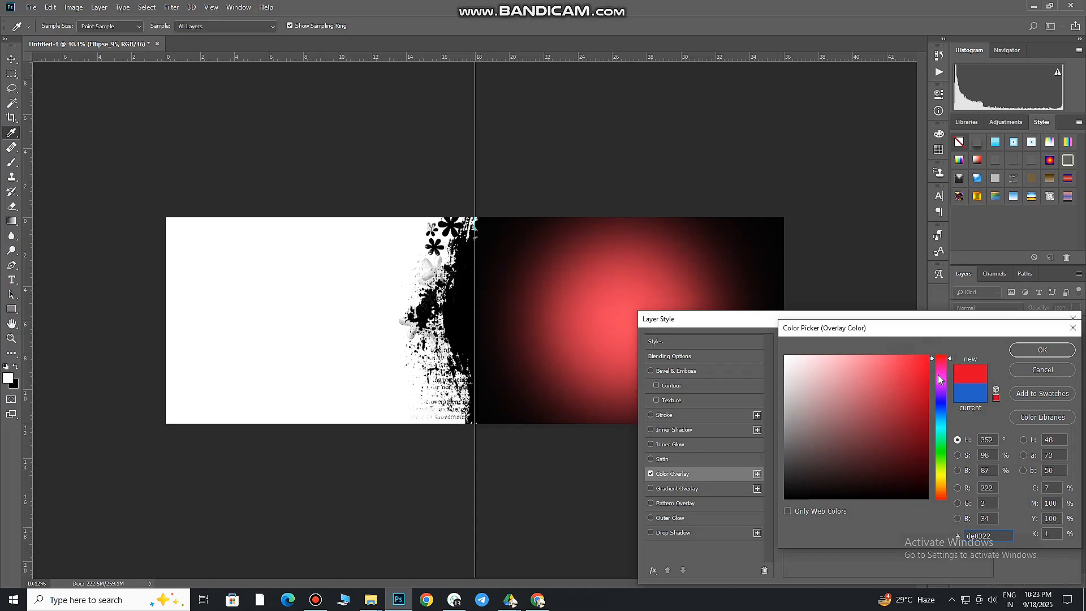
left_click(1042, 350)
left_click(1038, 341)
Enlarge the glow to about 271% so it covers the black right half, and shift it slightly right
key("ctrl+t")
left_click_drag(796, 150, 930, 69)
left_click_drag(735, 293, 751, 291)
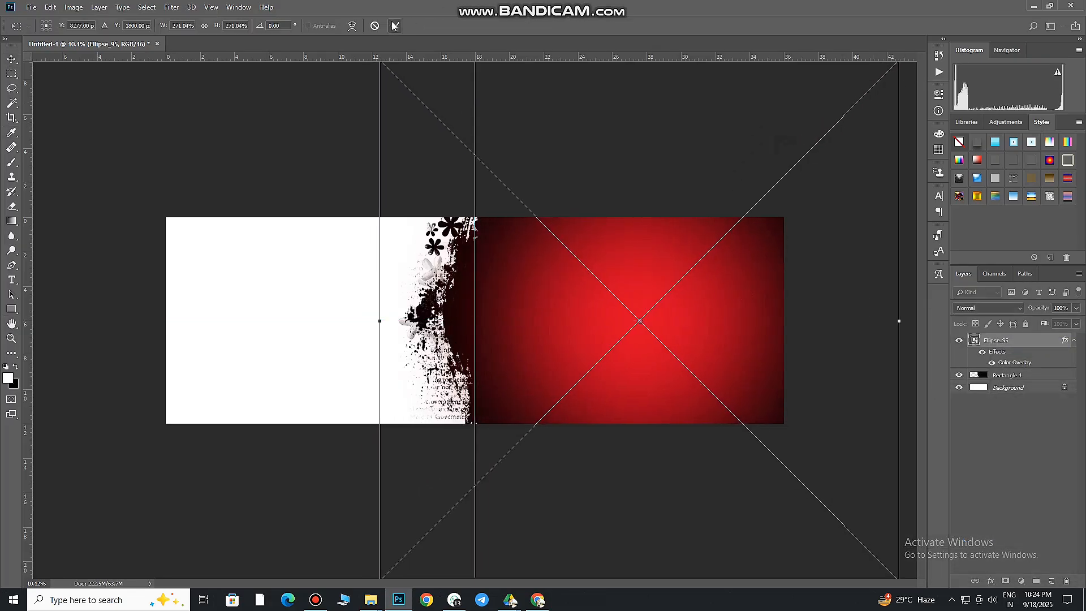
left_click(394, 26)
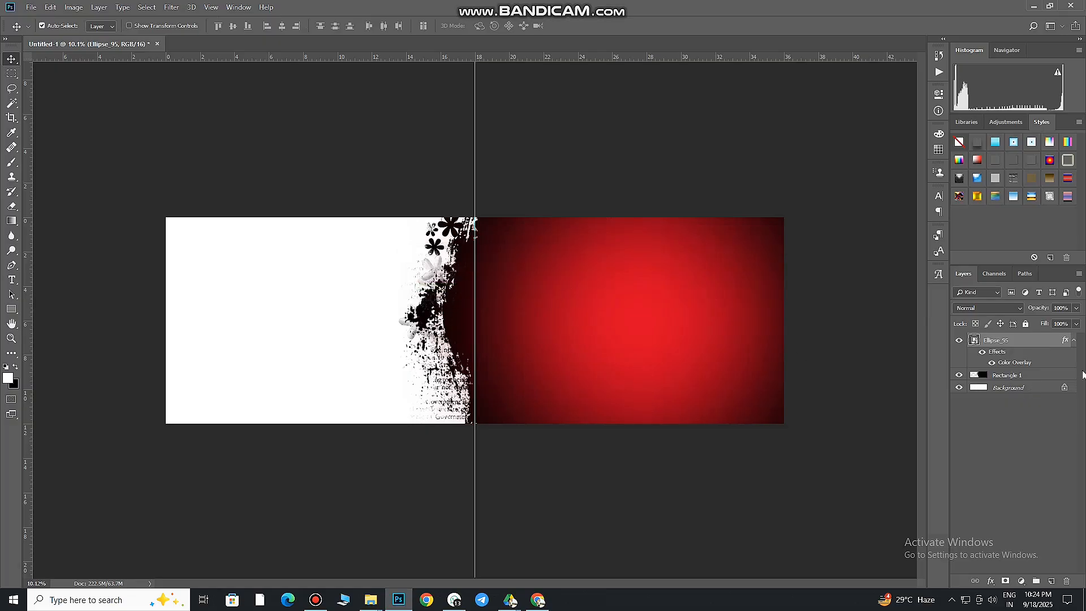
Change the Ellipse_95 layer's Color Overlay to orange (de8903)
double_click(1066, 341)
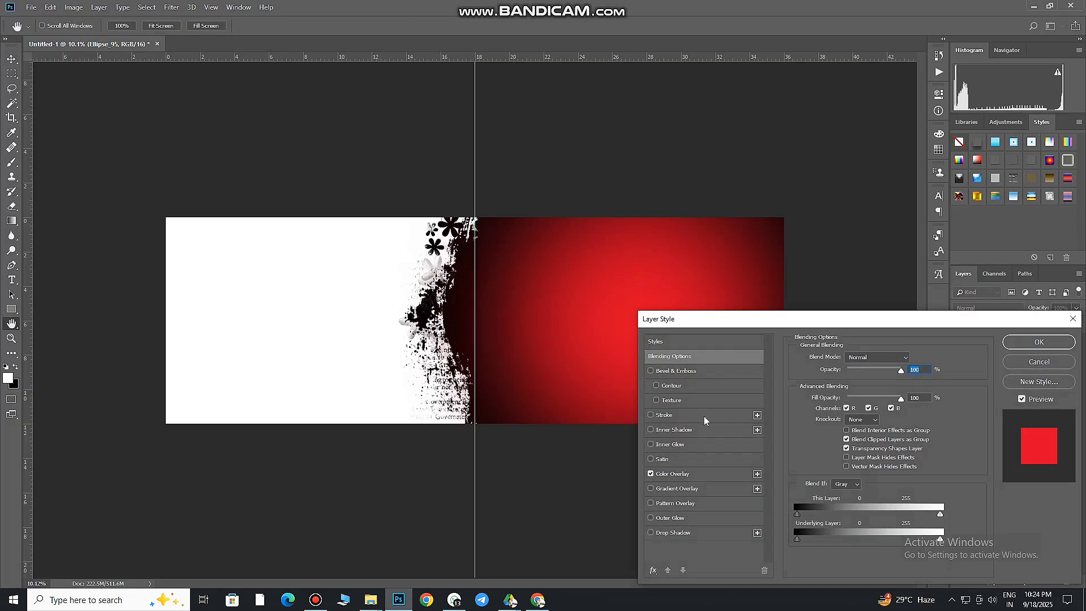
left_click(691, 475)
left_click(905, 362)
left_click(941, 482)
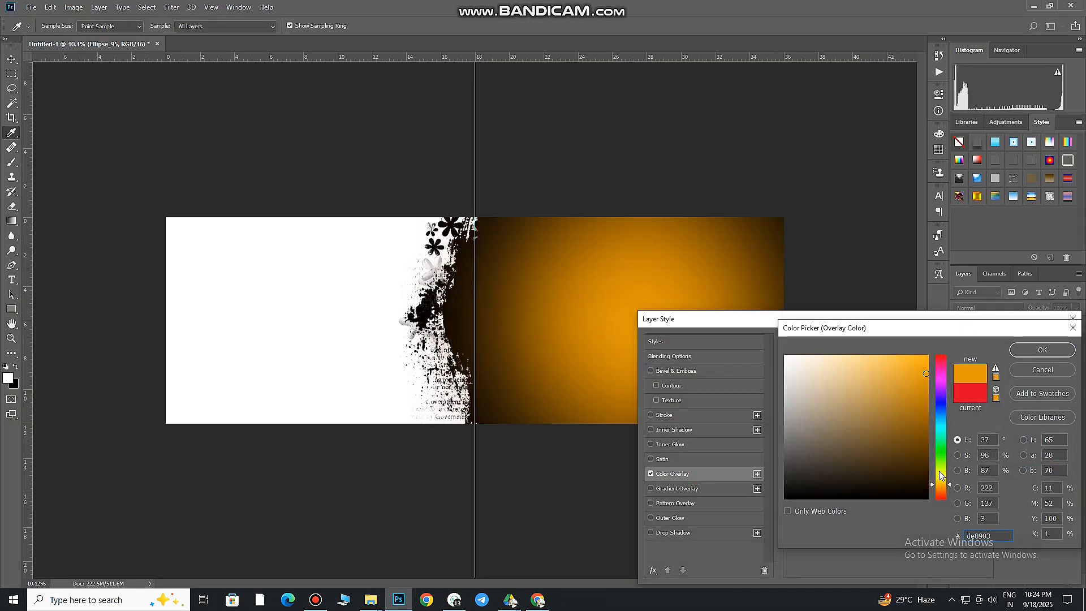
left_click(1042, 350)
left_click(1018, 348)
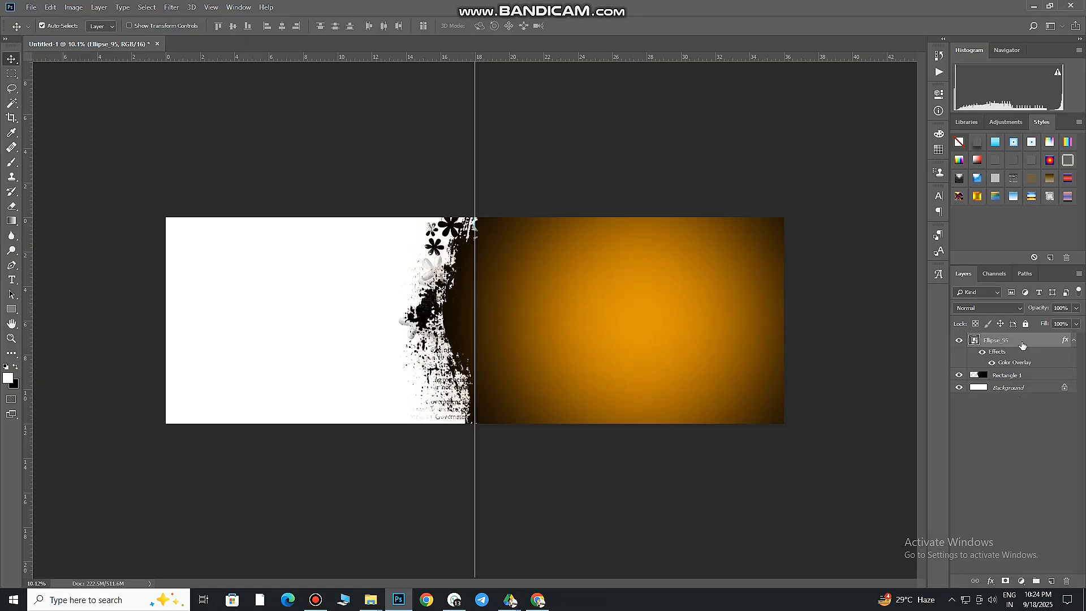
Clip the Ellipse_95 glow layer to the Rectangle 1 brush shape with a clipping mask
right_click(1022, 345)
left_click(933, 357)
left_click_drag(518, 339, 578, 338)
scroll(566, 370, "up", 1)
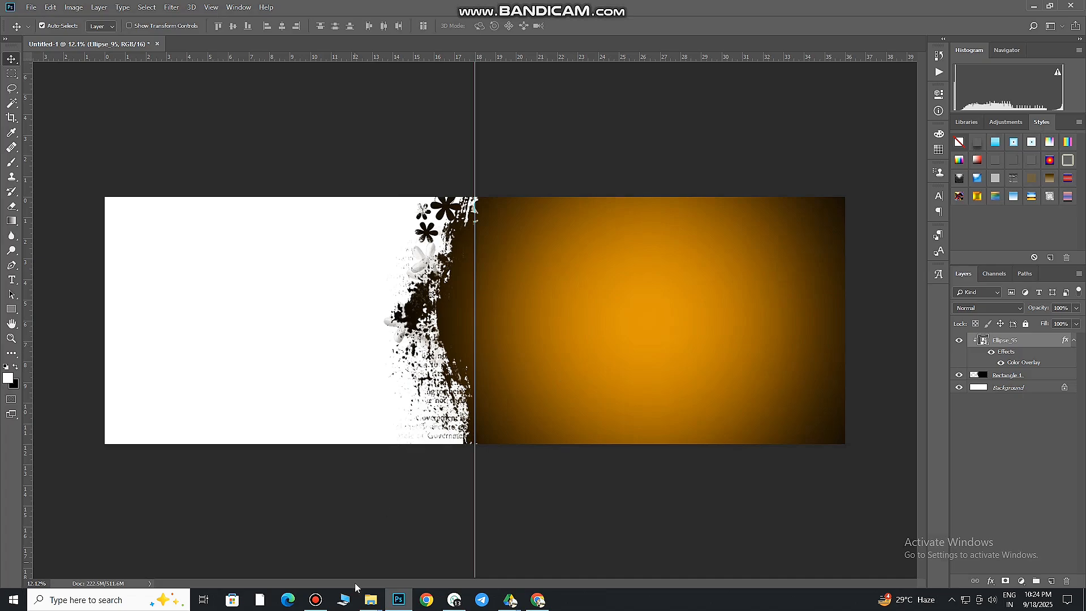
Bring the bride photo from File Explorer into the layout, accepting the Camera Raw settings unchanged
mouse_move(370, 600)
left_click(498, 546)
left_click_drag(1014, 334, 679, 391)
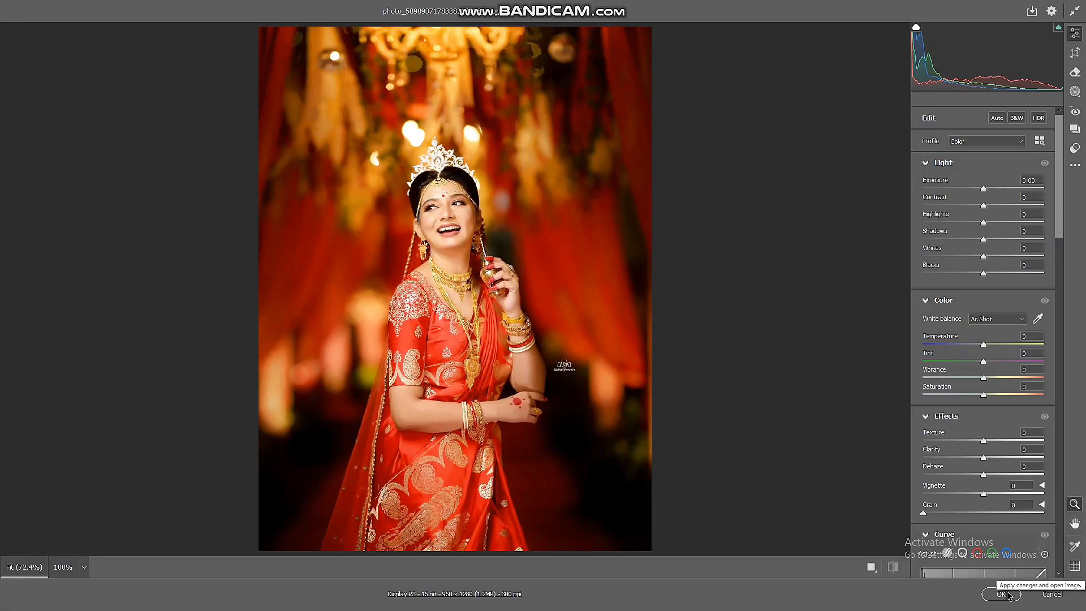
left_click(1006, 593)
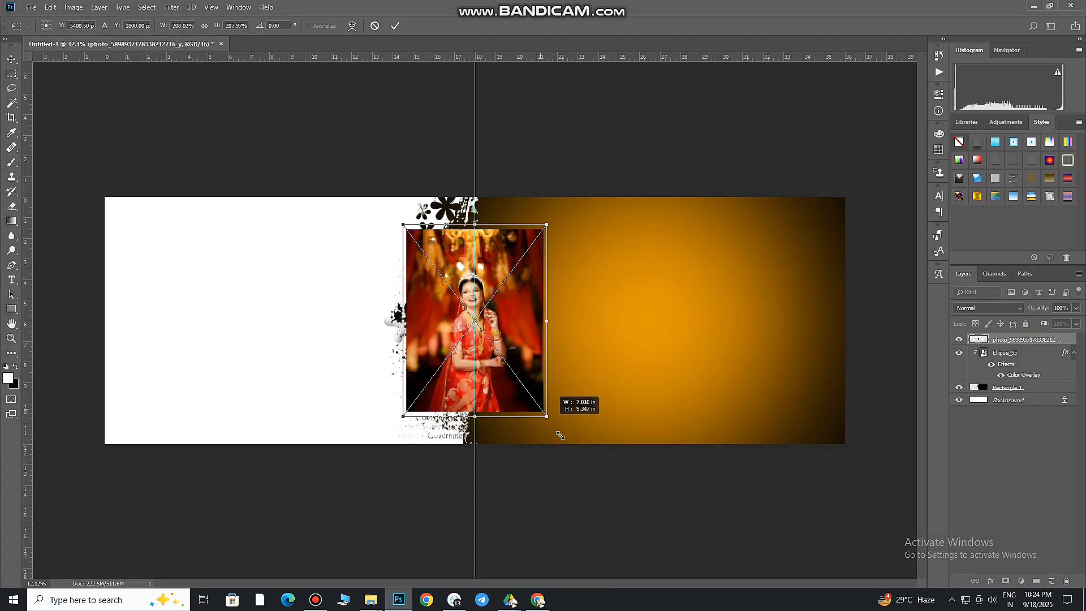
Enlarge the placed bride photo to nearly the page height and move it onto the right half
left_click_drag(560, 435, 571, 444)
left_click(395, 26)
left_click_drag(552, 320, 673, 313)
Start a Pen tool path at the bottom of the bride's veil and trace up its edge and around the crown
left_click_drag(638, 343, 758, 250)
left_click_drag(601, 444, 627, 346)
left_click(17, 266)
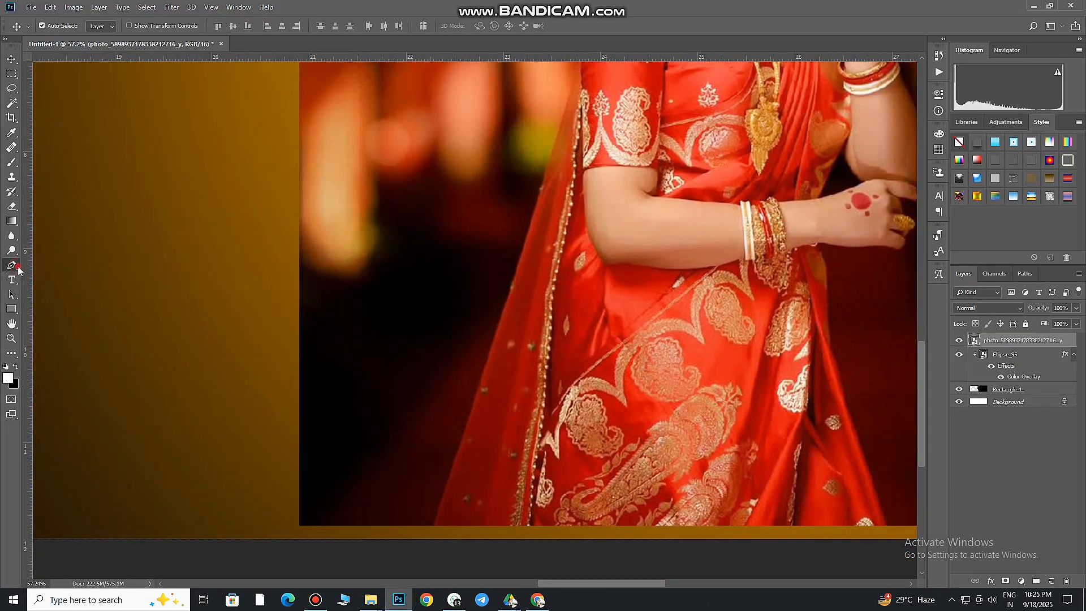
left_click(57, 25)
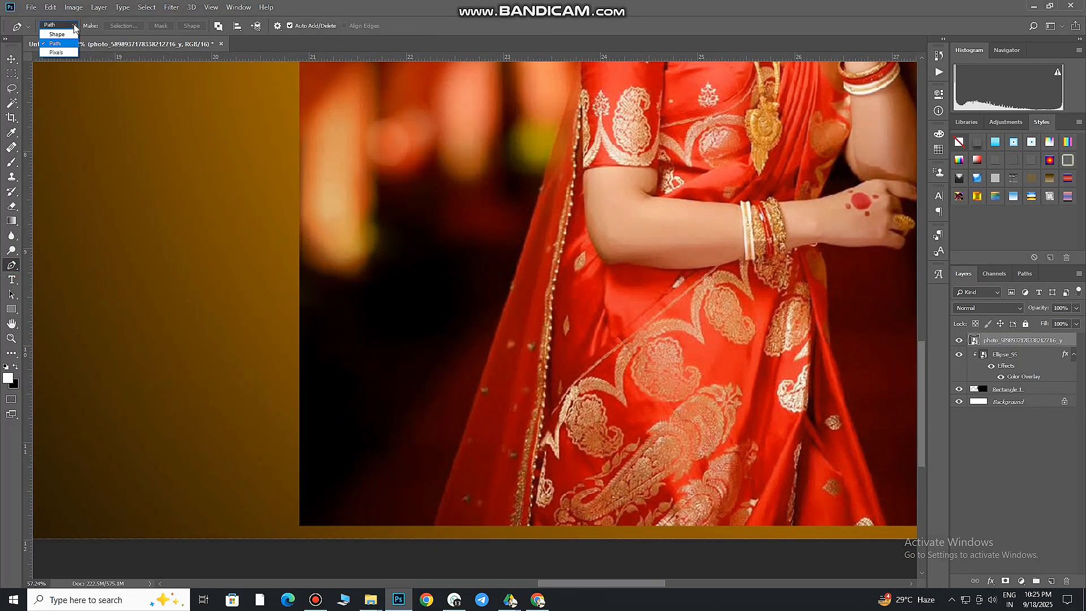
left_click(48, 27)
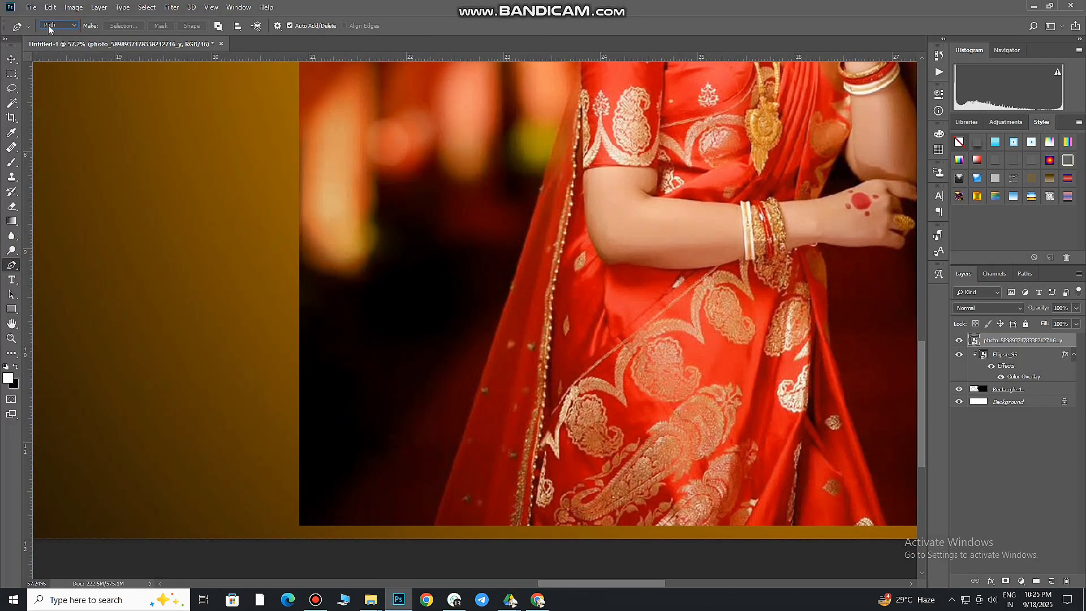
left_click(435, 526)
left_click(546, 174)
scroll(534, 341, "up", 5)
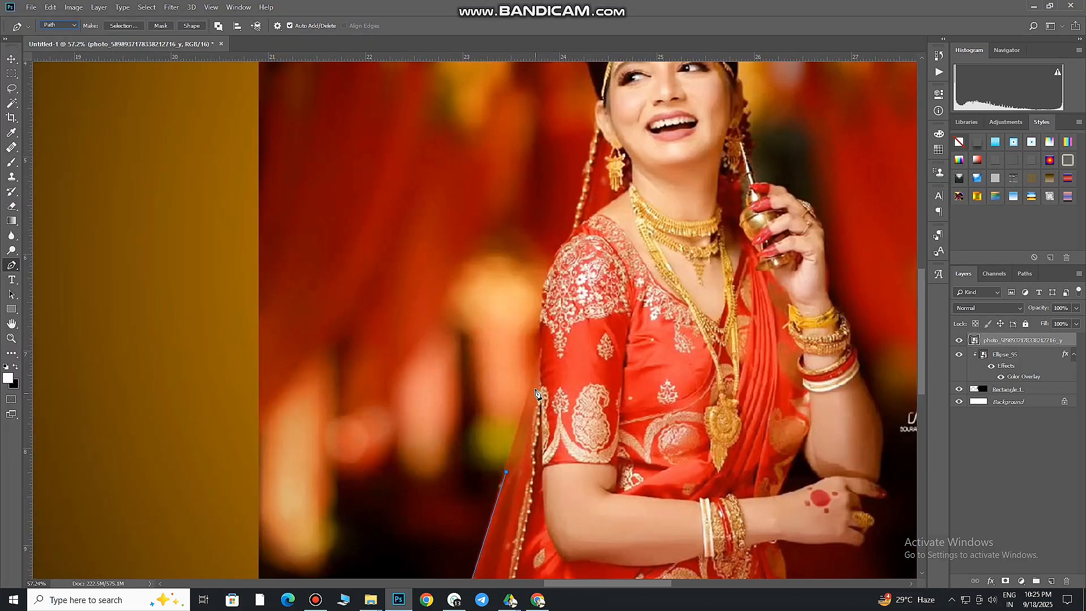
left_click(571, 171)
left_click(849, 296)
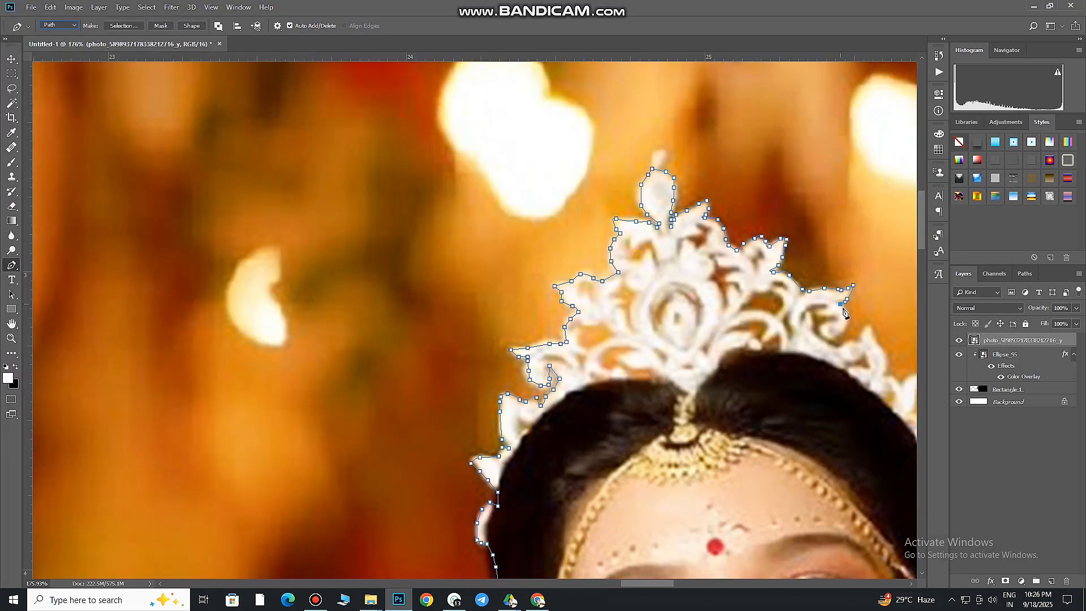
Continue the path down the bride's other side and along the underside of her lower hand
left_click(756, 424)
left_click(596, 374)
left_click(531, 372)
left_click(510, 372)
left_click(461, 374)
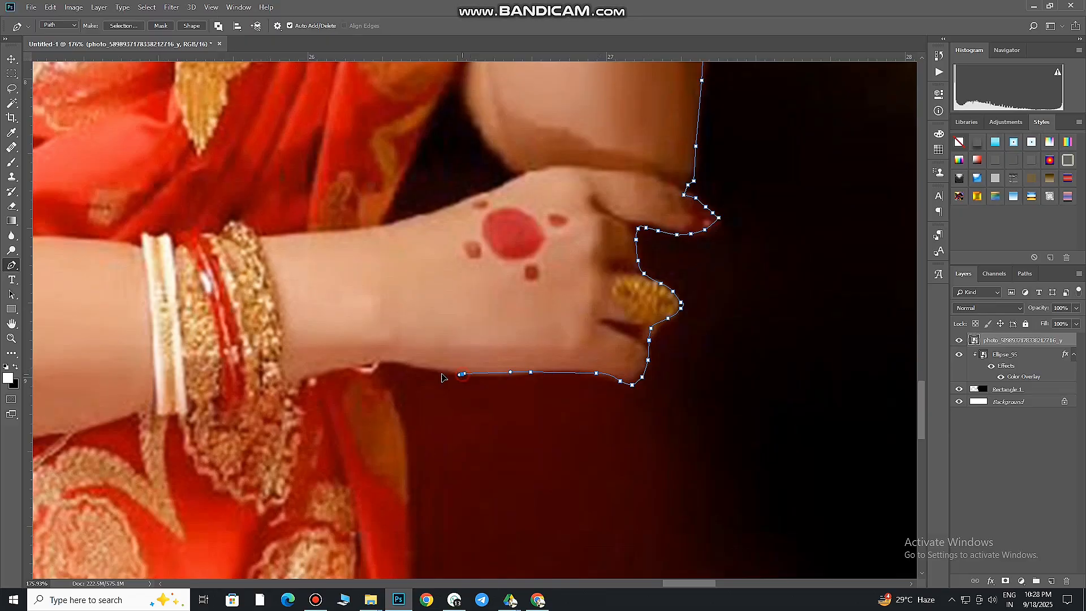
left_click(387, 365)
Trace the path from the hand down the saree's edge to the photo's bottom and close it at the starting point
left_click_drag(381, 374, 384, 387)
left_click_drag(404, 409, 405, 433)
left_click(405, 519)
left_click(410, 555)
scroll(411, 557, "down", 5)
left_click_drag(411, 557, 527, 324)
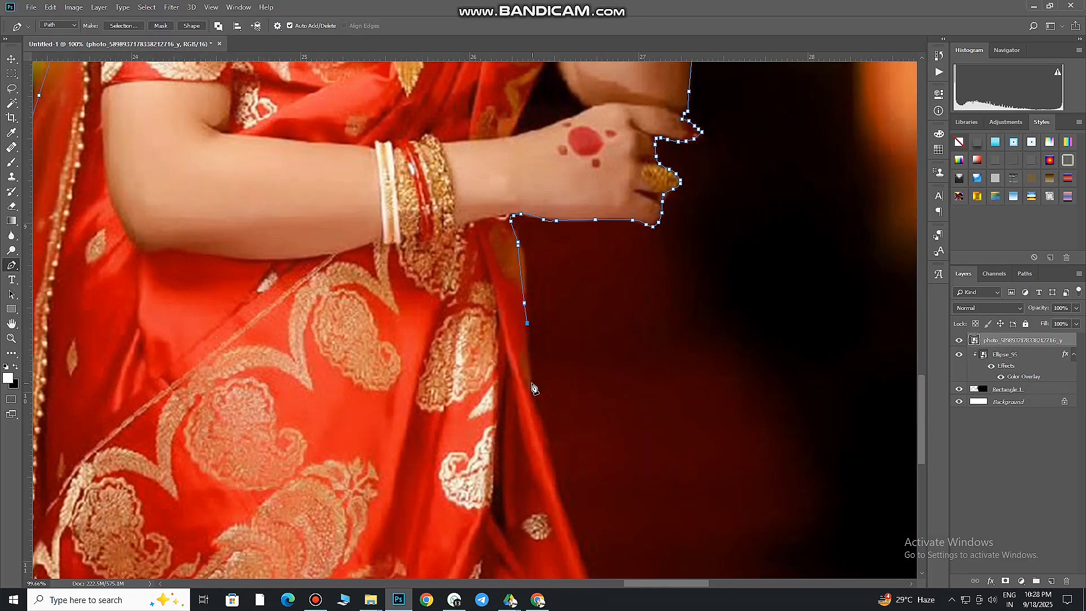
left_click(530, 382)
left_click(546, 461)
left_click_drag(568, 477, 523, 313)
left_click(584, 538)
scroll(582, 516, "down", 10)
left_click(343, 538)
Convert the closed path to a selection, copy the bride to a new layer and hide the original photo layer
right_click(342, 540)
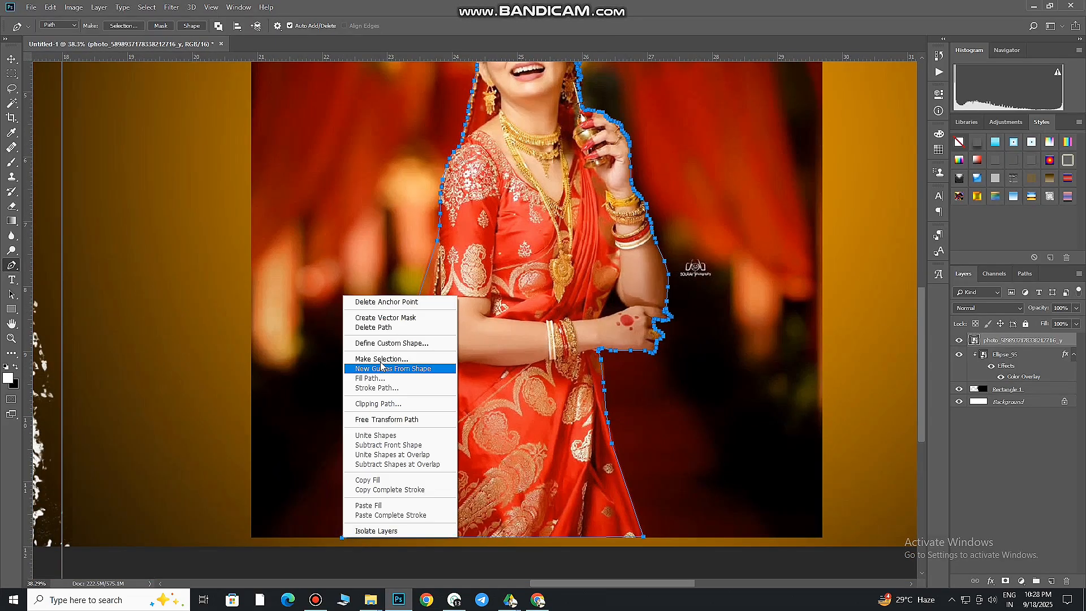
left_click(381, 360)
left_click(605, 161)
key("ctrl+j")
scroll(705, 249, "down", 5)
left_click(959, 352)
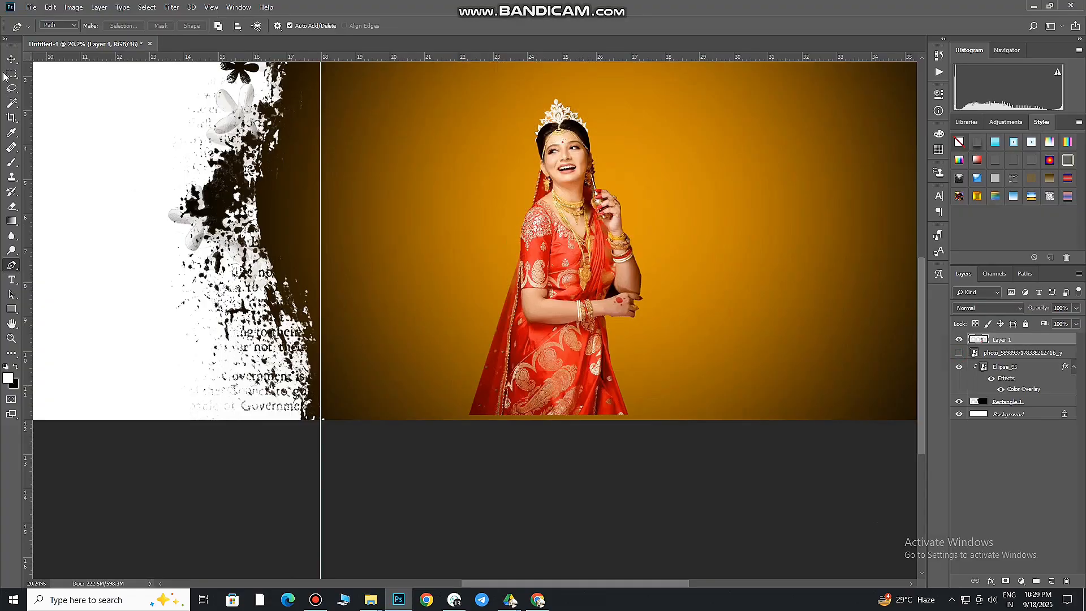
Delete the leftover background in the gaps of the crown's right side and top using the Magic Wand
key("v")
scroll(584, 226, "up", 10)
scroll(520, 286, "down", 3)
key("w")
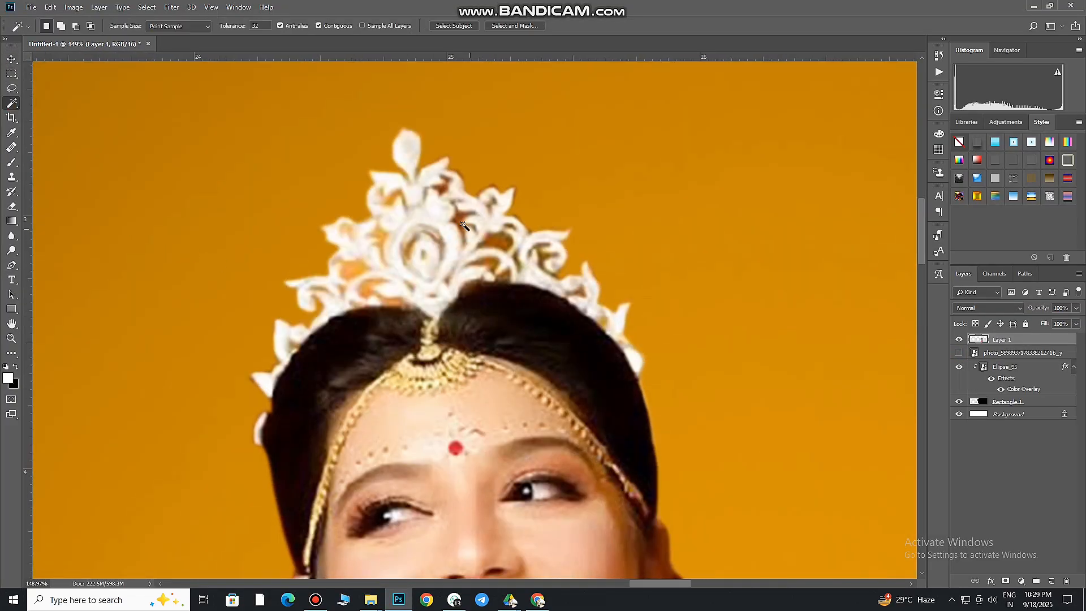
left_click(497, 244)
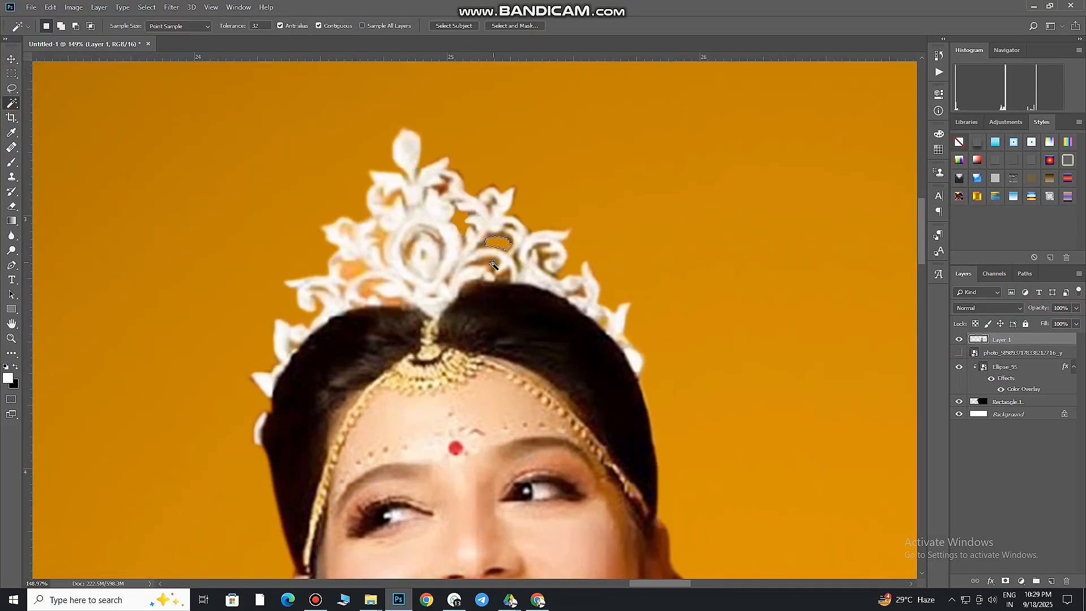
left_click(543, 253)
key("Delete")
left_click(580, 292)
key("Delete")
left_click(444, 189)
key("Delete")
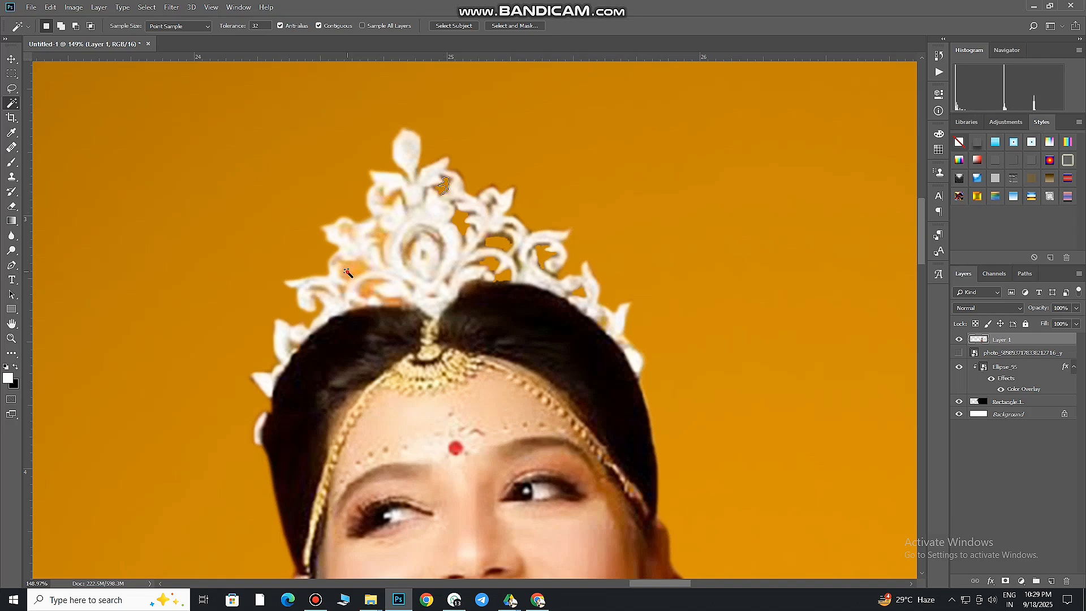
Delete the leftover background in the gaps of the crown's left side, and clear the selection
left_click(347, 273)
key("Delete")
left_click(370, 290)
key("Delete")
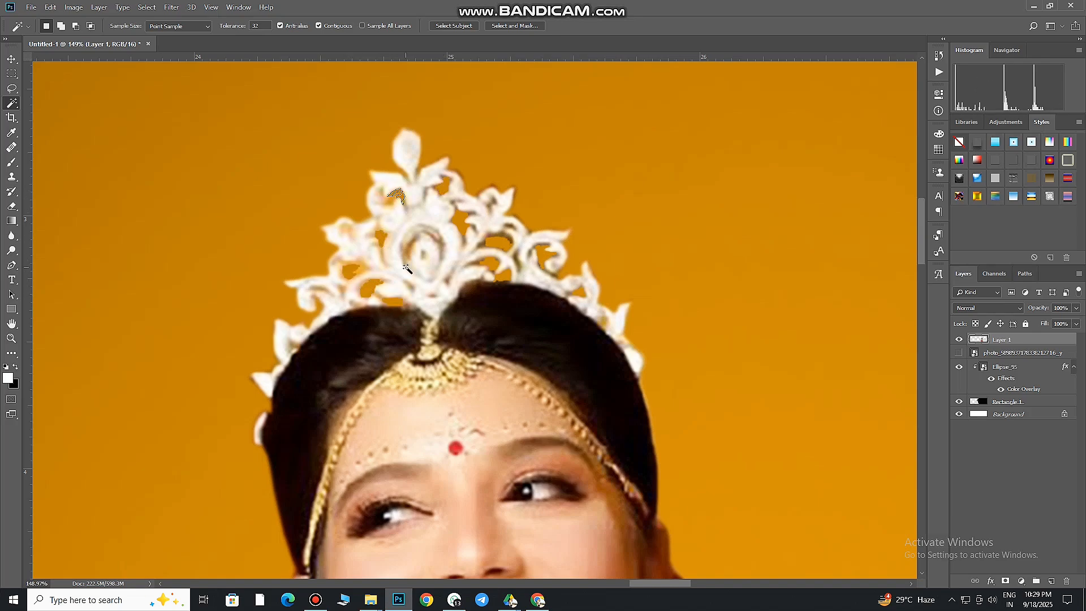
key("ctrl+d")
Move the bride cutout toward the centre of the right half and scale it to about 113.8%, with its base past the canvas bottom
scroll(405, 268, "down", 5)
left_click(11, 60)
key("ctrl+0")
left_click_drag(639, 375, 706, 377)
key("ctrl+t")
left_click_drag(762, 463, 776, 487)
left_click_drag(765, 425, 767, 401)
left_click_drag(776, 463, 748, 445)
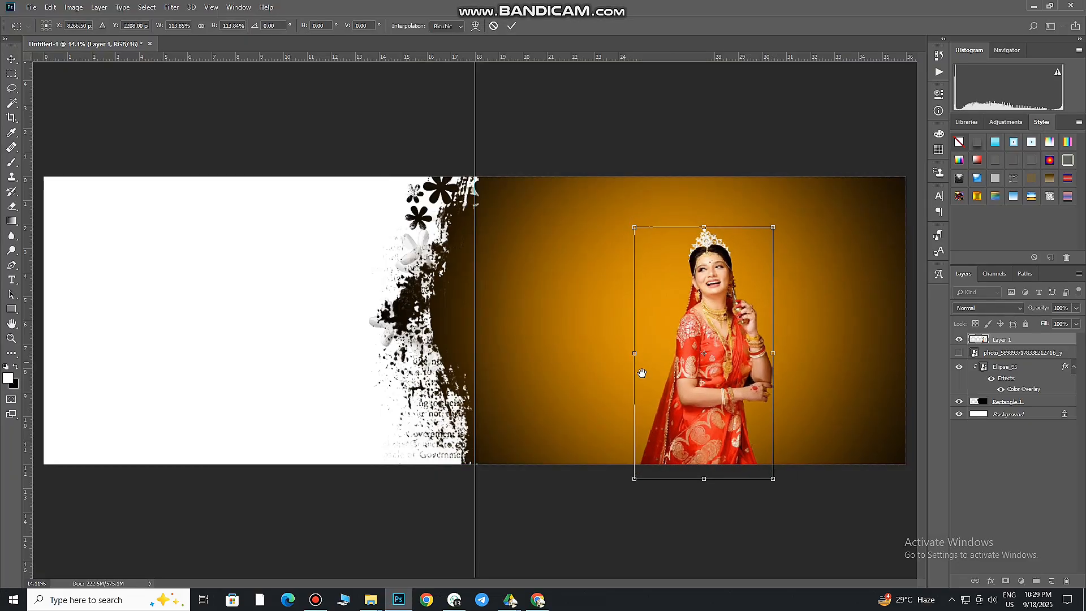
left_click_drag(703, 409, 712, 394)
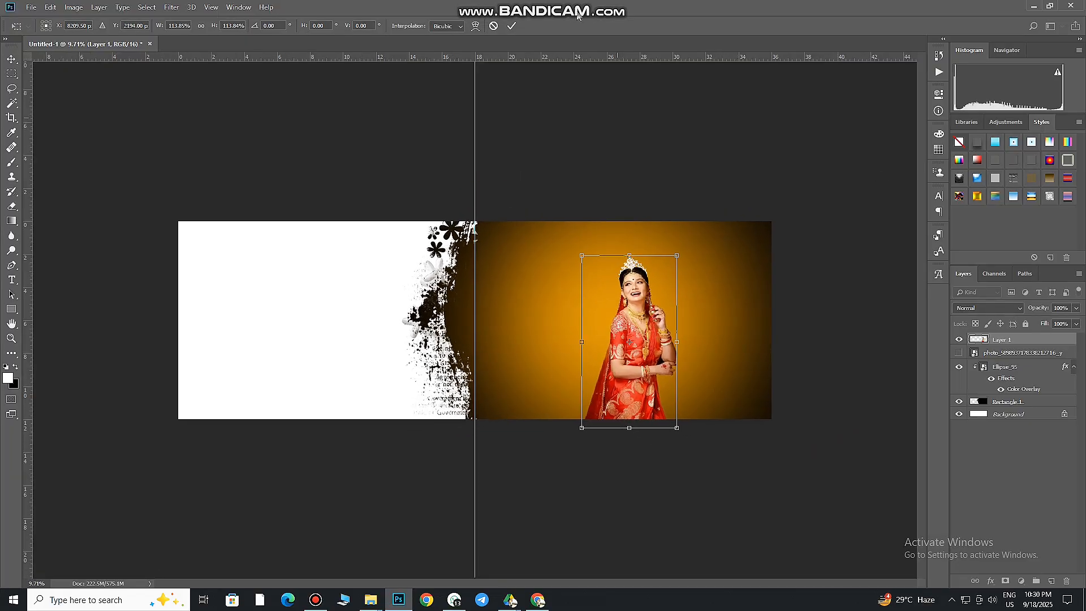
left_click(511, 26)
Shrink the orange Ellipse_95 glow and centre it behind the bride so the page's edges stay black
left_click(707, 316)
key("ctrl+t")
left_click_drag(861, 569, 746, 455)
left_click_drag(725, 412, 737, 413)
left_click(395, 26)
left_click(1065, 367)
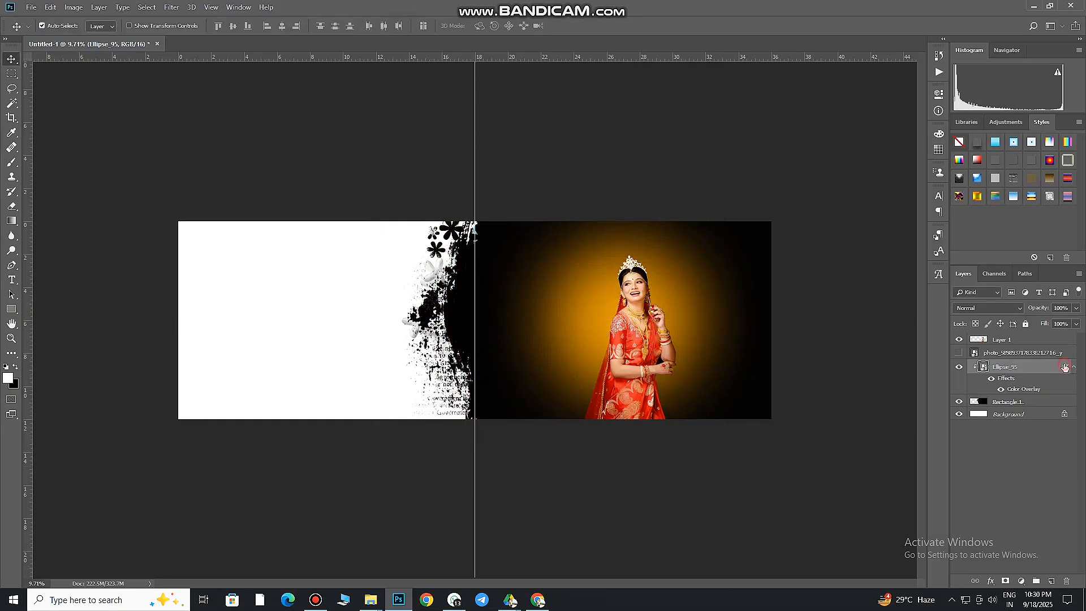
double_click(1065, 368)
left_click(1039, 342)
Duplicate the orange Ellipse_95 glow layer and set the copy's Color Overlay to near-white (fffdfa)
key("ctrl+j")
double_click(1067, 367)
left_click(692, 474)
left_click(908, 359)
left_click(787, 356)
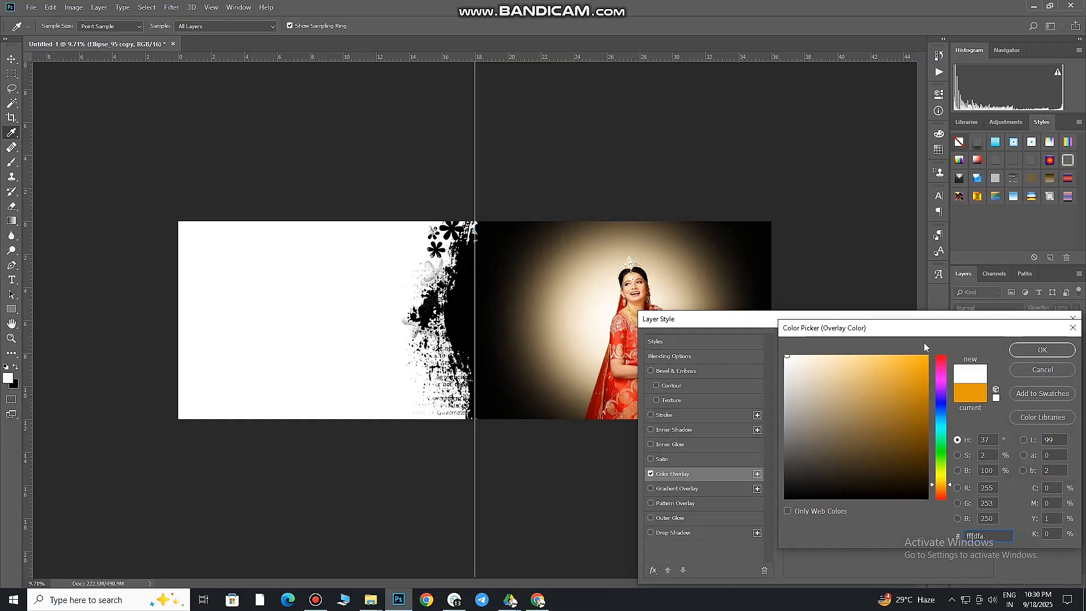
left_click(1042, 349)
left_click(1039, 341)
Scale the near-white glow copy down to about 11 × 11 in and move it up behind the bride's head
key("ctrl+t")
left_click_drag(781, 477, 699, 431)
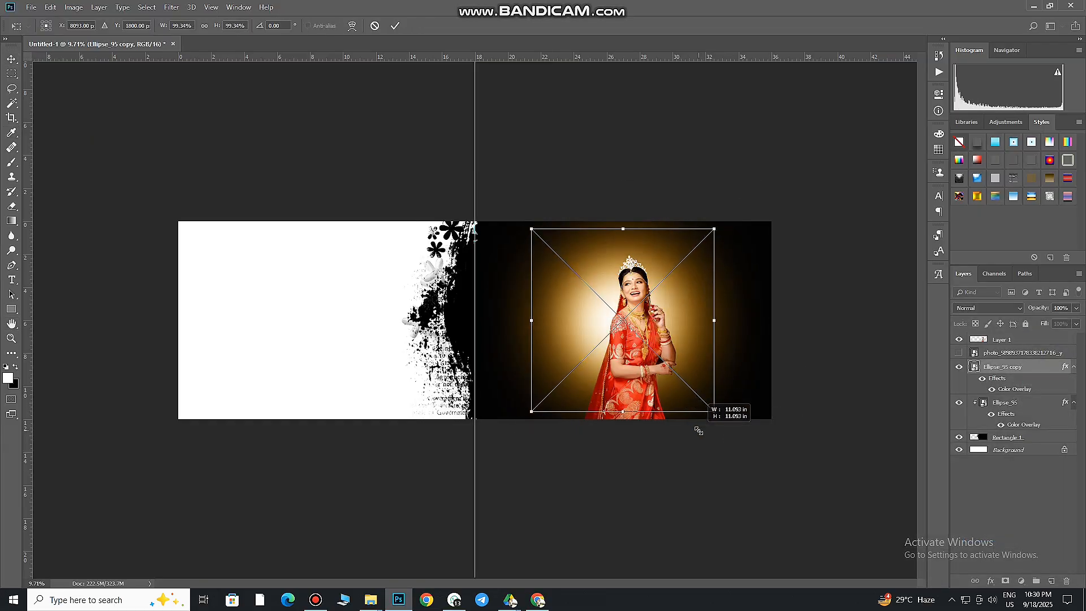
key("Return")
left_click_drag(609, 318, 615, 298)
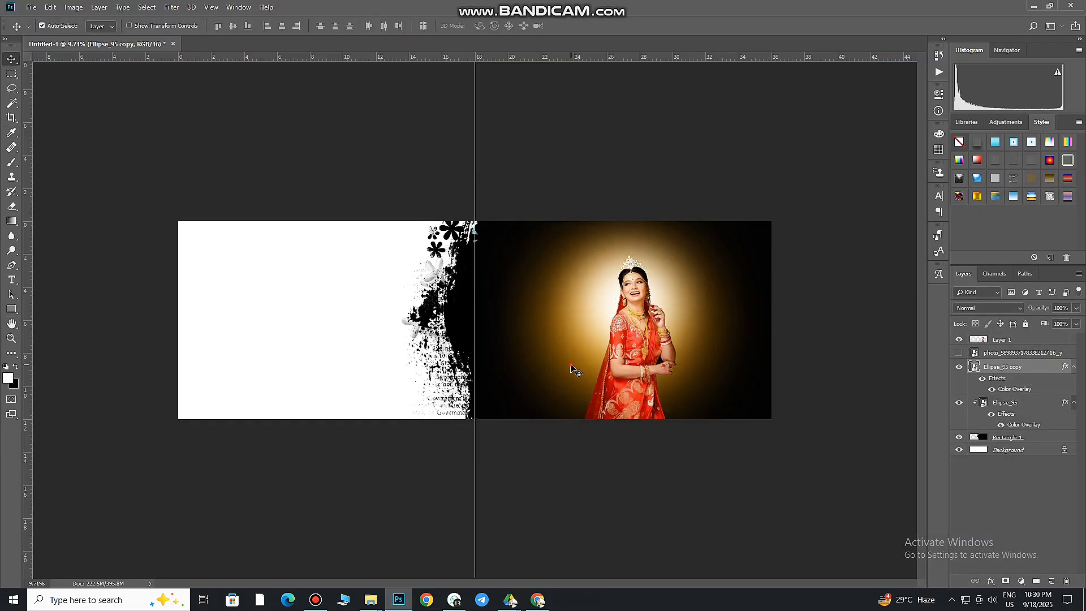
Raise the orange Ellipse_95 glow slightly behind the bride
left_click_drag(571, 366, 575, 353)
scroll(727, 340, "up", 3)
scroll(734, 339, "down", 3)
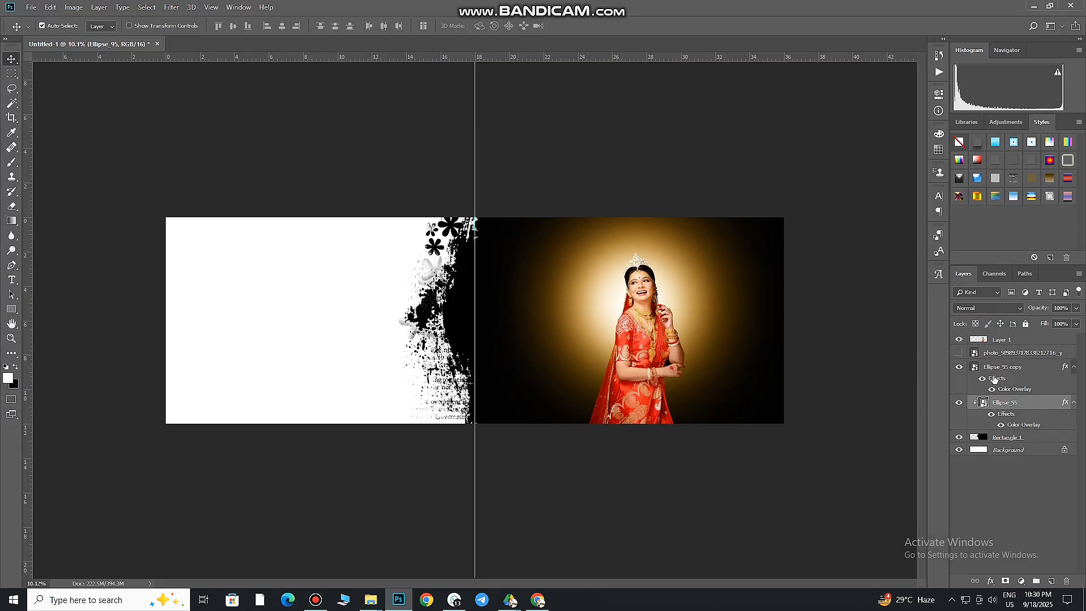
Add a WEDDING title behind the standing bride on the black page in white Georgia Bold
left_click(523, 294)
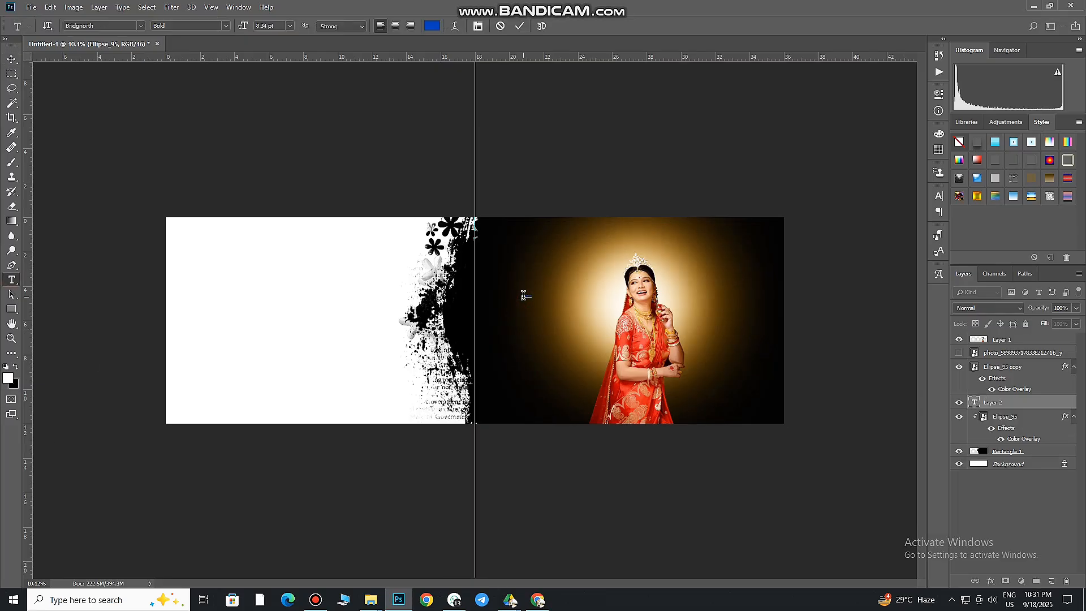
left_click_drag(542, 306, 777, 353)
left_click(939, 196)
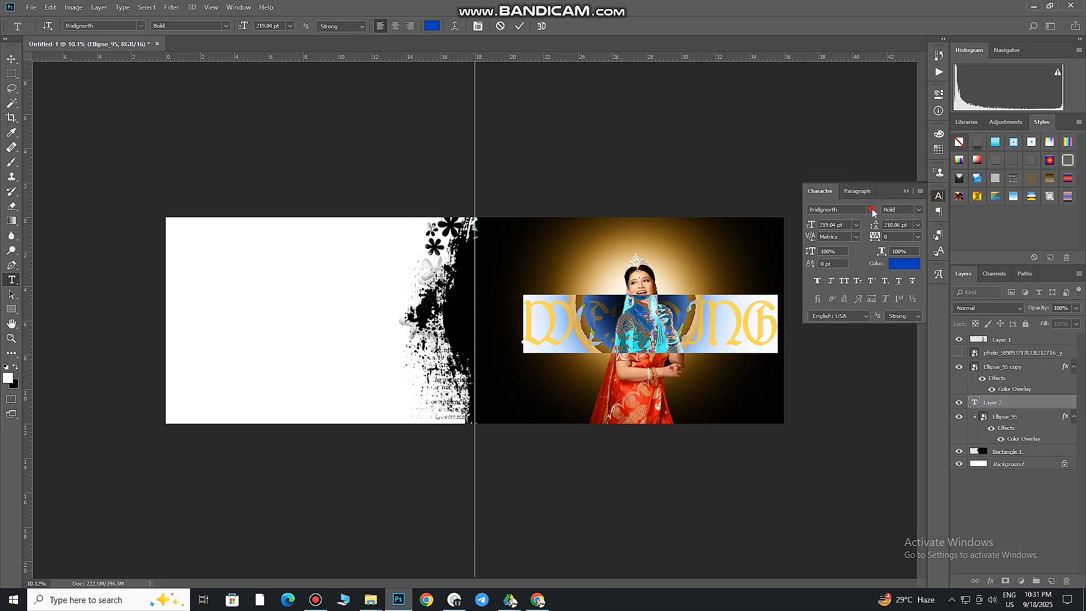
left_click(873, 210)
left_click(831, 248)
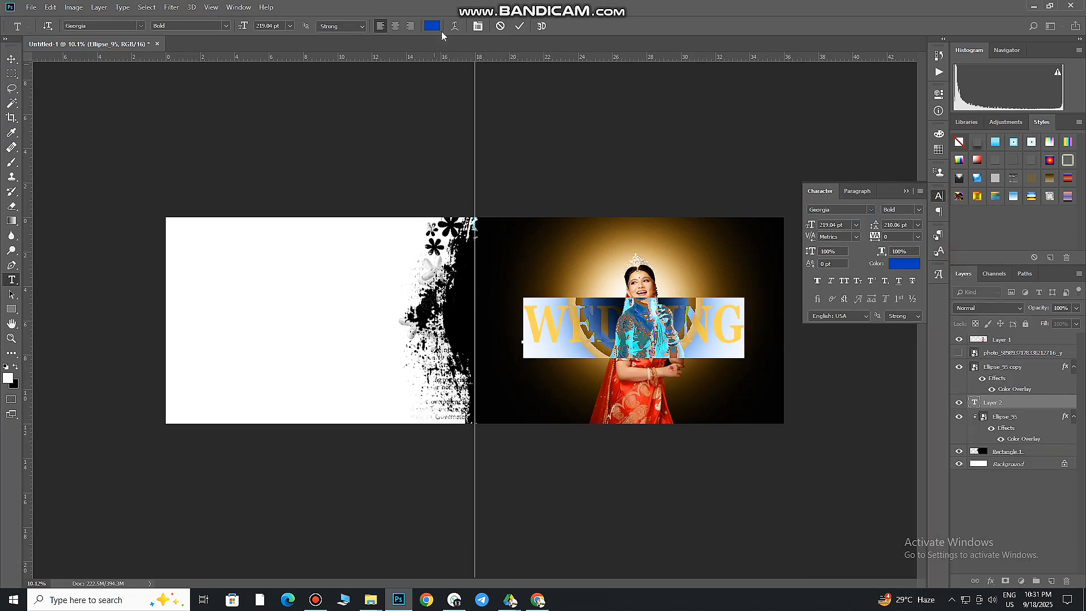
left_click(435, 26)
left_click(785, 356)
left_click(1041, 349)
Enlarge the WEDDING title to about 256 pt so it spans the black page, and lower it slightly
left_click(711, 335)
left_click_drag(743, 358, 780, 356)
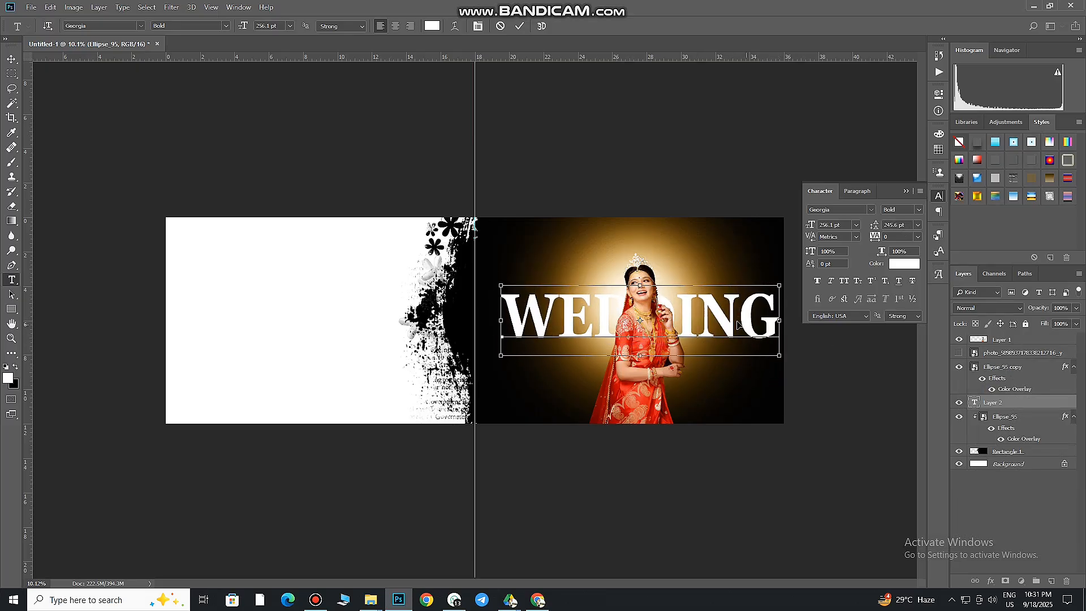
left_click_drag(738, 324, 739, 333, "ctrl")
left_click(521, 28)
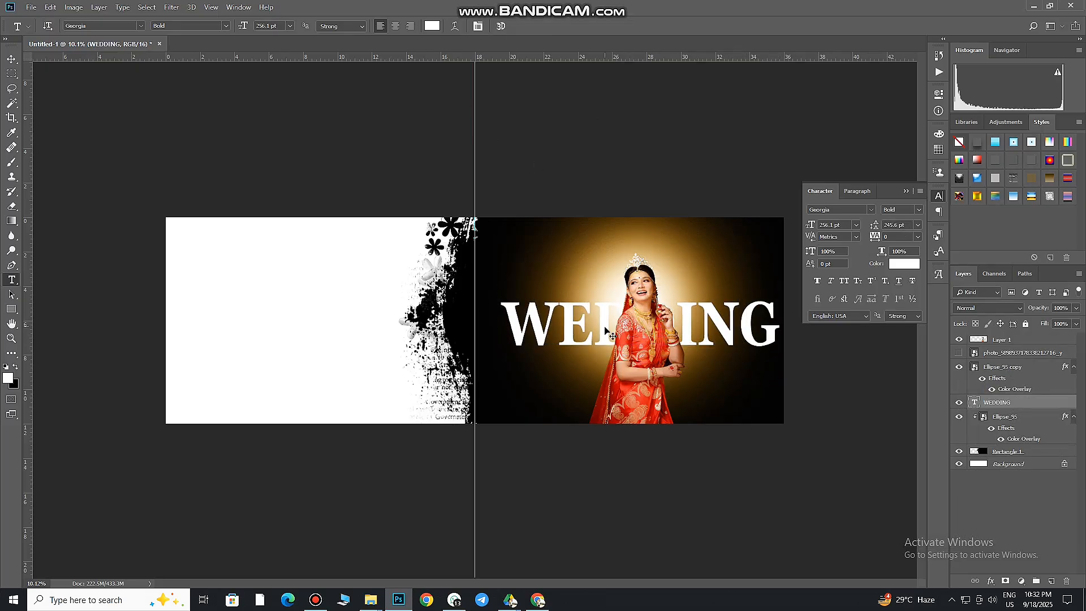
Raise the WEDDING layer above Ellipse_95 copy and nudge the title slightly up and left
left_click_drag(611, 333, 599, 328, "ctrl")
key("ctrl+z")
left_click(561, 321, "ctrl")
left_click_drag(530, 321, 527, 320, "ctrl")
key("ctrl+bracketright")
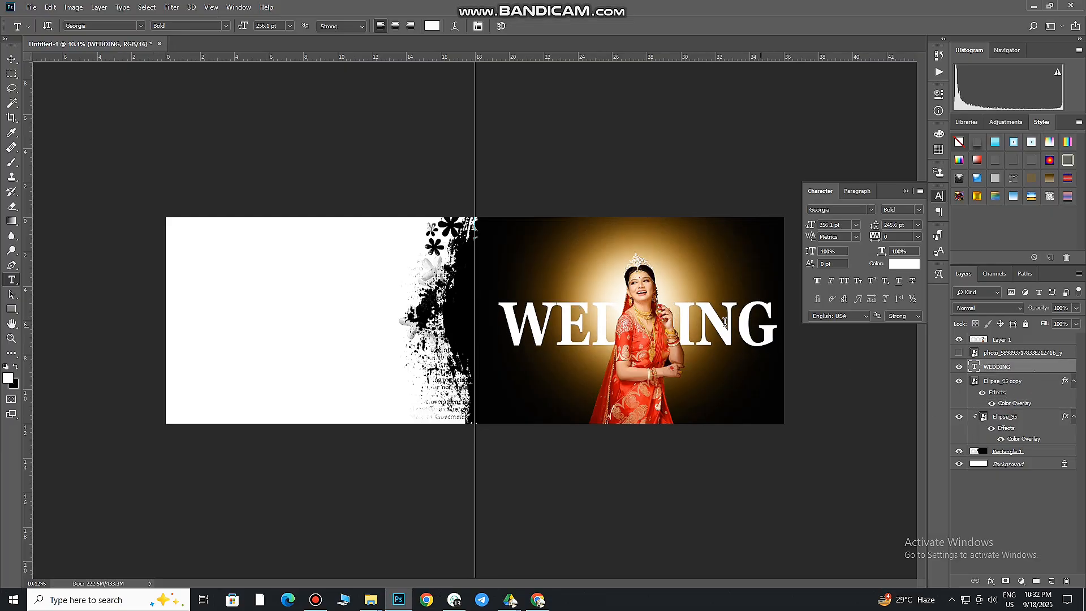
left_click_drag(758, 353, 746, 331, "ctrl")
key("v")
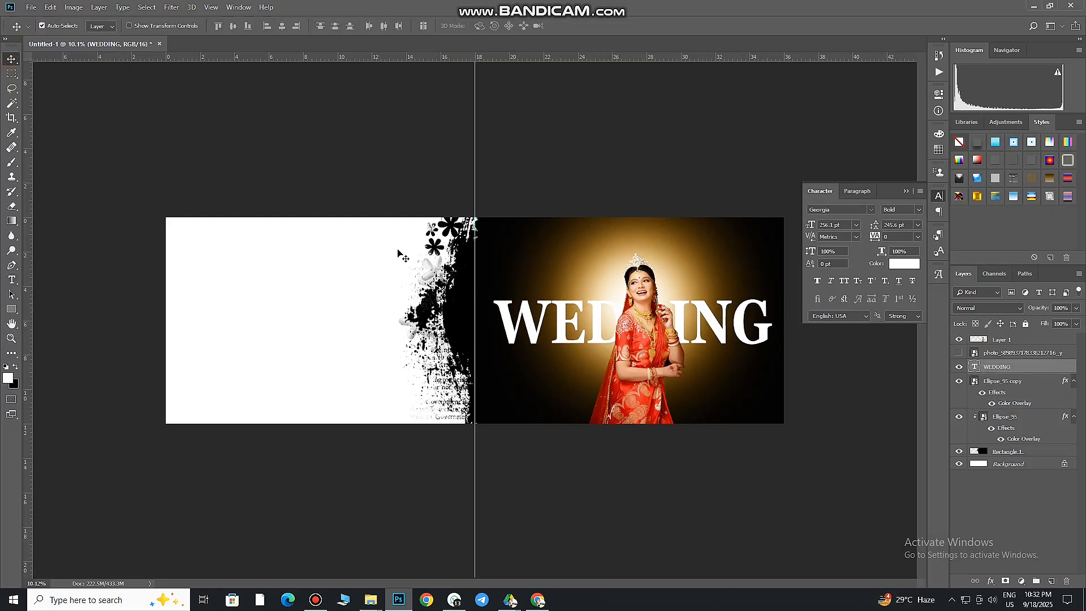
Select Layer 1 and both Ellipse_95 glow layers and shift them slightly left together
left_click(999, 341)
left_click(1004, 381, "ctrl")
left_click(1005, 418, "ctrl")
left_click_drag(644, 375, 639, 377)
Place the Ellipse_95 glow image directly above the Background, scaled to about 303%, and move it over the white left page
left_click(967, 466)
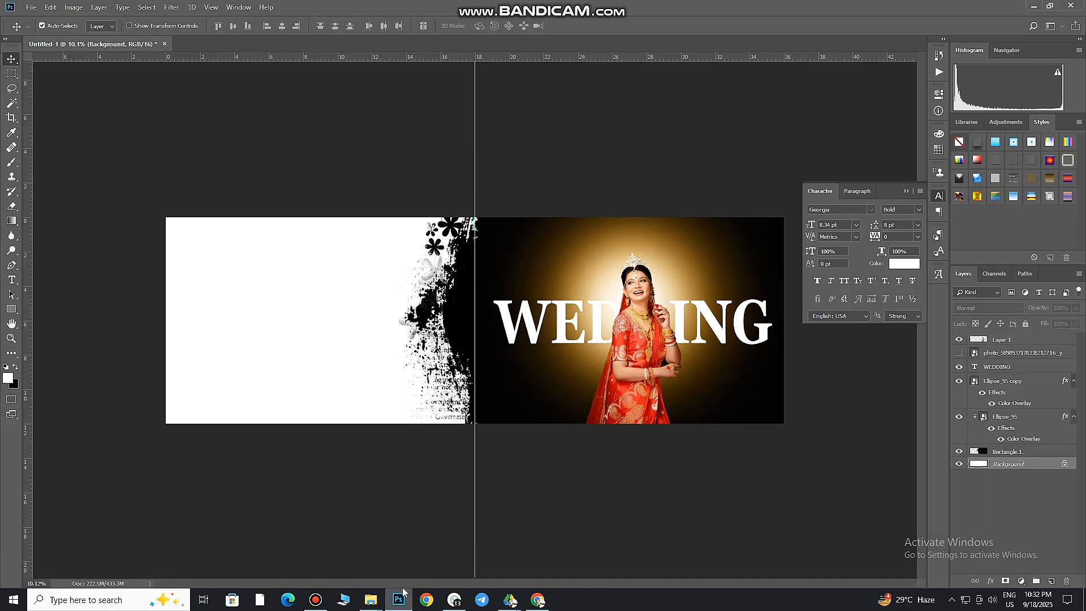
left_click(371, 600)
left_click(249, 551)
left_click_drag(257, 131, 356, 444)
left_click_drag(571, 417, 765, 549)
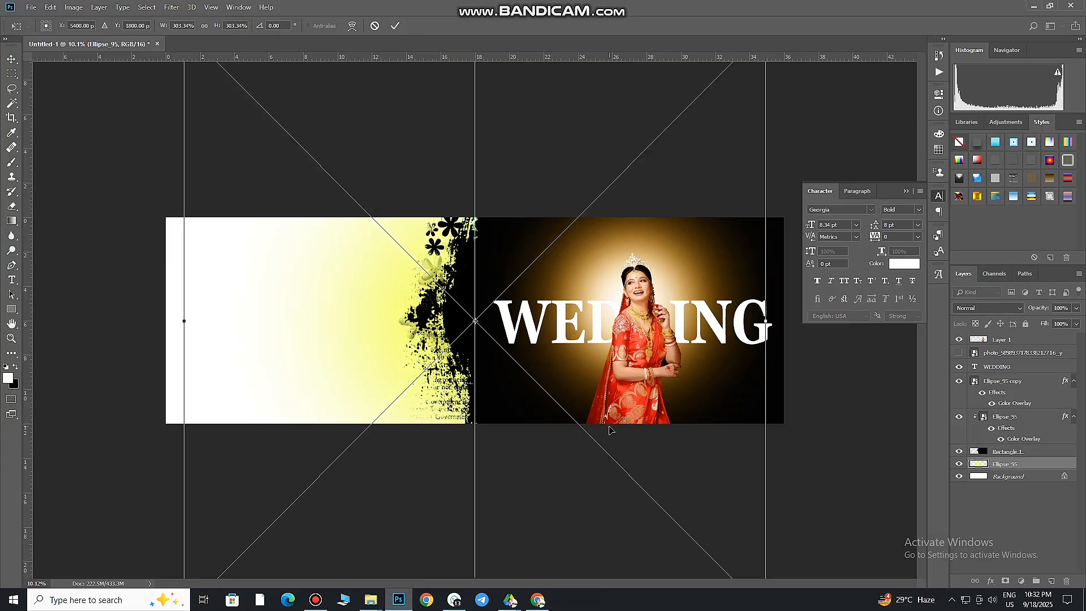
left_click_drag(612, 432, 487, 415)
key("Return")
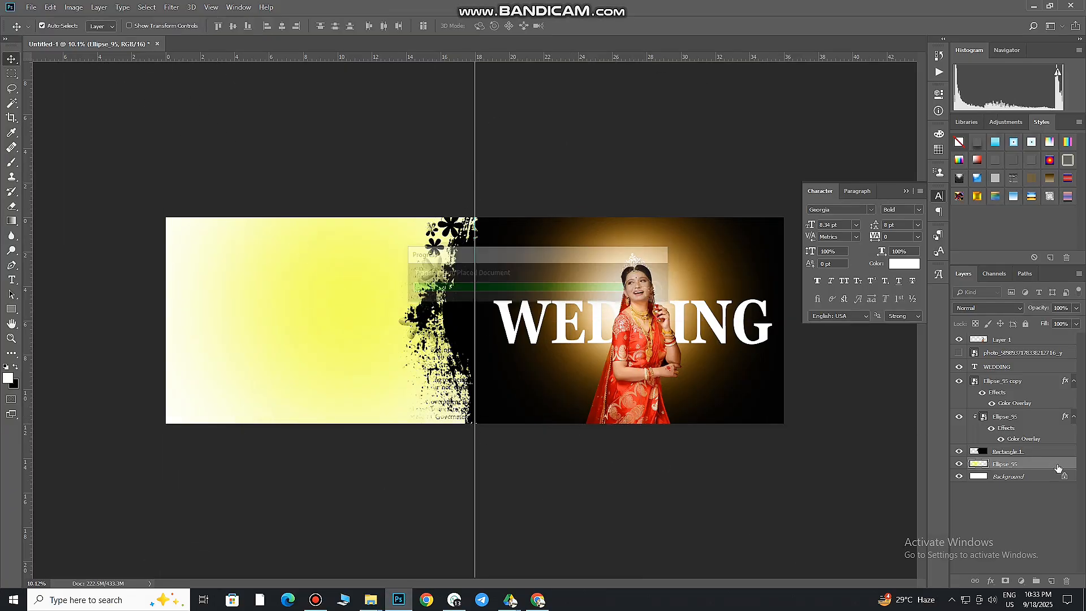
Apply a greyish-pink Color Overlay to the large Ellipse_95 glow on the left page
double_click(1058, 465)
left_click(711, 474)
left_click(912, 360)
left_click_drag(548, 266, 596, 302)
left_click_drag(812, 416, 802, 404)
left_click(1042, 349)
left_click(1041, 343)
Add a black Solid Color fill layer directly above the Background
left_click(1026, 500)
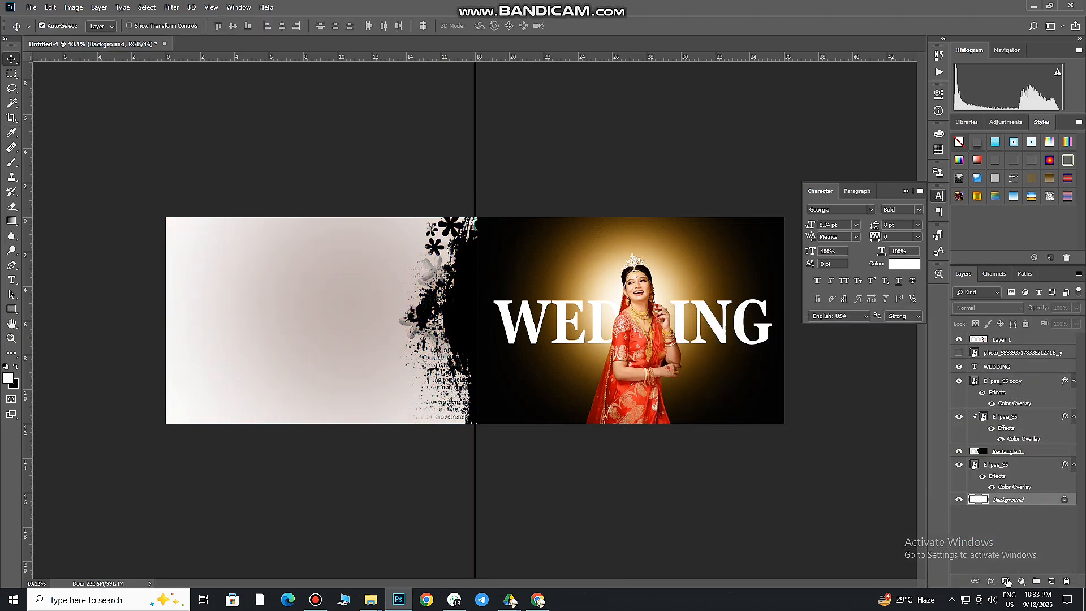
left_click(1021, 581)
left_click(1016, 381)
left_click_drag(838, 452, 830, 504)
left_click(1041, 349)
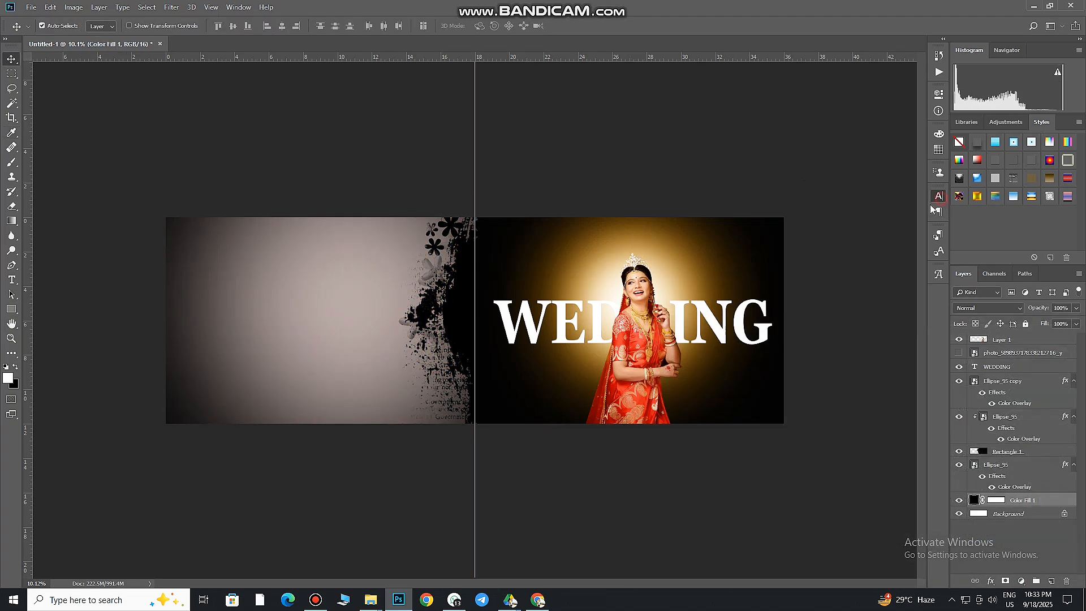
Place the seated bride cut-out Adobe Express - file (9) from the Downloads folder above the greyish-pink glow
scroll(455, 333, "up", 4)
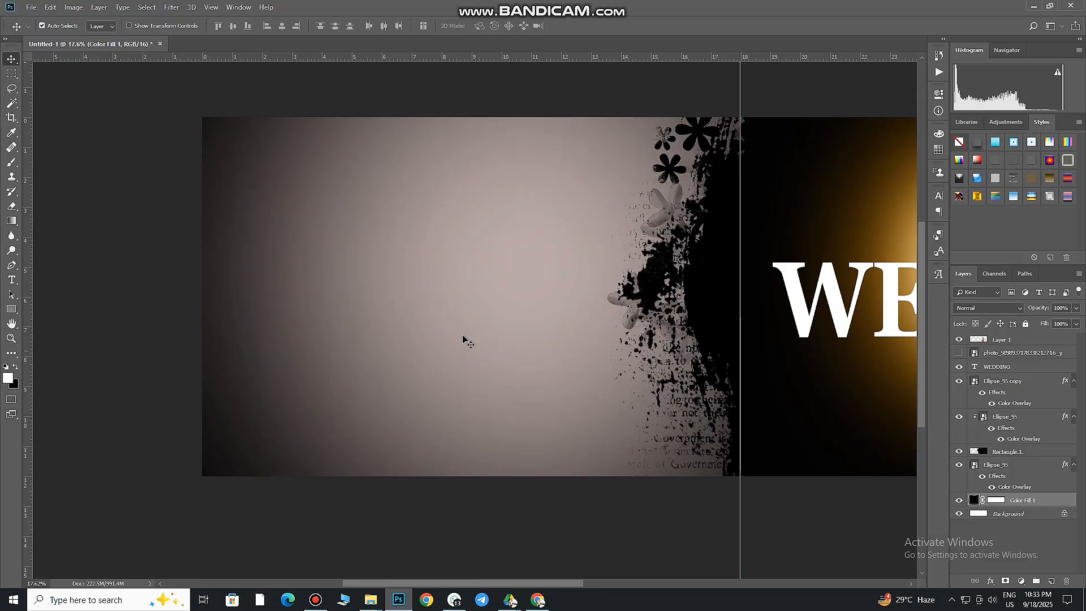
left_click_drag(463, 340, 480, 290)
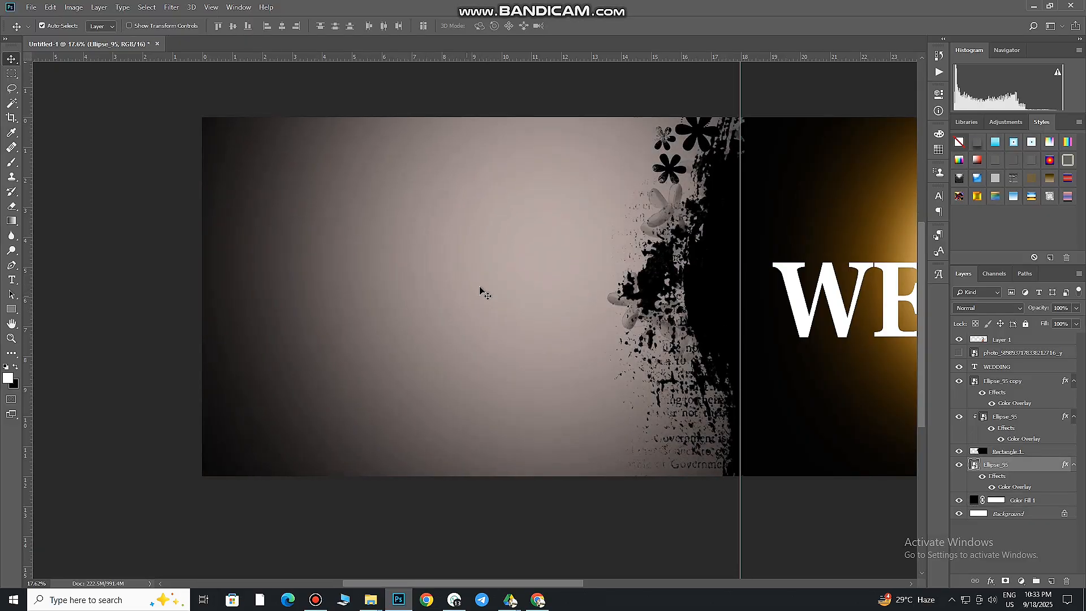
mouse_move(370, 599)
mouse_move(496, 559)
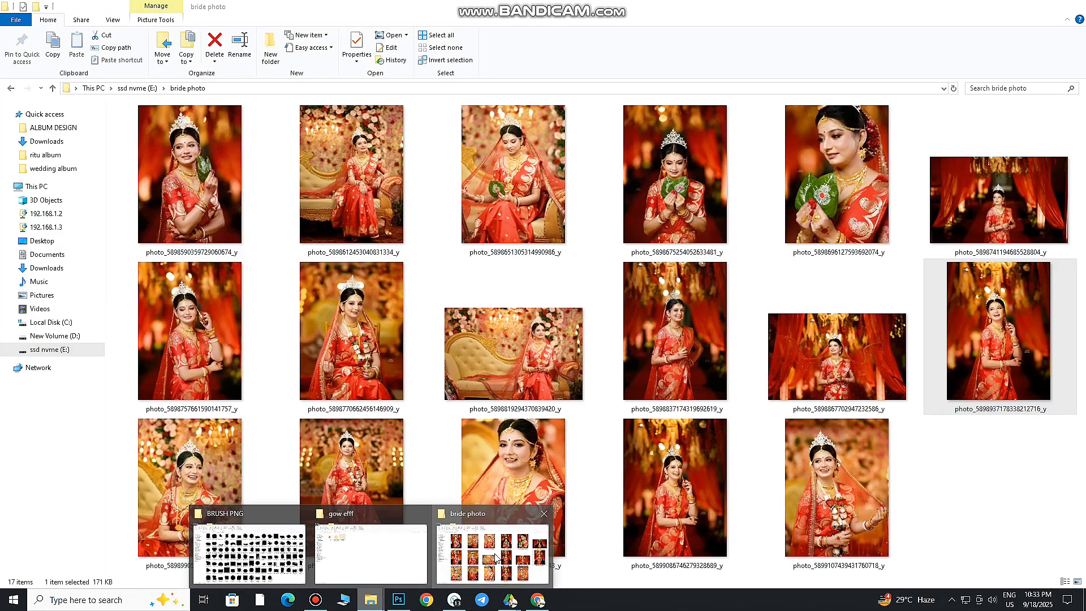
left_click(249, 552)
left_click(76, 142)
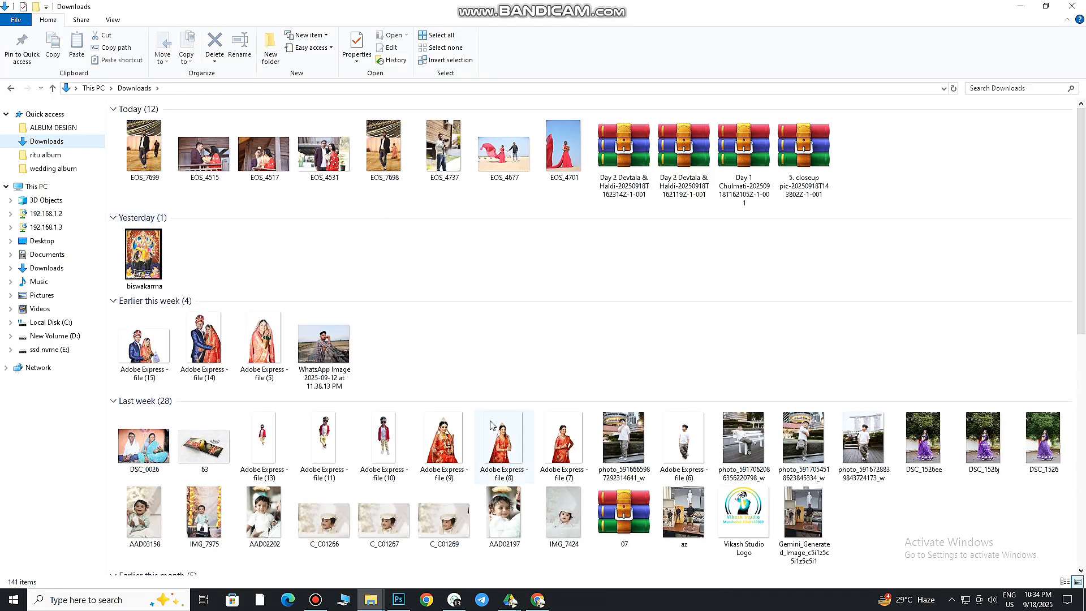
left_click(399, 600)
left_click_drag(544, 336, 486, 330)
Position the seated bride on the left part of the left page, standing on the page's lower edge
key("alt+Tab")
left_click(399, 600)
key("ctrl+t")
left_click_drag(461, 378, 210, 369)
key("Return")
left_click(237, 271, "ctrl")
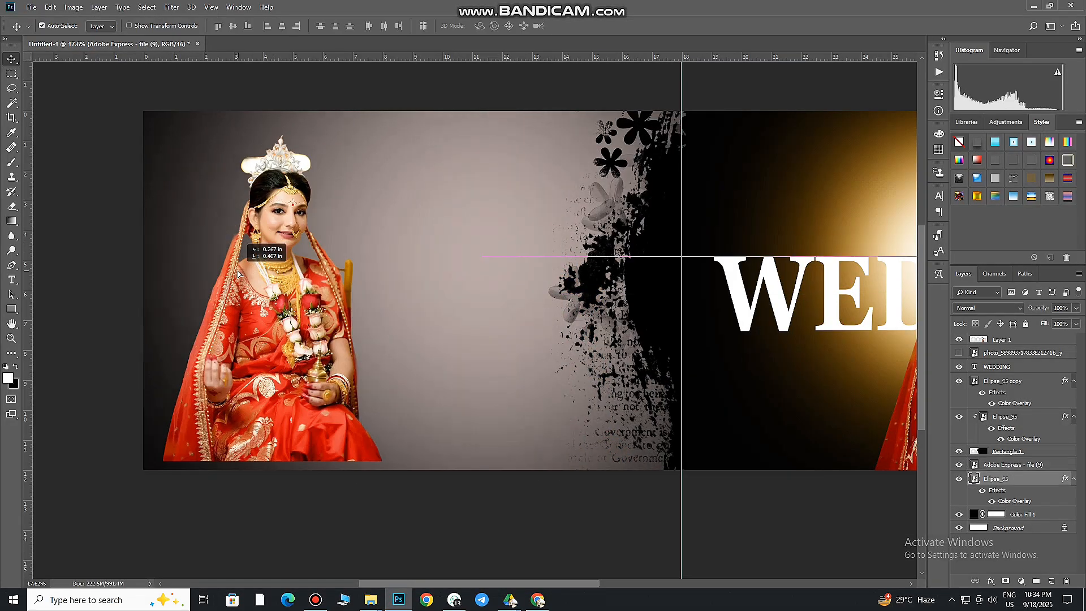
left_click_drag(270, 286, 281, 311, "ctrl")
Select the white patch beside the seated bride's crown with the Magic Wand and rasterize her layer
left_click_drag(268, 179, 326, 273, "ctrl")
key("l")
left_click(12, 102)
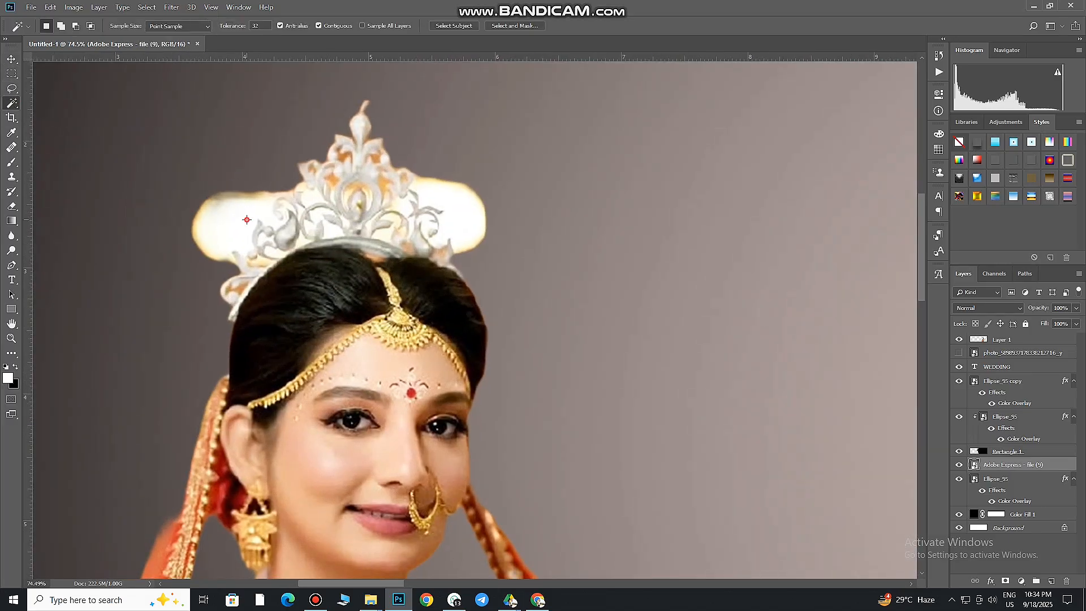
left_click(245, 221)
key("Delete")
left_click(527, 223)
key("Delete")
left_click(528, 222)
left_click(12, 207)
left_click(353, 209)
left_click(527, 231)
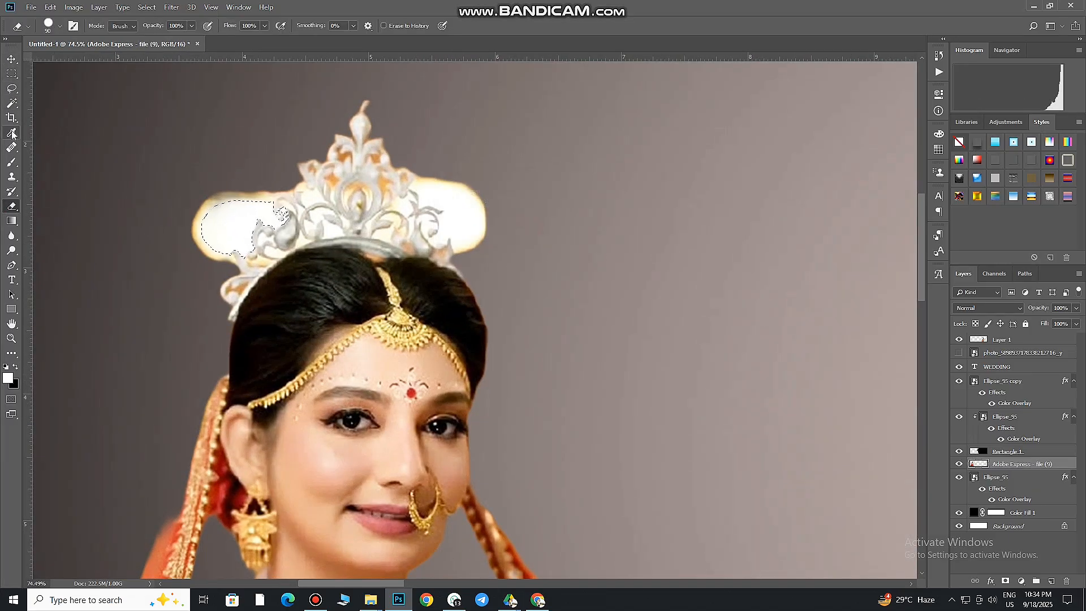
Delete the white background patches on both sides of the crown and between its ornaments
left_click(12, 103)
key("Delete")
left_click(308, 196)
key("Delete")
left_click(328, 222)
key("Delete")
left_click(453, 211)
key("Delete")
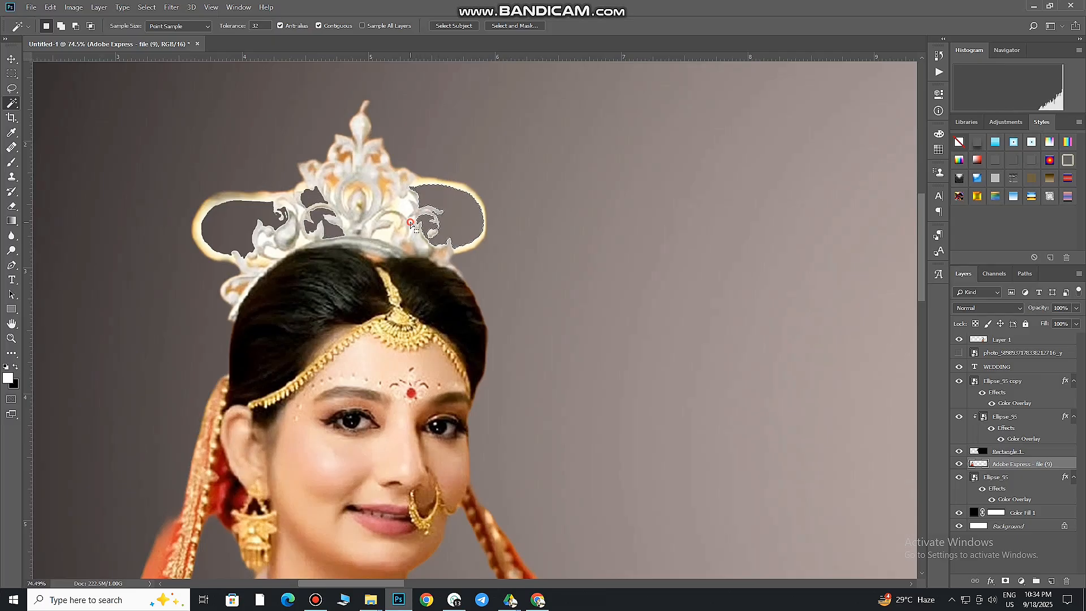
left_click(406, 205)
key("Delete")
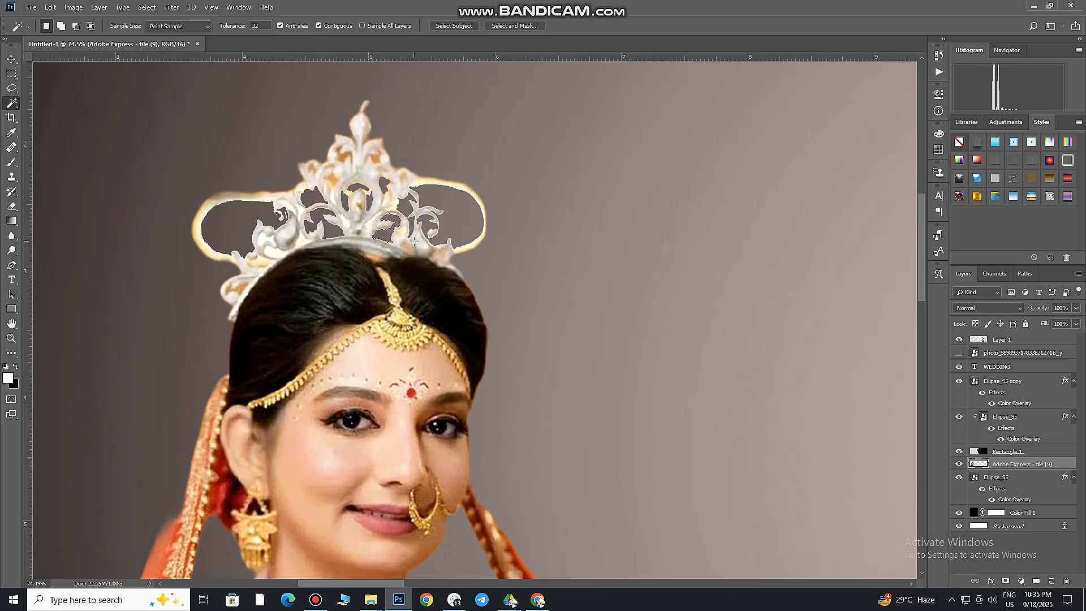
Try to delete more leftover patches on the crown's right side and between its upper ornaments
left_click(414, 242)
key("Delete")
left_click(404, 179)
key("Delete")
left_click(332, 180)
key("Delete")
left_click(344, 157)
key("Delete")
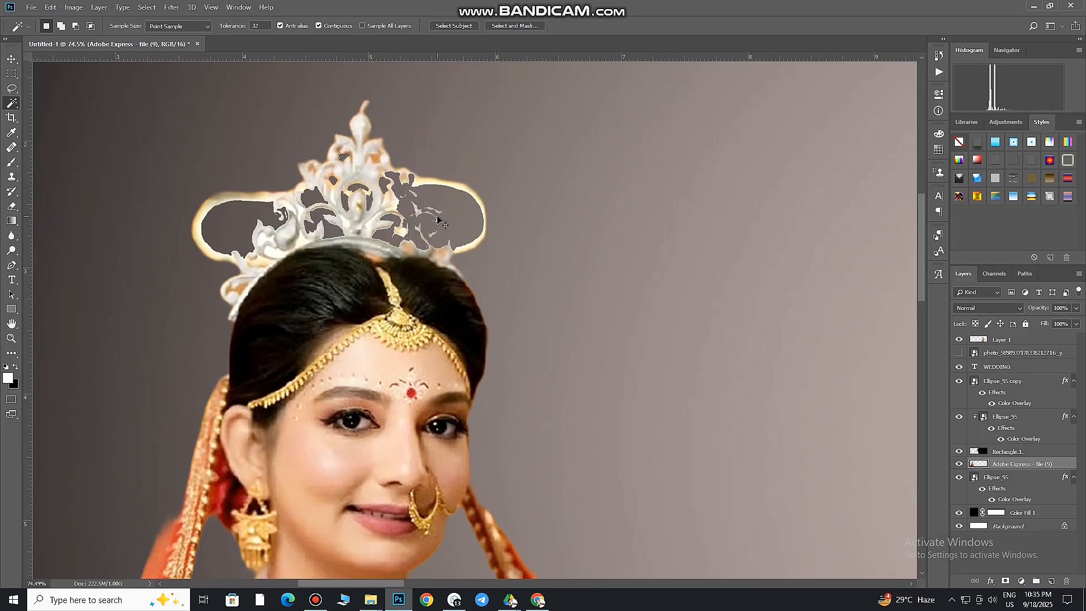
key("ctrl+z")
key("ctrl+z")
key("ctrl+z")
key("ctrl+z")
key("ctrl+z")
key("ctrl+z")
key("ctrl+z")
key("ctrl+z")
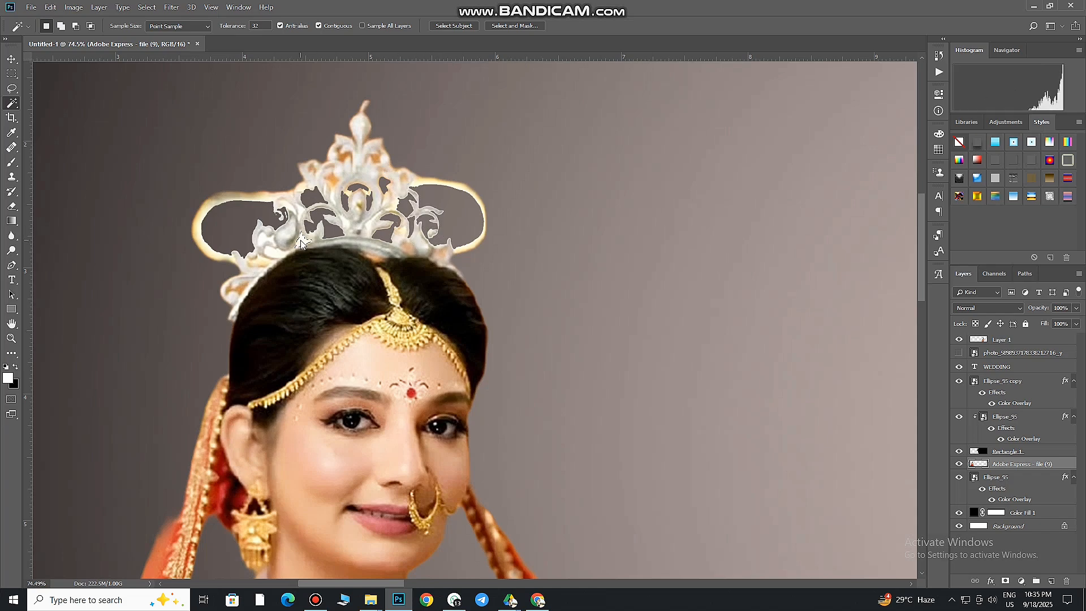
Delete the leftover background patches at the crown's lower left and near its tip
left_click(302, 242)
key("Delete")
left_click(374, 160)
key("Delete")
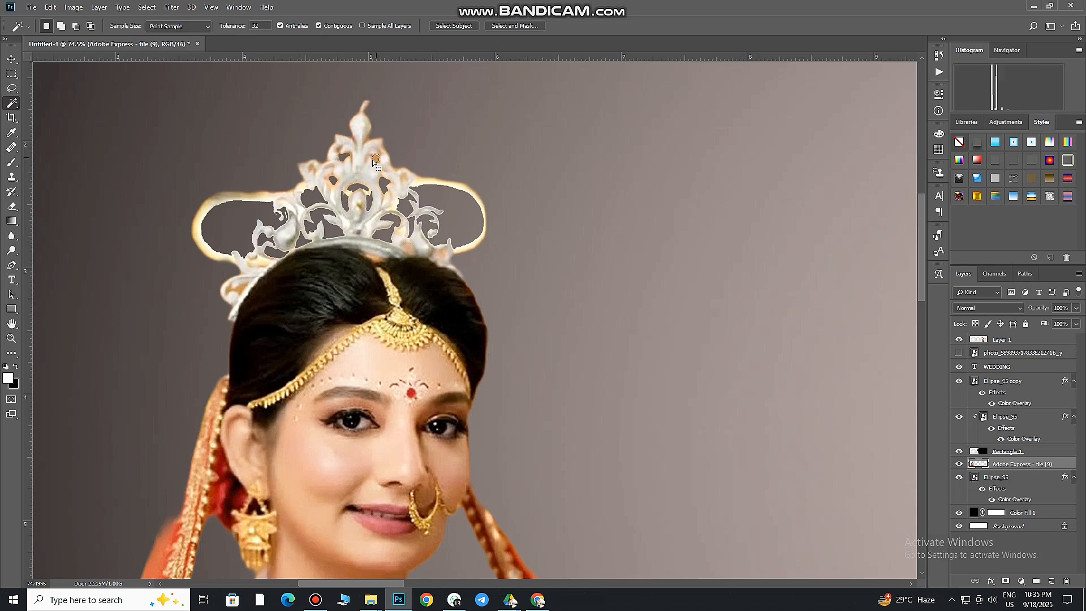
Erase the pale yellow outline left around the crown with a smaller Eraser brush
left_click(11, 206)
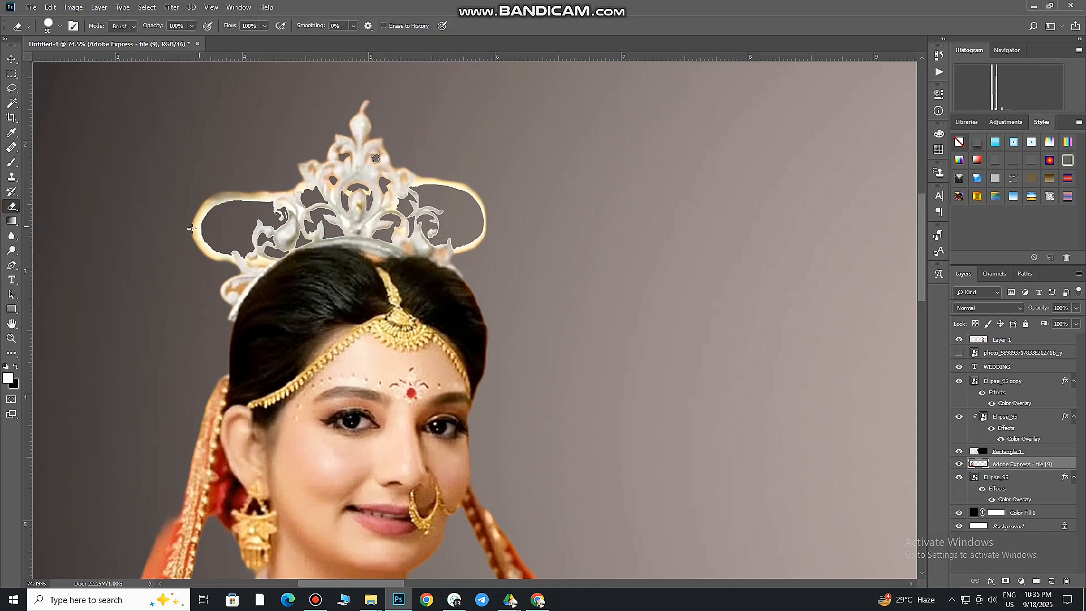
right_click(207, 204)
left_click(189, 212)
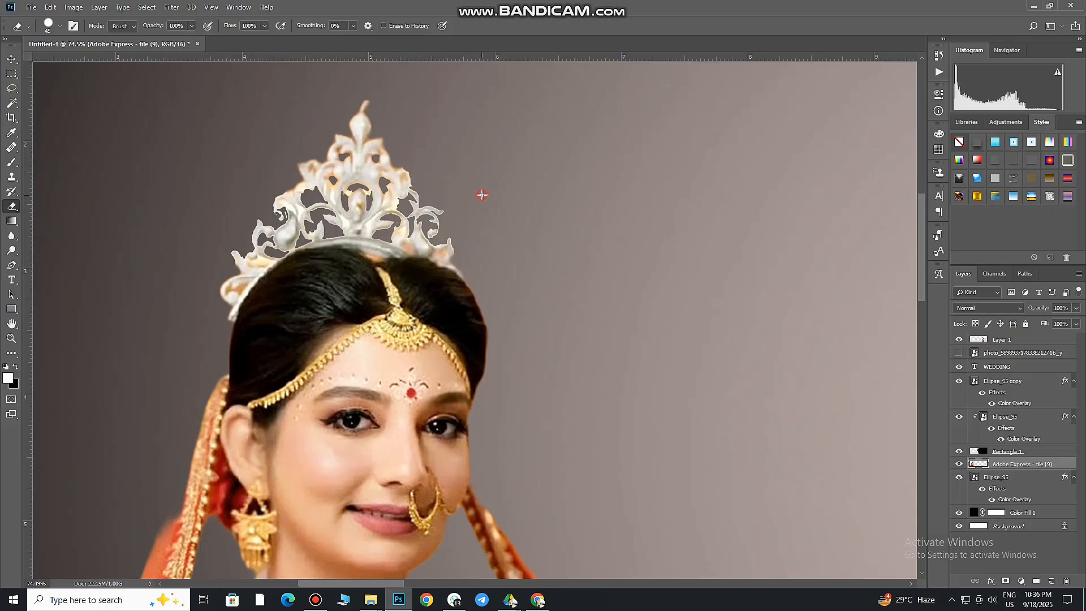
left_click_drag(482, 194, 303, 158)
Outline the golden chair piece beside the seated bride's veil with the Pen tool, convert it to a selection and delete it
left_click(7, 63)
left_click_drag(515, 293, 696, 305)
left_click_drag(351, 226, 1, 189)
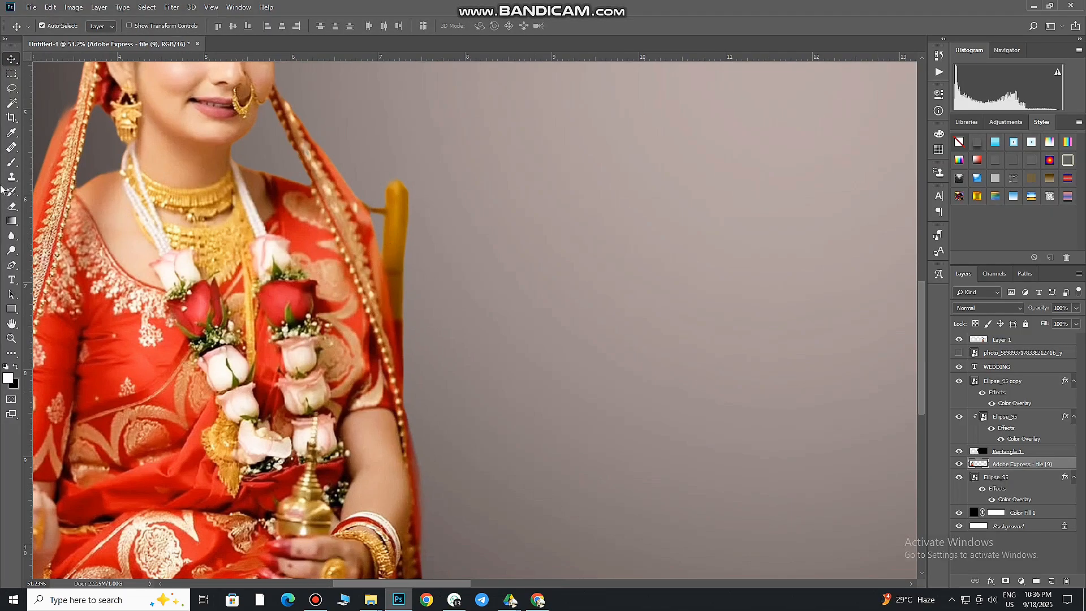
left_click(12, 266)
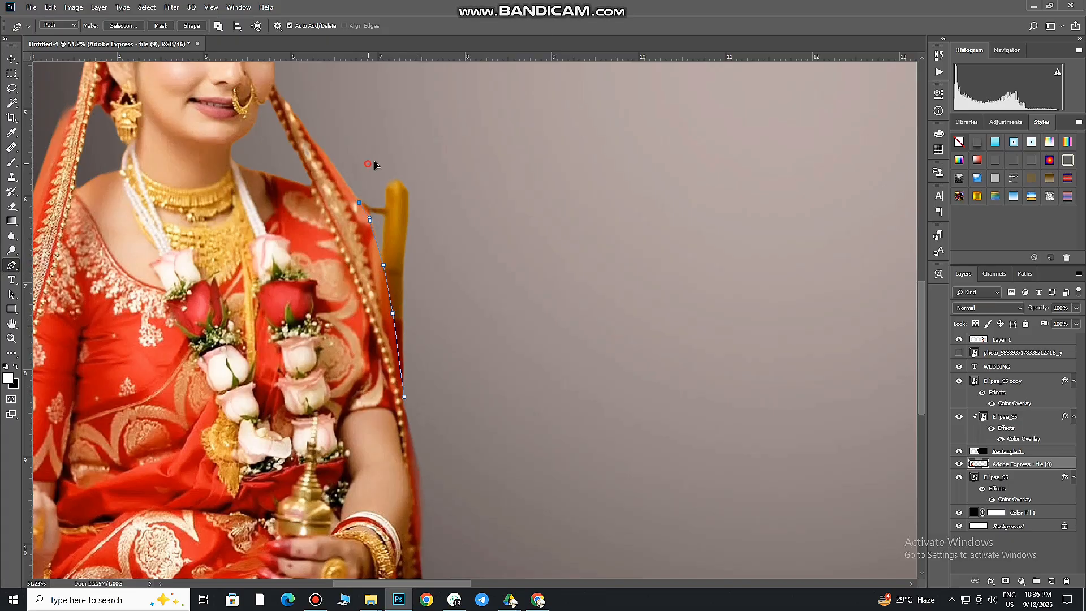
left_click(404, 398)
right_click(403, 397)
left_click(447, 218)
left_click(601, 159)
key("Delete")
key("ctrl+d")
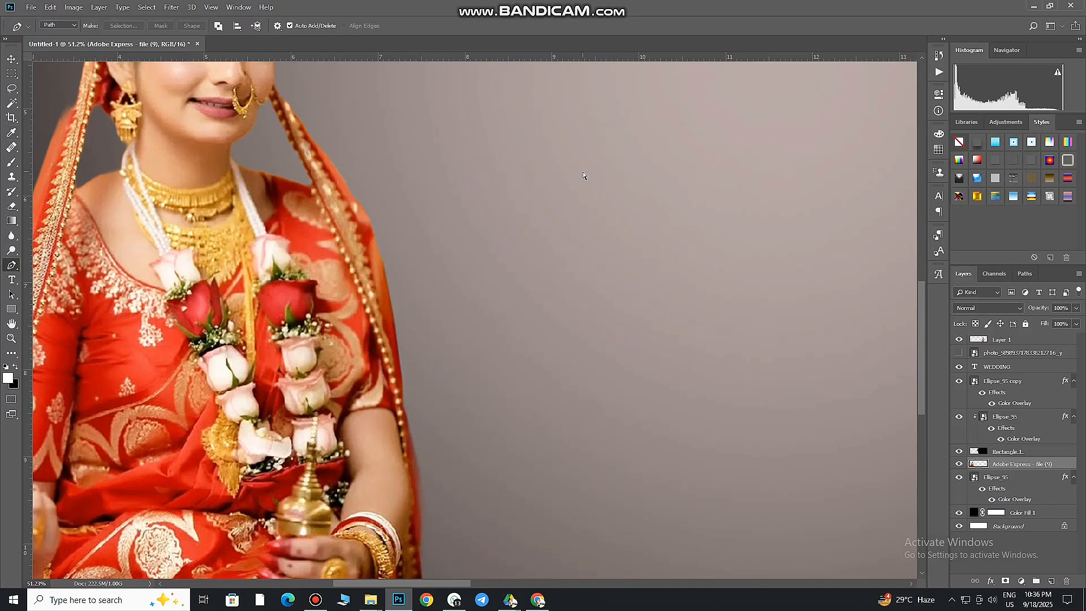
Shift the large greyish-pink glow slightly left on the left page
left_click_drag(536, 195, 1, 143)
left_click(10, 60)
scroll(403, 215, "down", 4)
left_click_drag(412, 216, 364, 318)
left_click_drag(425, 359, 396, 363)
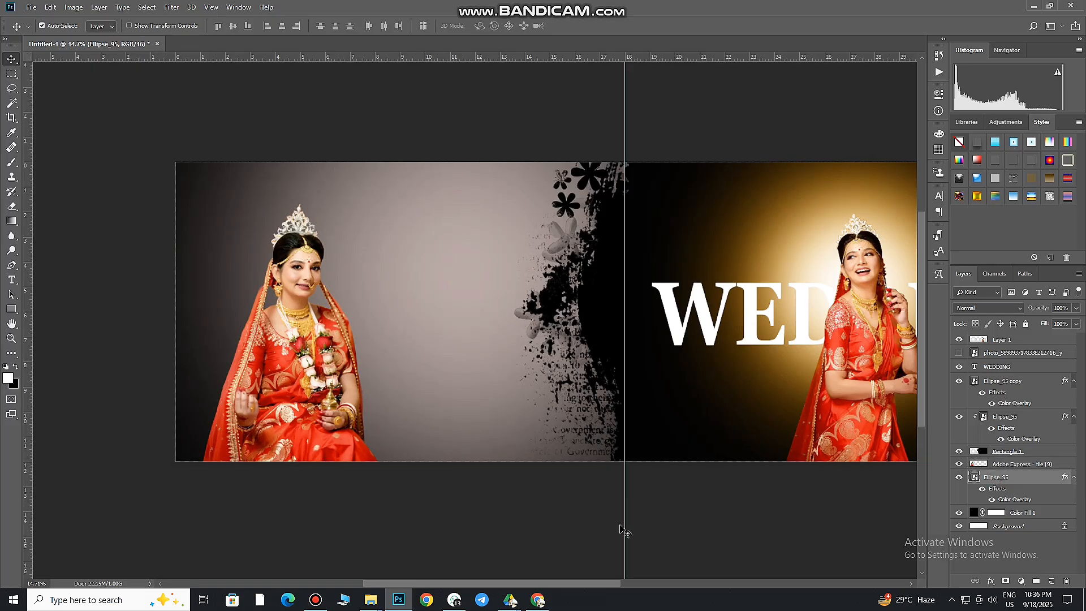
Place another Ellipse_95 glow at 100% size behind the seated bride
left_click(370, 600)
left_click_drag(291, 169, 297, 386)
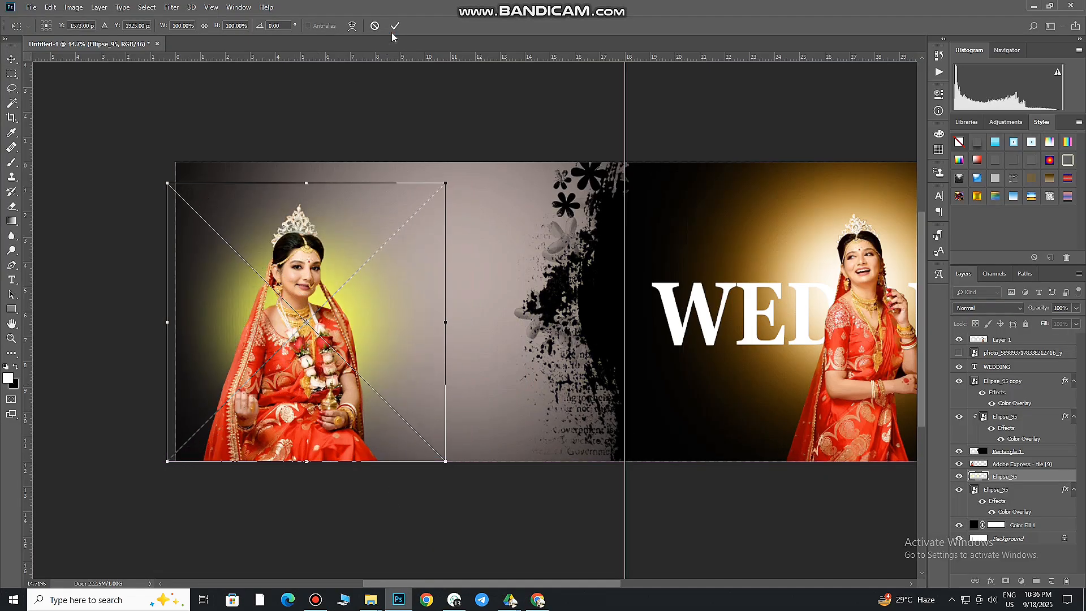
left_click(395, 25)
Set the new glow's Color Overlay to white and shift it slightly left behind the seated bride
double_click(1061, 478)
left_click(680, 470)
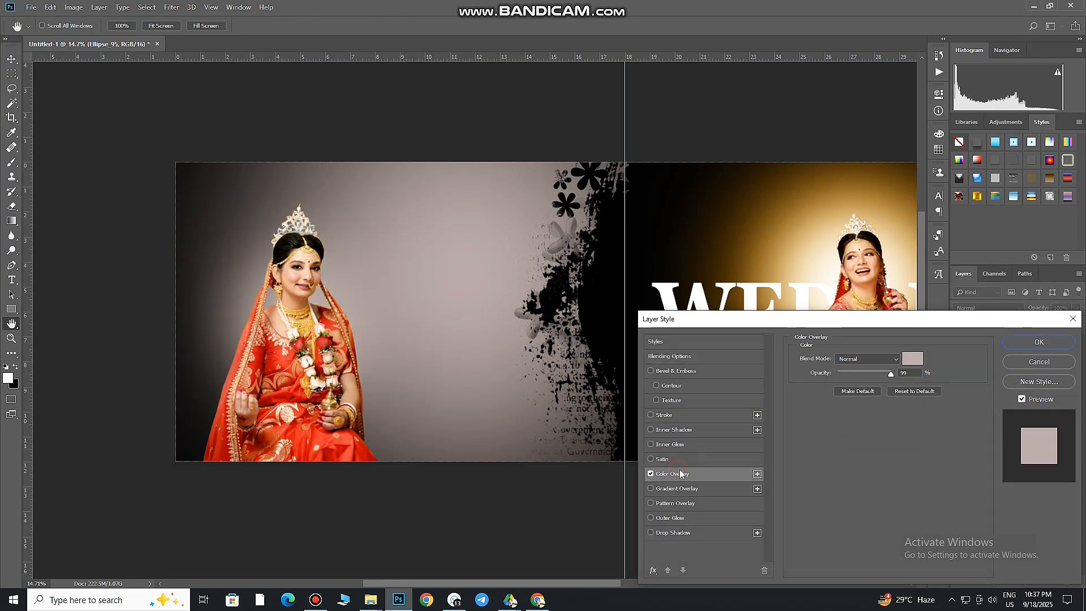
left_click(911, 362)
left_click(786, 359)
left_click(1046, 349)
left_click(1049, 344)
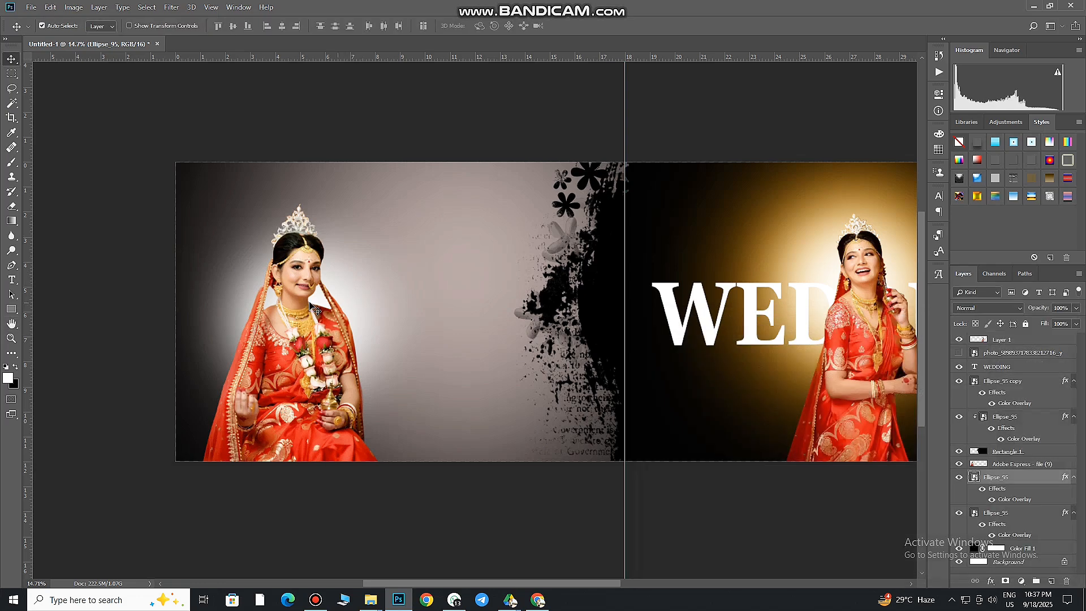
left_click_drag(310, 306, 294, 310)
Place the purple sandra24-grafelementi flower image from File Explorer's D: all item\flower folder behind the seated bride, rotated about 32°
mouse_move(370, 600)
left_click(487, 543)
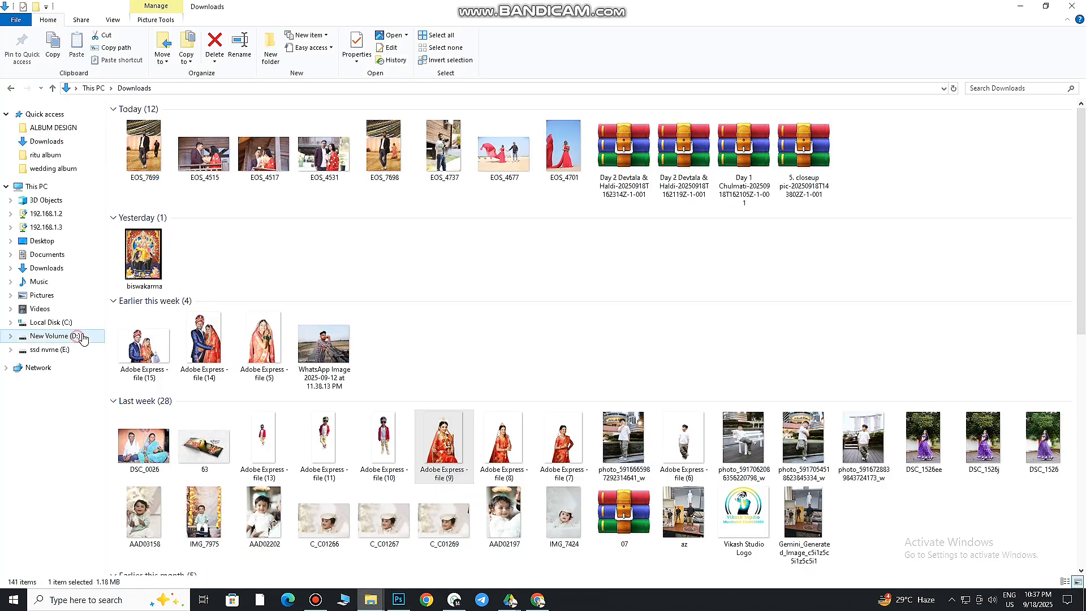
left_click(55, 336)
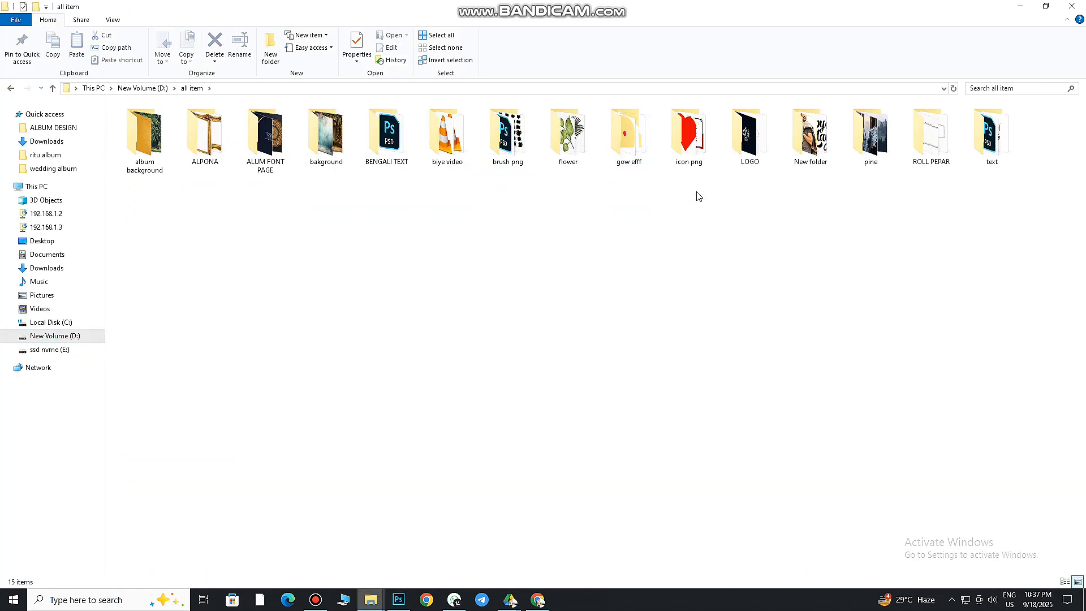
double_click(568, 135)
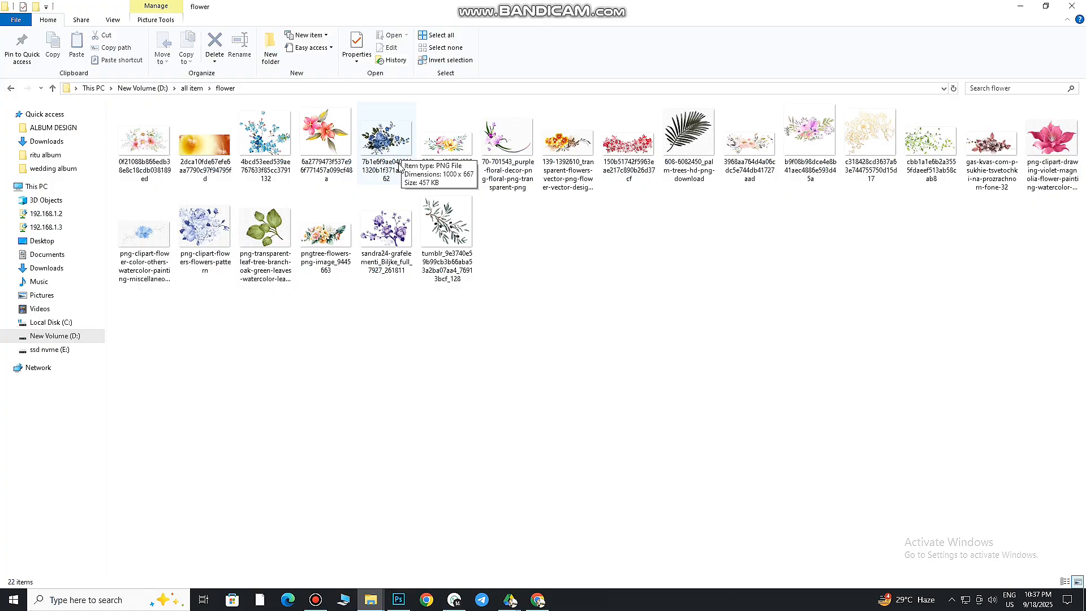
left_click_drag(386, 226, 339, 334)
left_click_drag(497, 326, 468, 417)
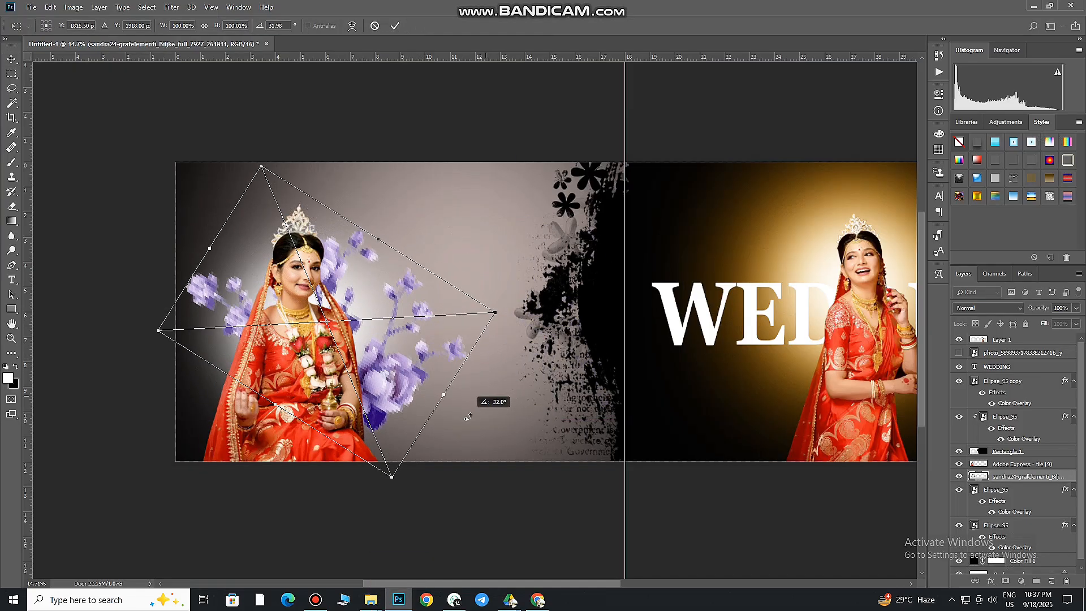
left_click_drag(376, 371, 329, 379)
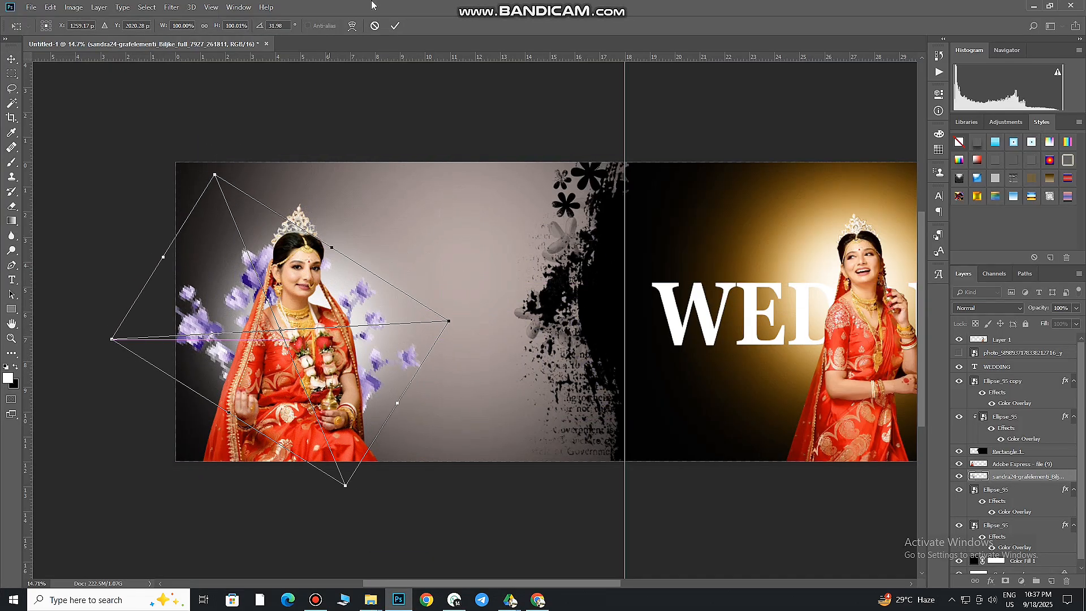
left_click(395, 25)
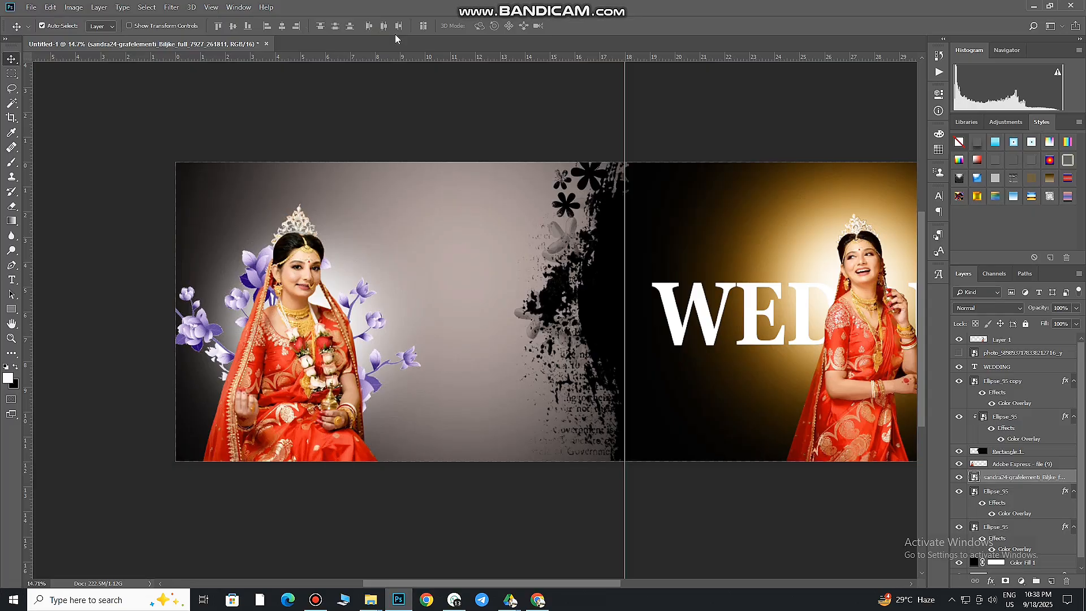
Duplicate the white glow behind the seated bride and set the copy's Color Overlay to bright yellow
left_click(1029, 492)
key("ctrl+j")
double_click(1014, 514)
left_click(922, 363)
left_click(792, 212)
left_click_drag(881, 365, 901, 335)
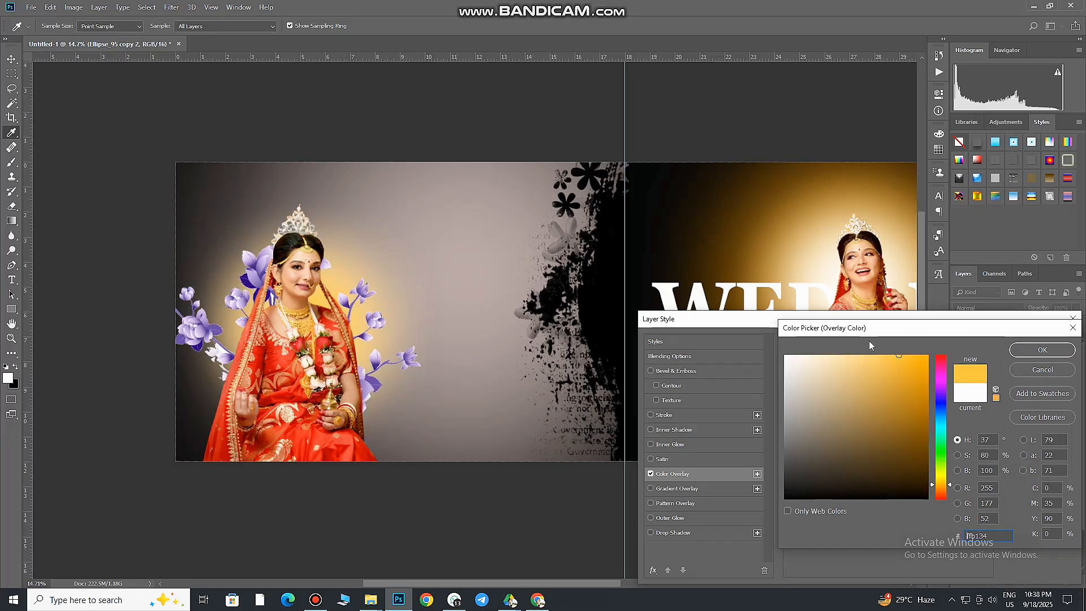
left_click_drag(944, 487, 943, 477)
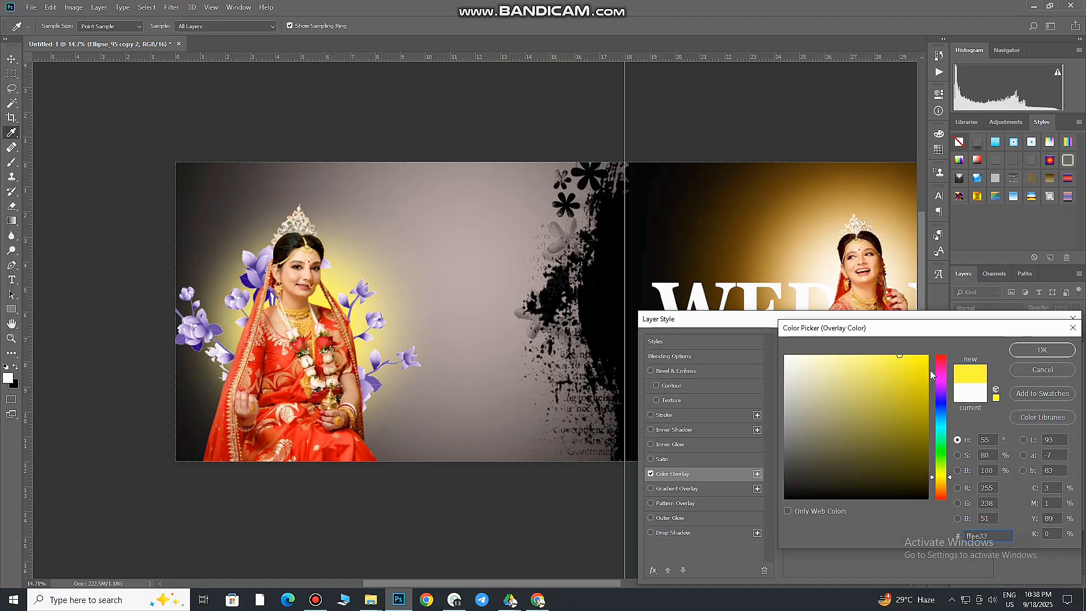
left_click(928, 355)
left_click(1042, 350)
left_click(1042, 346)
Scale the yellow glow behind the seated bride down to about 84%
scroll(390, 281, "up", 2)
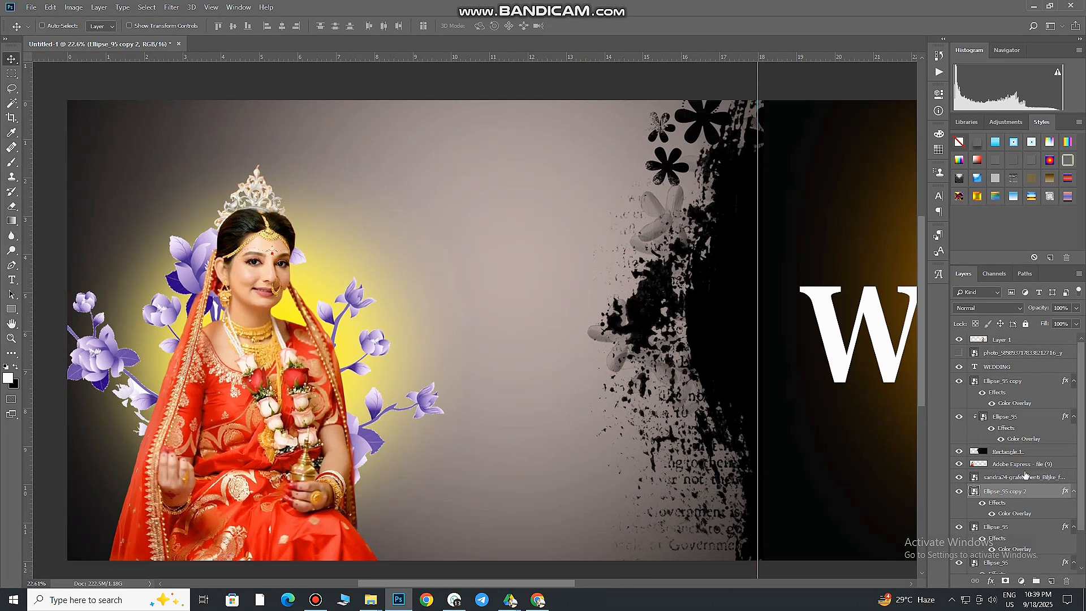
key("ctrl+t")
left_click_drag(483, 572, 448, 536)
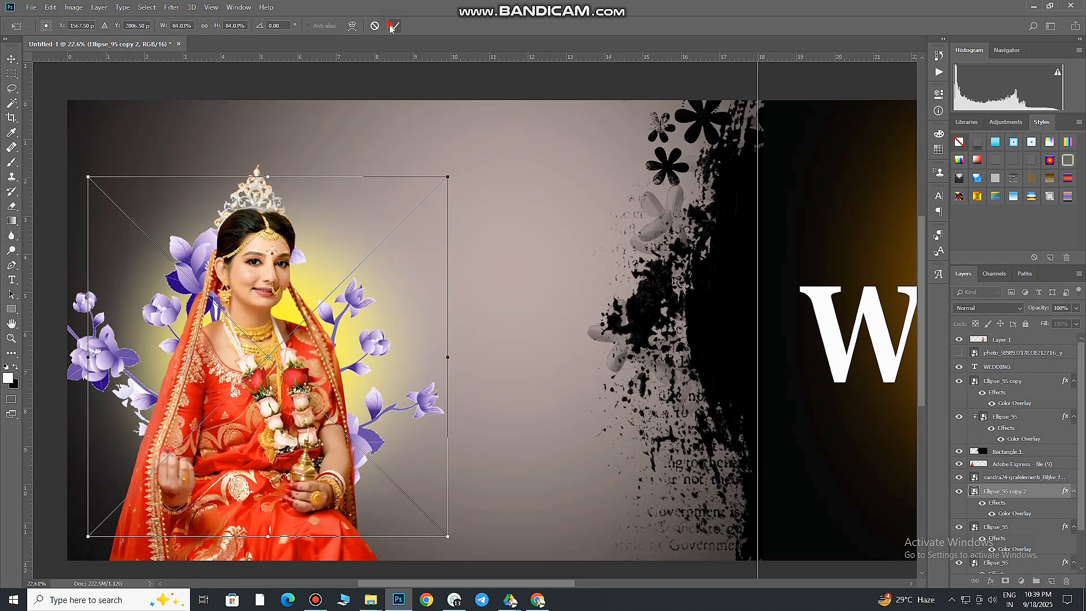
left_click(394, 26)
Enlarge the white glow behind the seated bride to about 128%
left_click(1001, 526)
key("ctrl+t")
left_click_drag(487, 145, 552, 91)
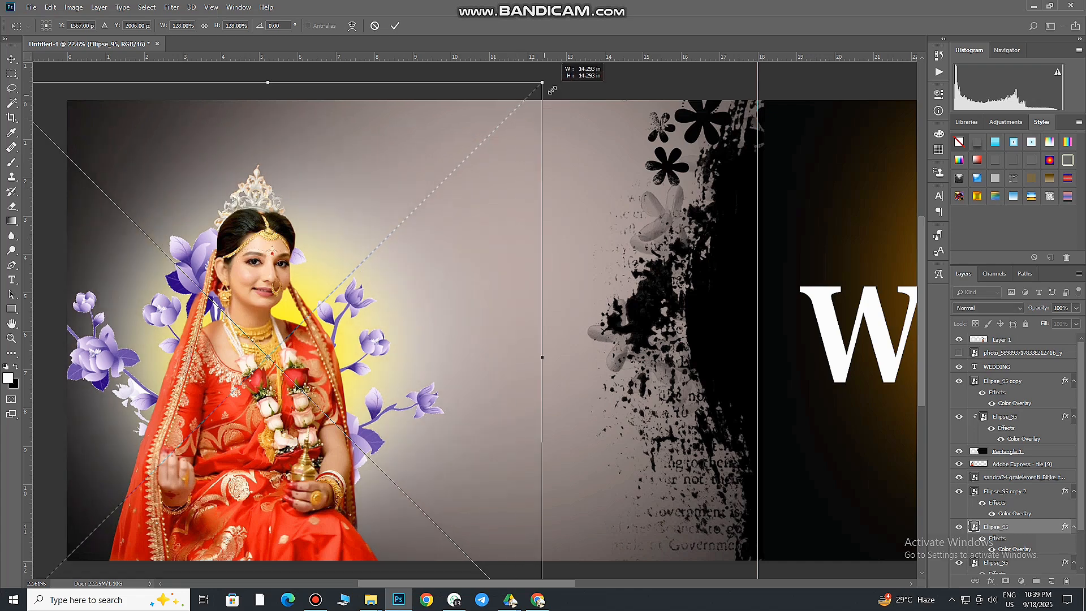
left_click(395, 26)
scroll(338, 301, "down", 2)
Add an Outer Glow in yellow #ffe400 to the purple flowers
left_click(1074, 481)
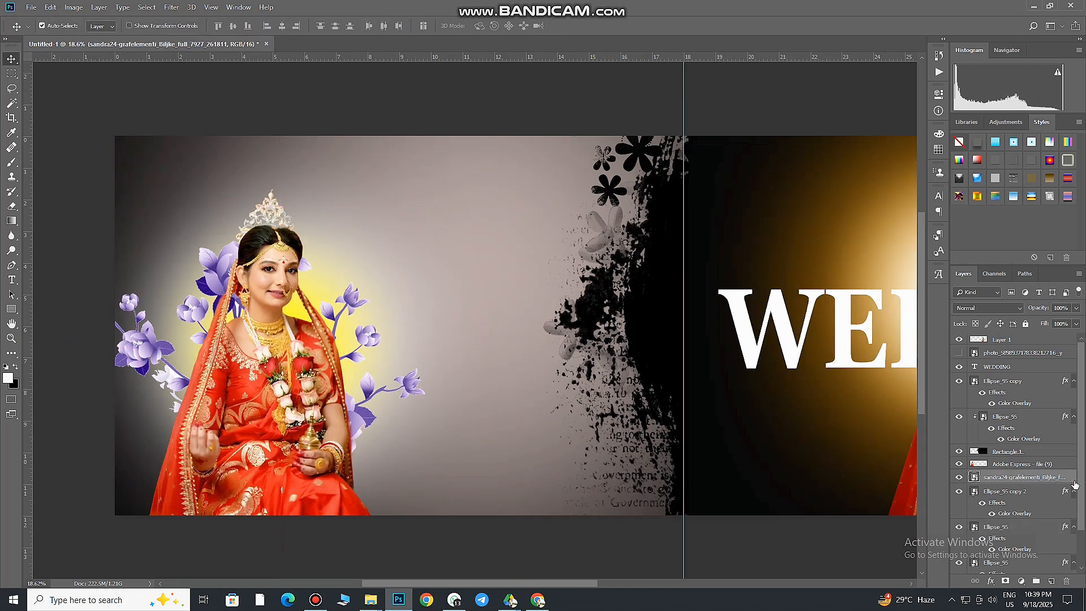
double_click(1074, 484)
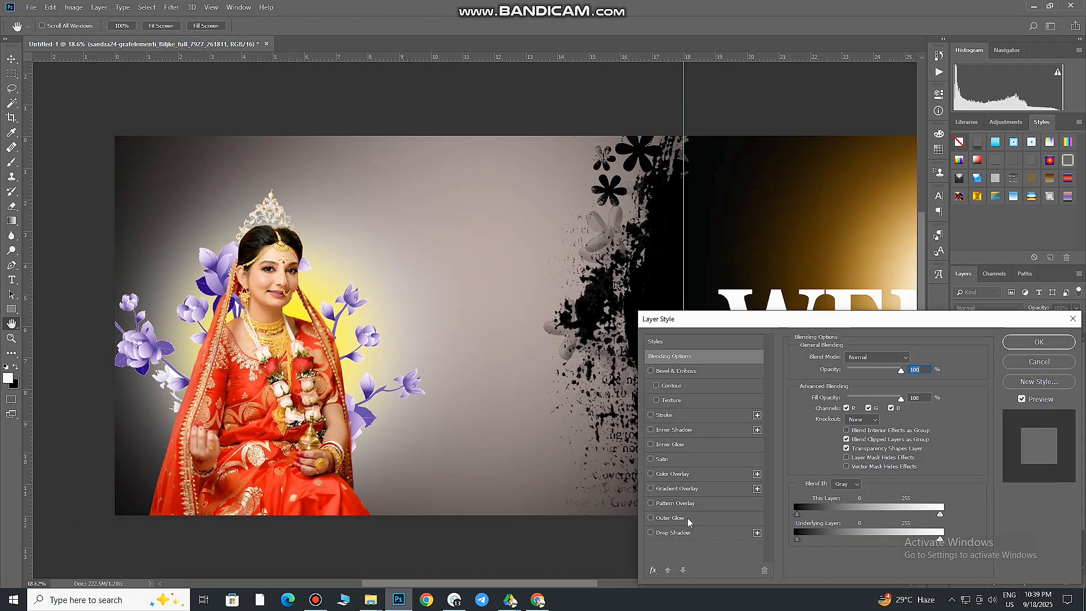
left_click(687, 518)
left_click(827, 401)
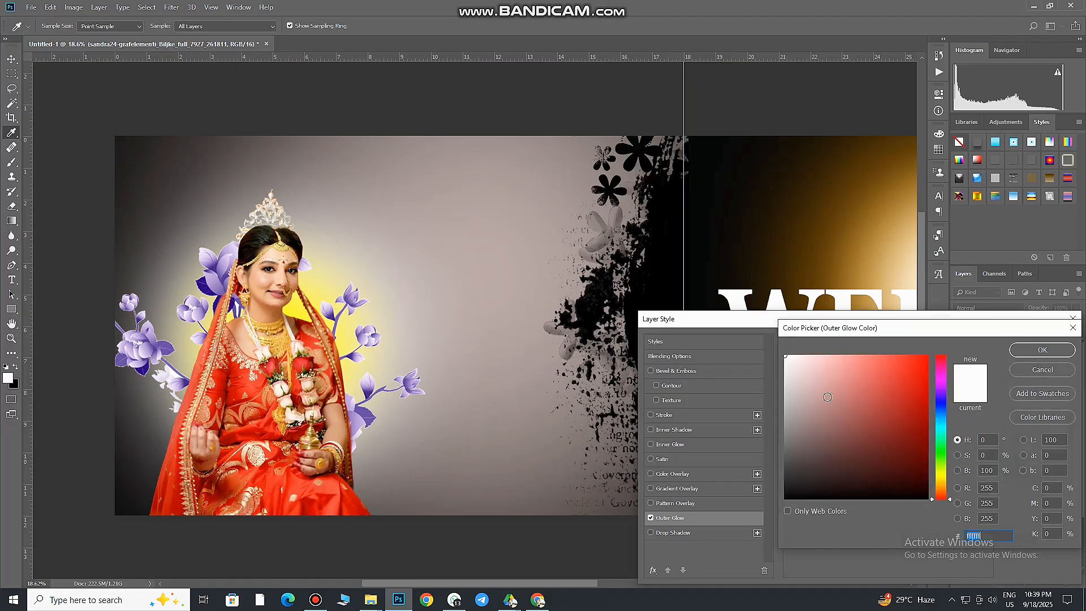
left_click(942, 476)
left_click(928, 356)
left_click_drag(944, 477, 942, 477)
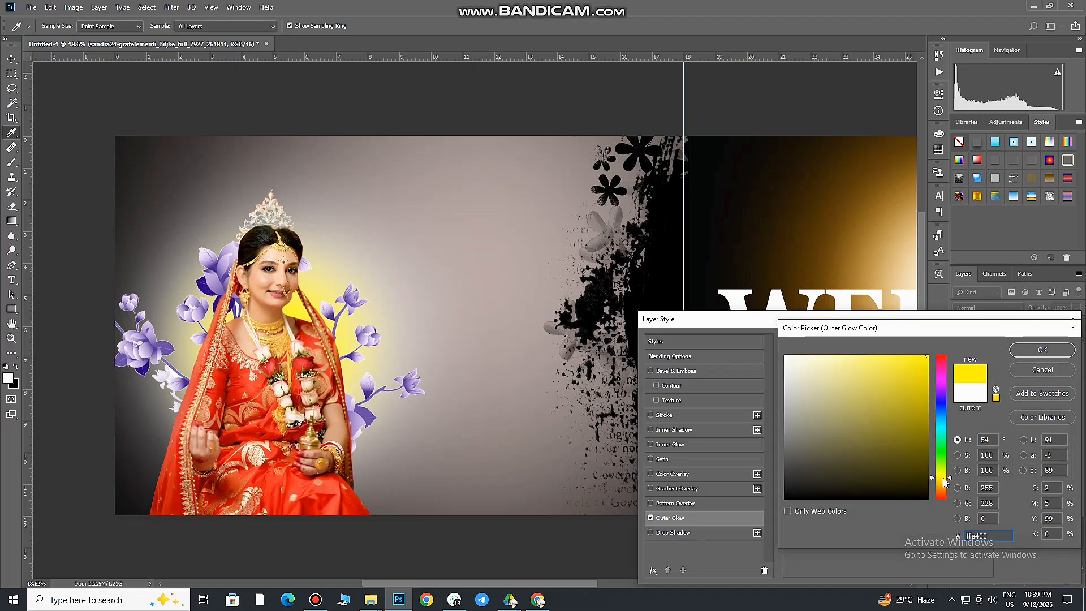
left_click(1042, 350)
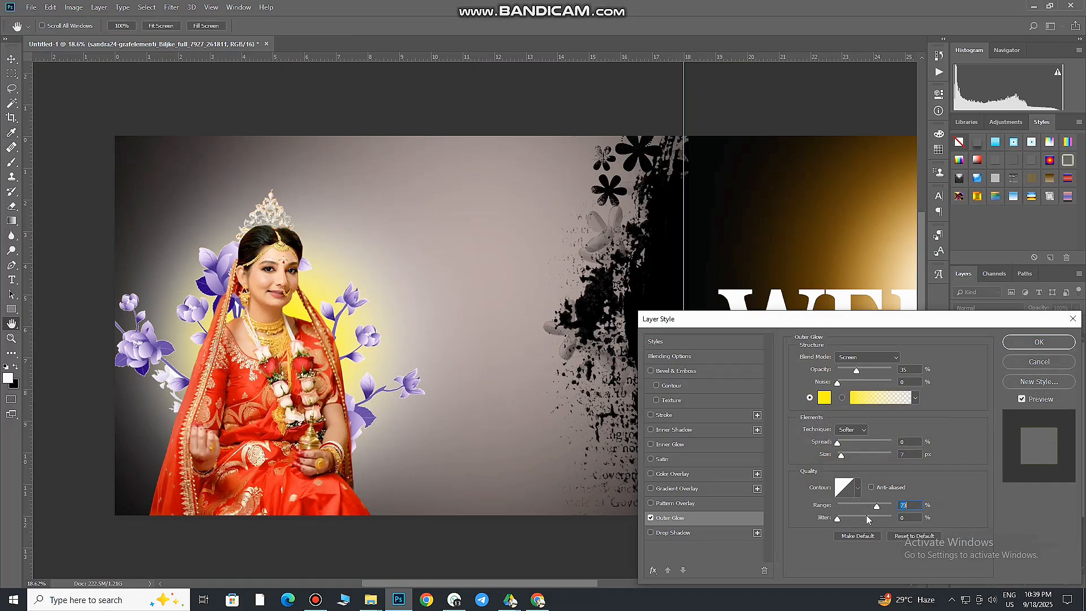
Set the flowers' Outer Glow to golden orange with size 98 px, range 59% and jitter 29%
mouse_move(842, 447)
left_mouse_down()
mouse_move(884, 440)
mouse_move(854, 455)
left_mouse_up()
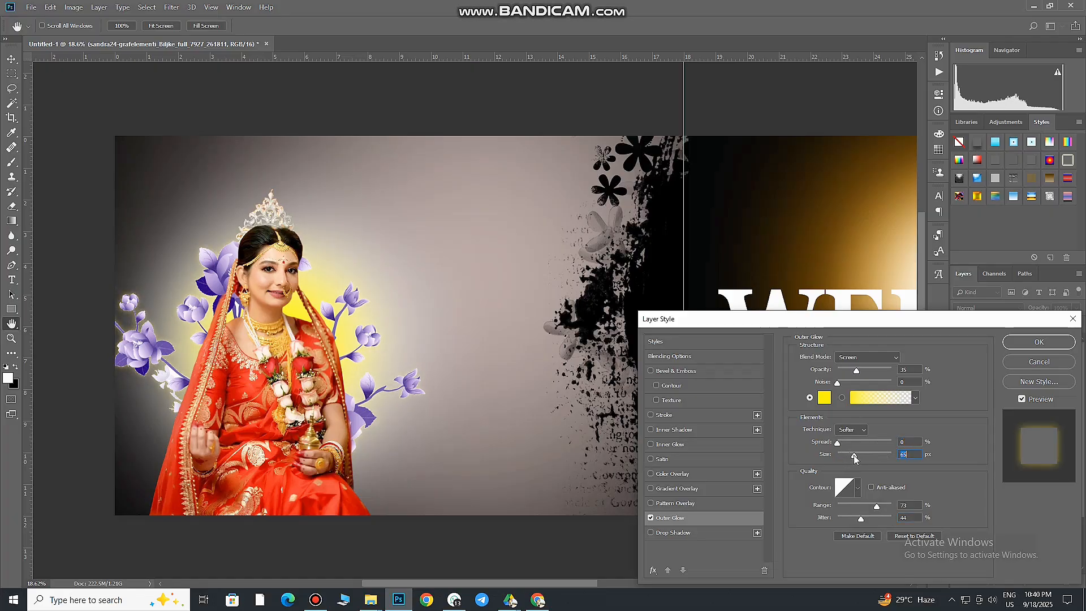
left_click(823, 398)
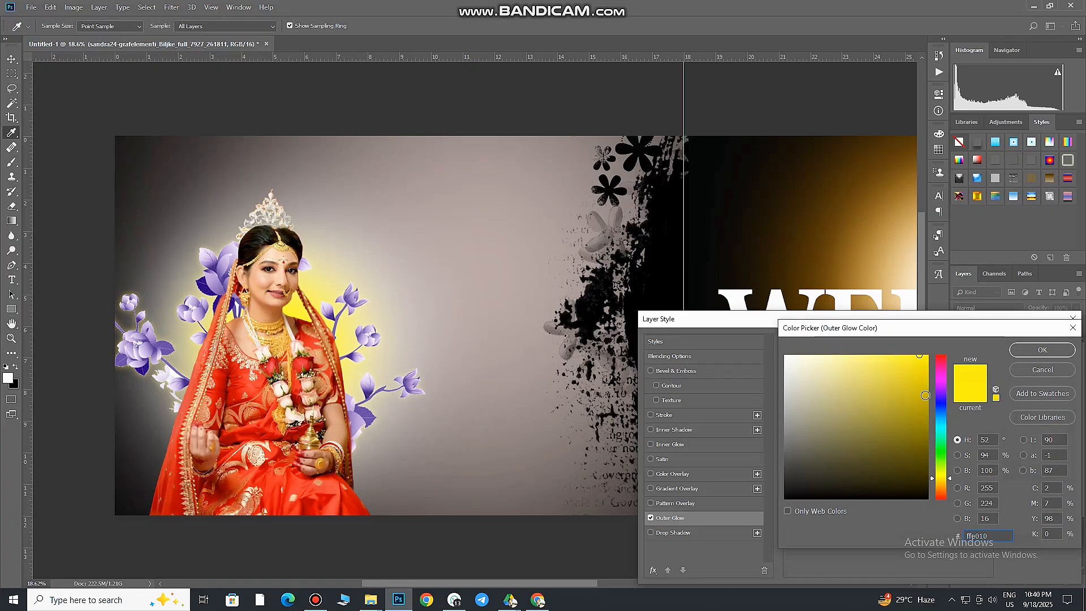
left_click(942, 481)
left_click(917, 366)
left_click(1043, 350)
left_click(864, 454)
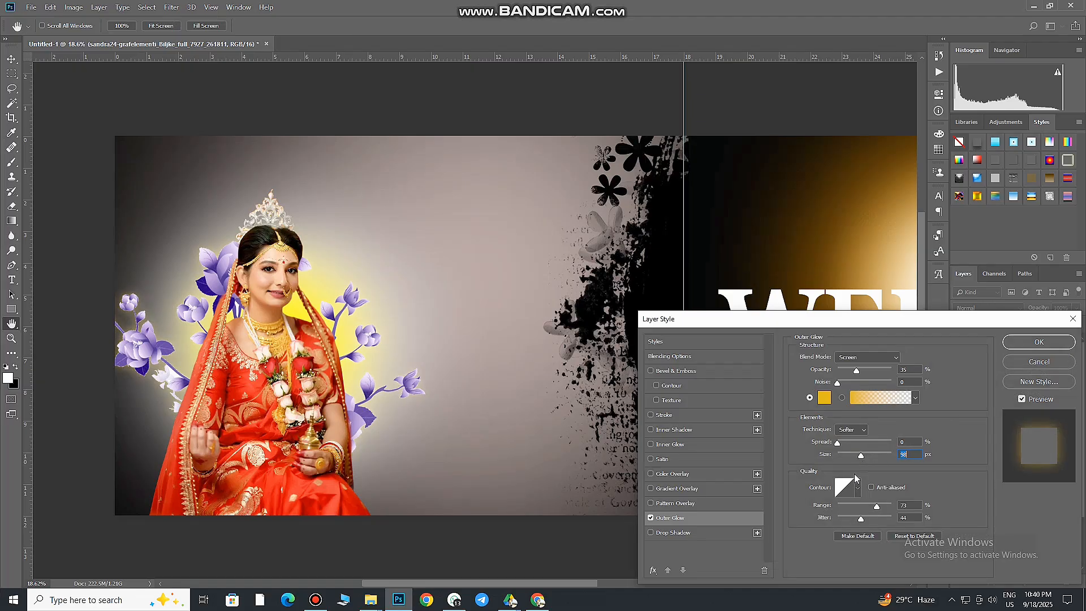
mouse_move(877, 506)
left_mouse_down()
mouse_move(848, 506)
mouse_move(869, 505)
left_mouse_up()
left_click_drag(861, 518, 847, 518)
key("Return")
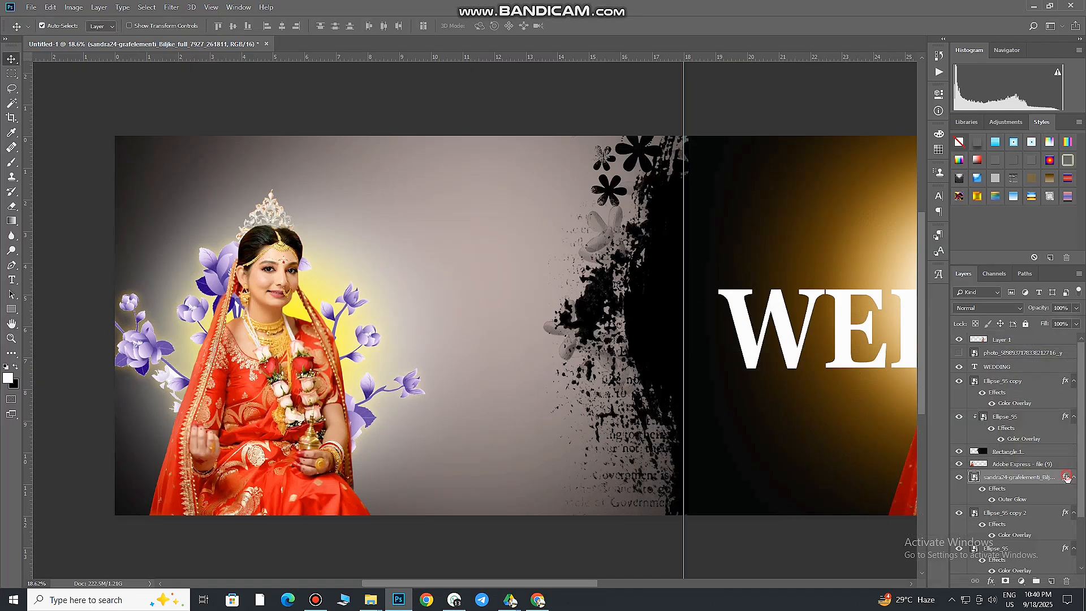
Add a white Color Overlay at 42% opacity to the purple flowers
left_click(693, 476)
left_click(918, 365)
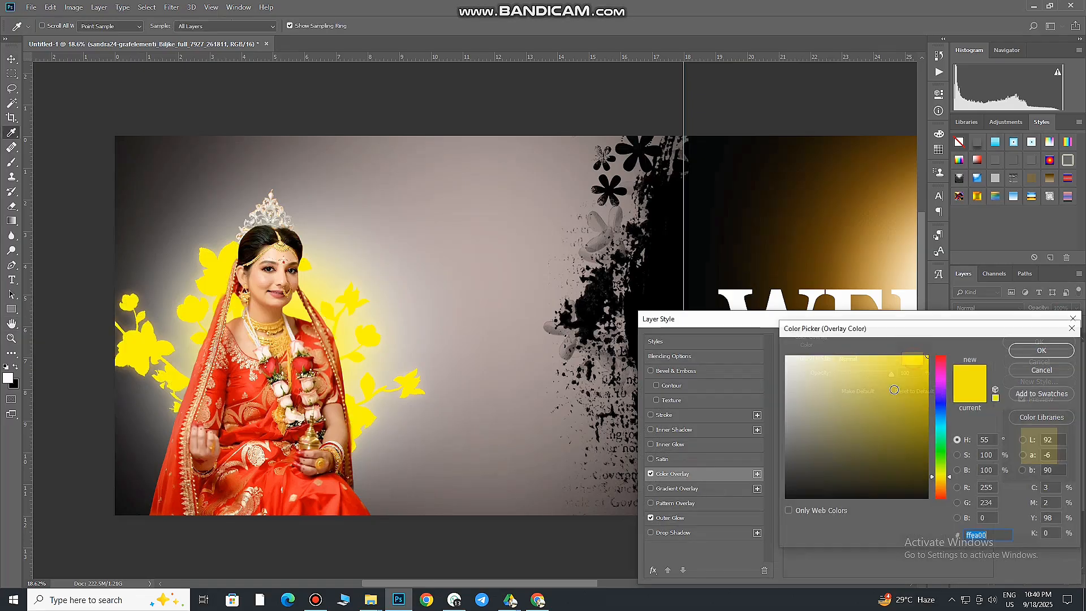
left_click_drag(892, 388, 772, 338)
left_click(1035, 354)
left_click_drag(891, 374, 837, 376)
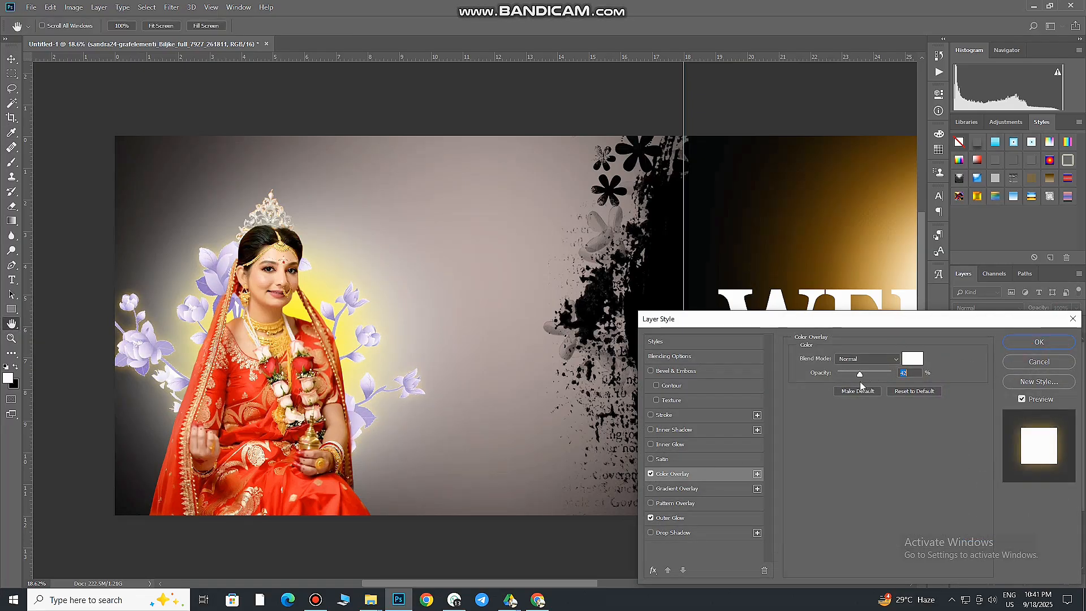
left_click(1039, 341)
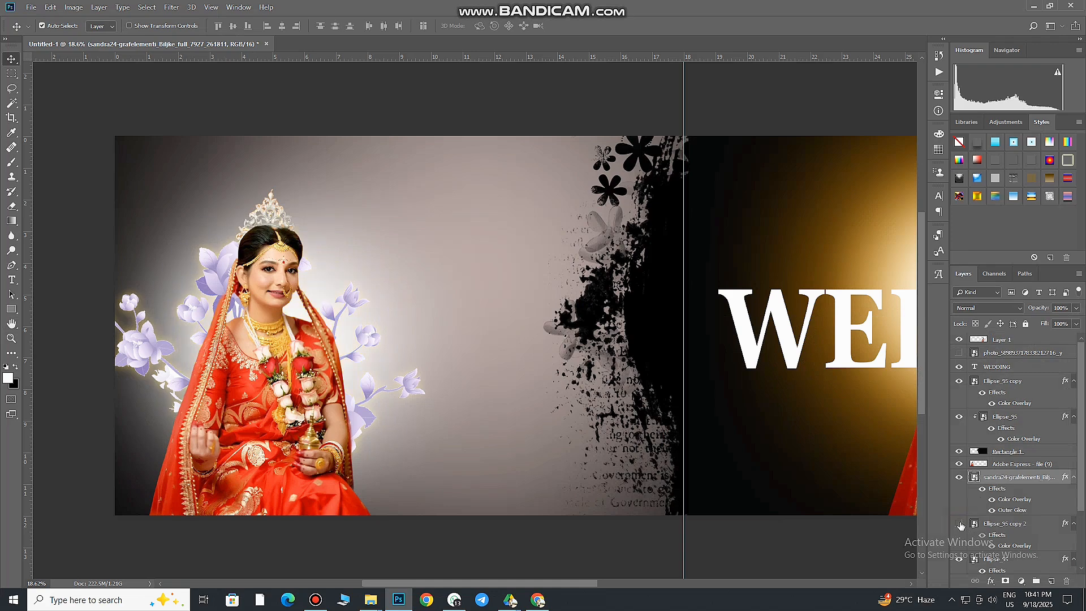
Compare the yellow and white glows behind the seated bride, hiding the yellow one and keeping the white one visible
left_click(958, 523)
left_click(960, 559)
left_click(959, 524)
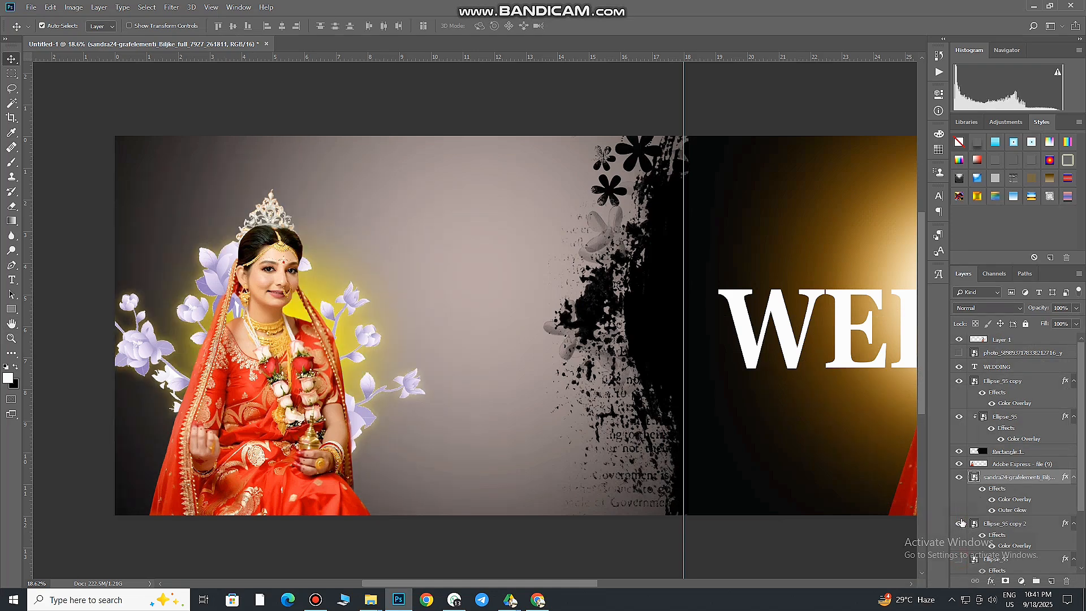
left_click(959, 524)
left_click(959, 560)
key("ctrl+t")
key("ctrl+0")
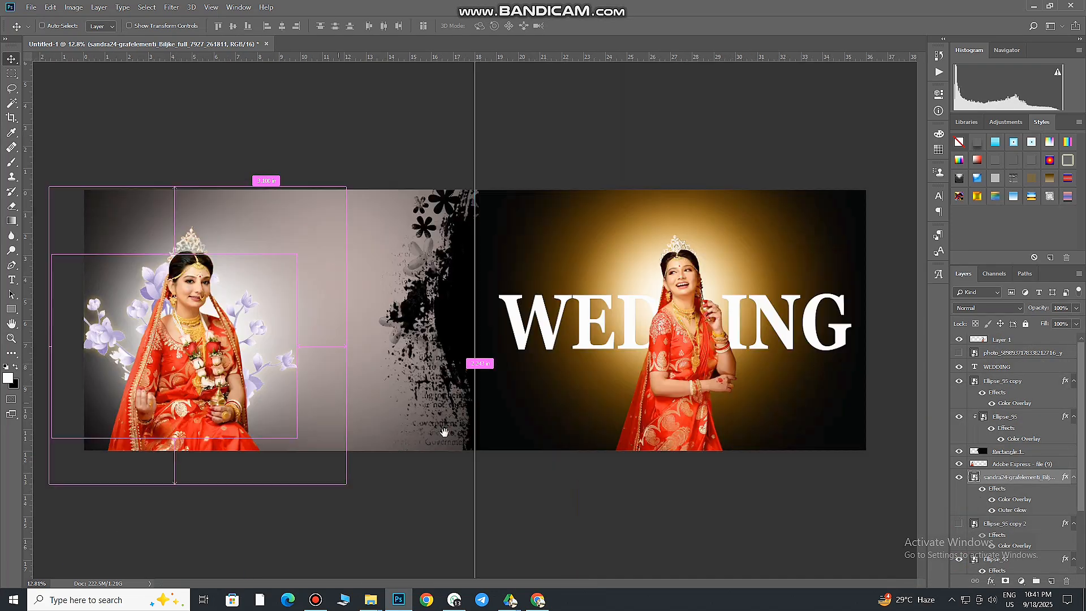
left_click_drag(337, 229, 365, 323)
key("Escape")
Scale the white glow behind the seated bride down slightly
left_click(1001, 559)
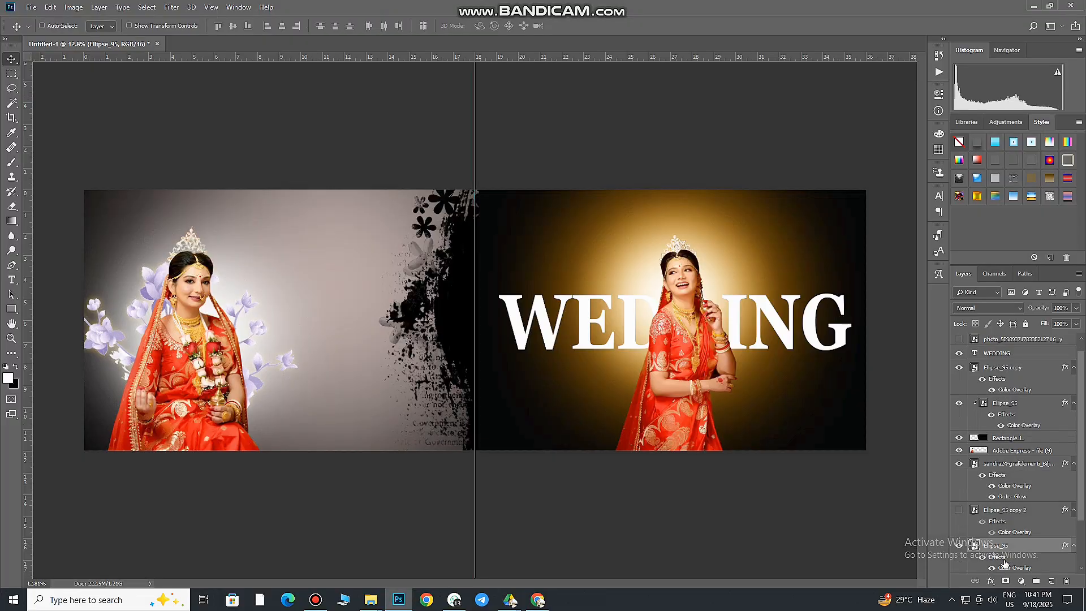
key("ctrl+t")
left_click_drag(353, 498, 328, 461)
key("Return")
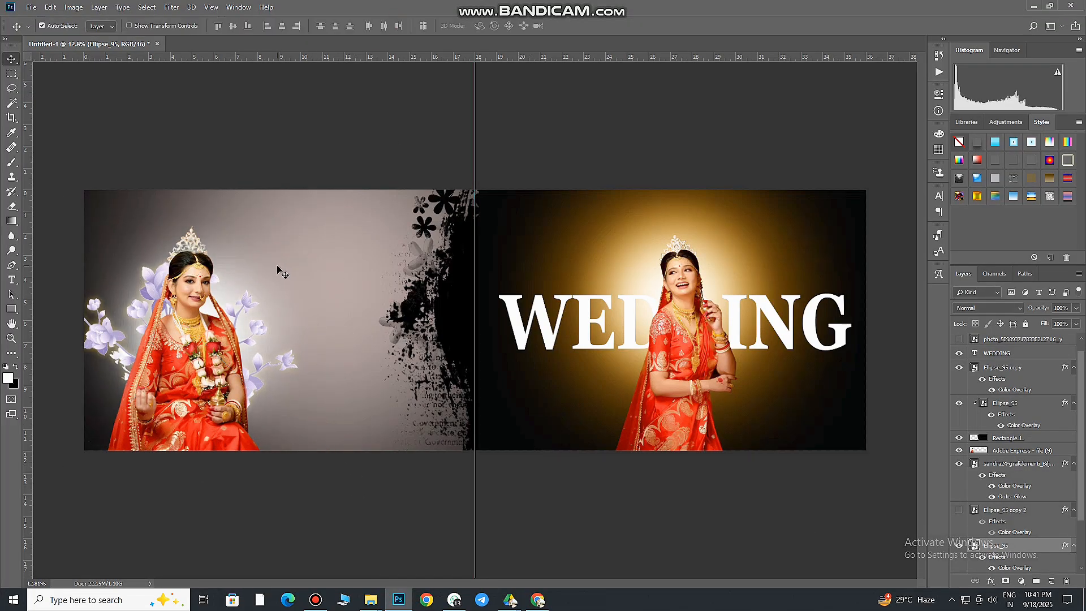
Raise the flowers' Outer Glow opacity to about 58%, keeping their white Color Overlay enabled
scroll(206, 320, "up", 2)
double_click(1057, 475)
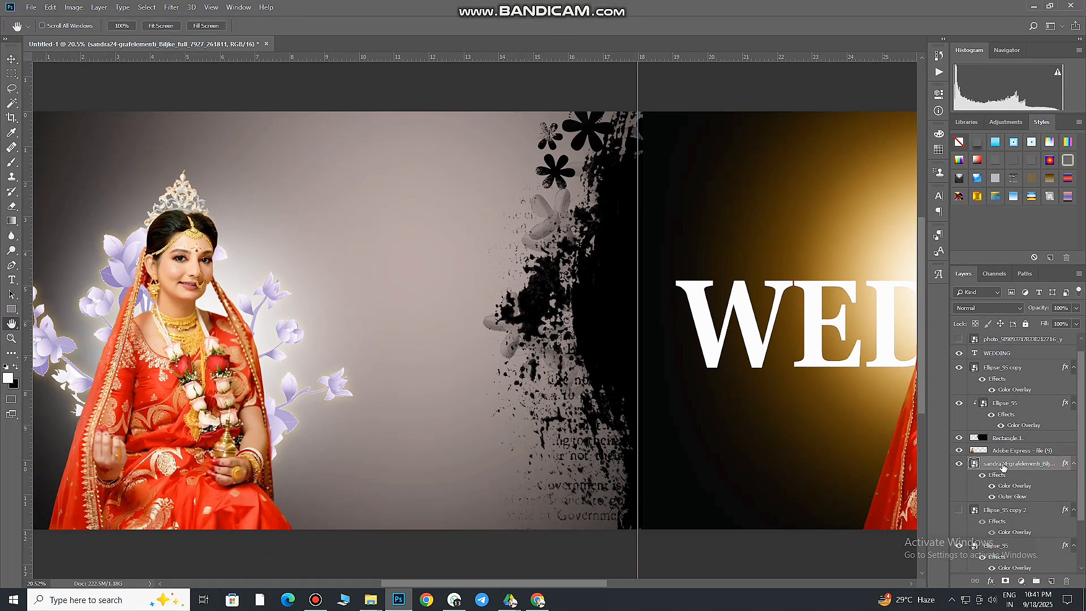
left_click(692, 474)
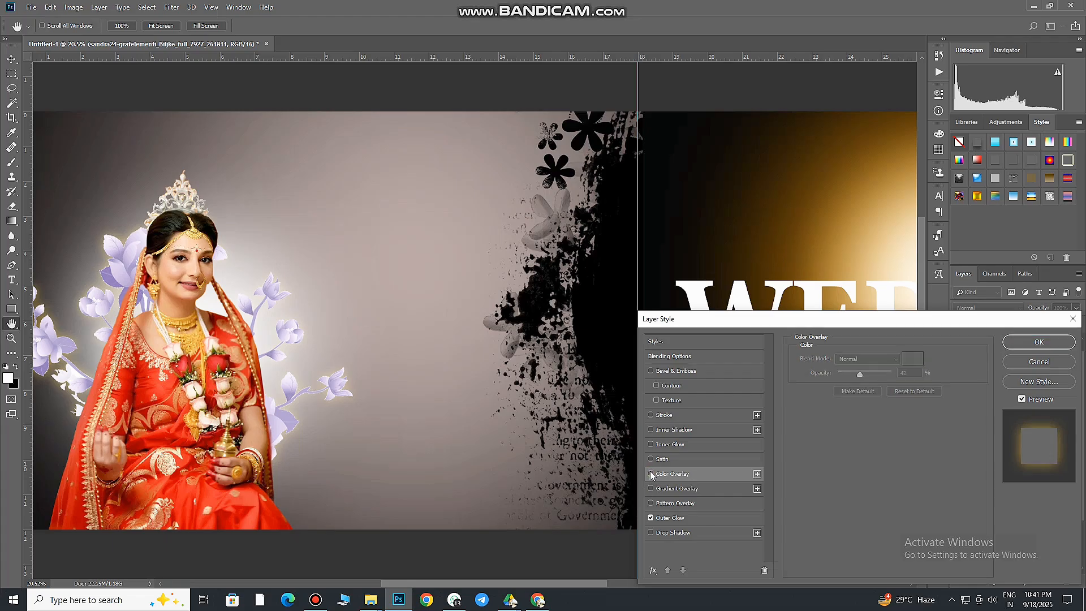
left_click(674, 517)
left_click_drag(856, 371, 923, 370)
left_click_drag(874, 370, 871, 370)
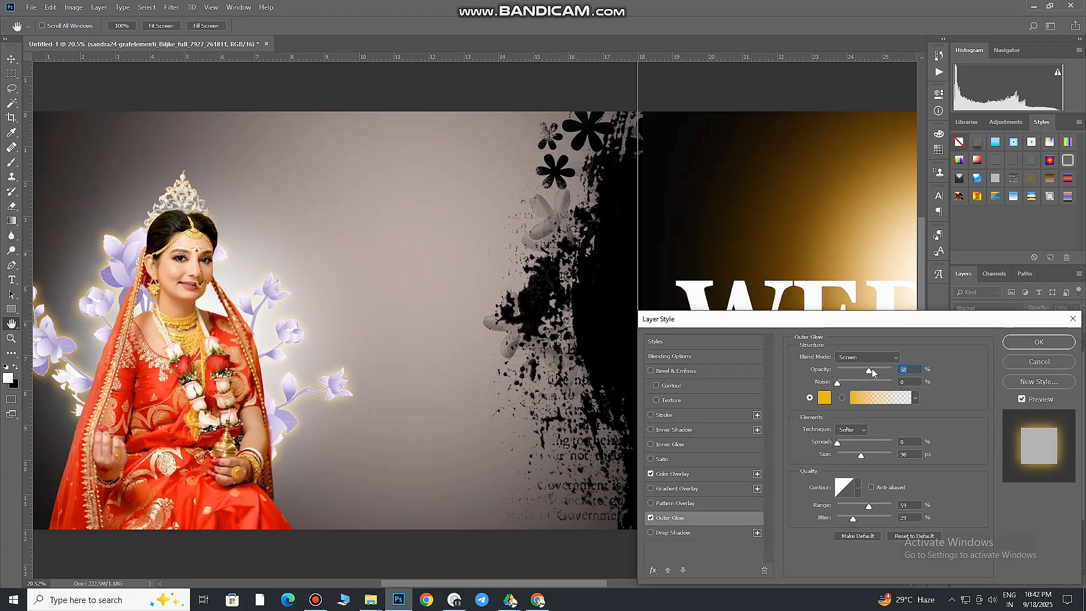
left_click(1038, 342)
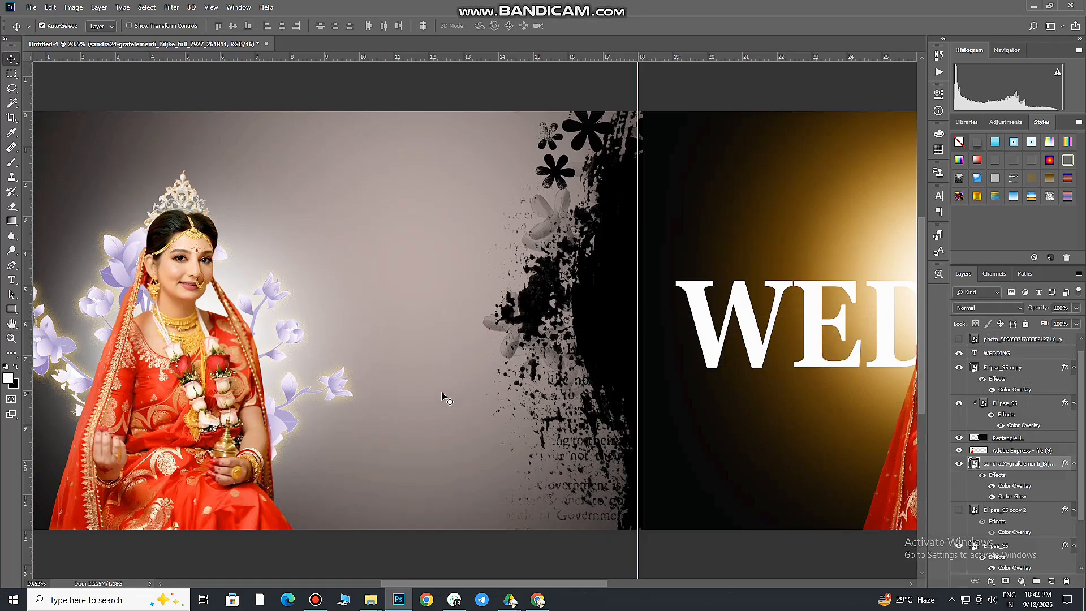
key("v")
scroll(442, 396, "down", 2, "alt")
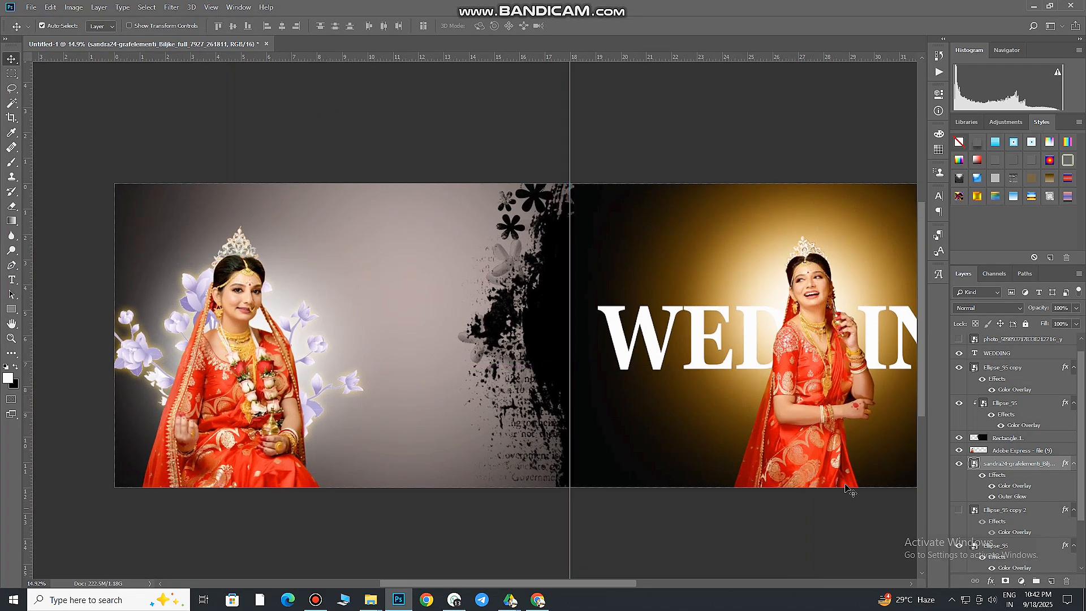
Try placing the pink magnolia flower image on the left page beside the seated bride, and delete it
left_click(271, 548)
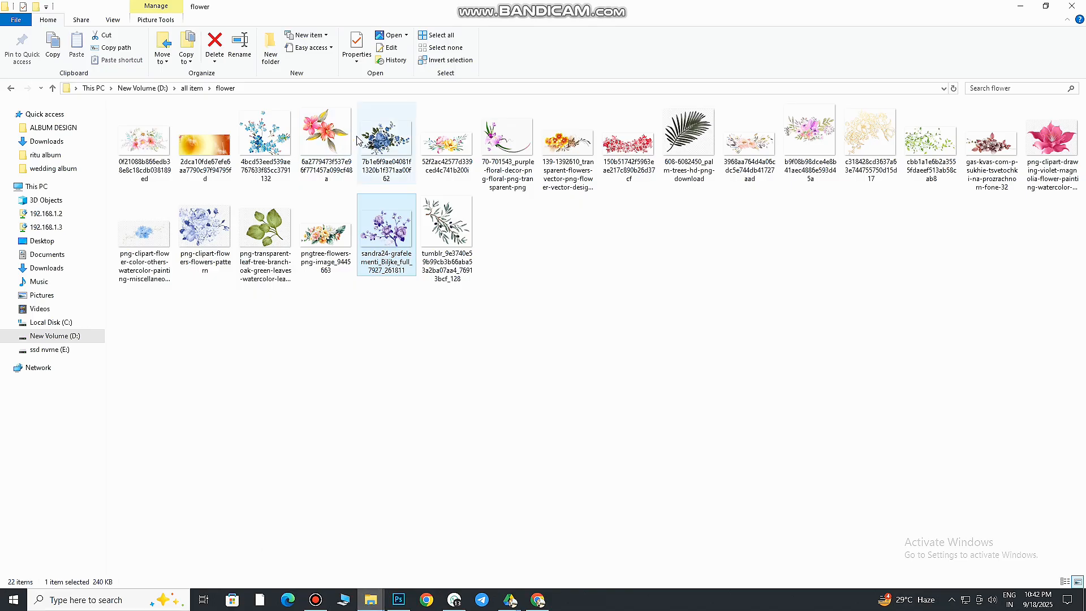
left_click_drag(1051, 142, 429, 309)
left_click(396, 26)
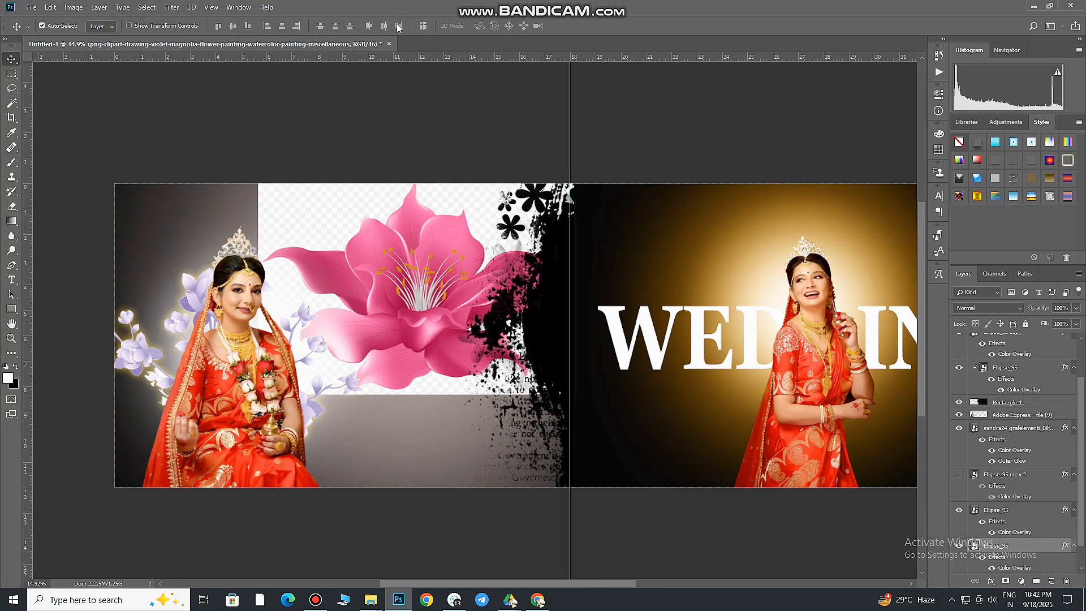
key("Delete")
Place the green flower-petals image from the background assets folder over the left page's upper corner, behind the seated bride
left_click(372, 600)
left_click(52, 88)
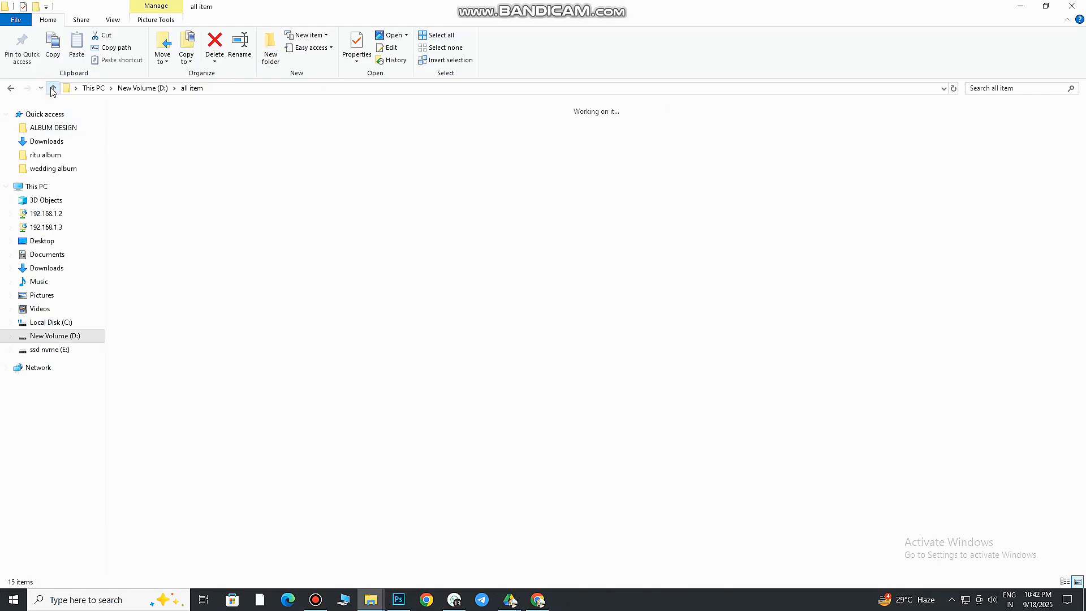
double_click(328, 139)
left_click_drag(794, 490, 362, 391)
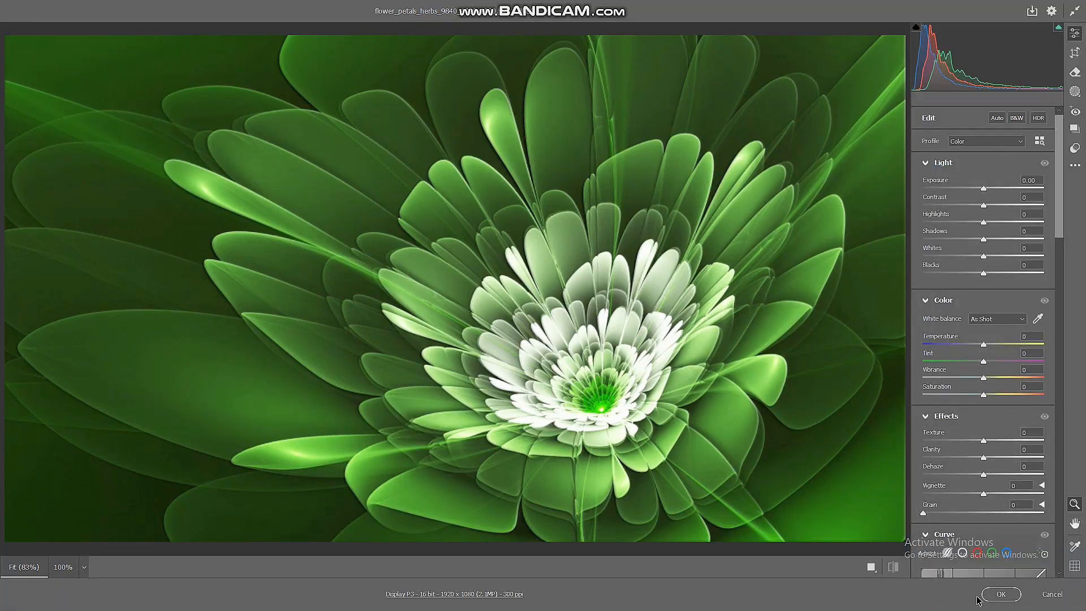
left_click(991, 594)
left_click_drag(585, 335, 363, 341)
left_click_drag(454, 349, 237, 330)
left_click_drag(431, 386, 559, 502)
left_click_drag(449, 399, 395, 371)
left_click_drag(346, 325, 375, 332)
left_click(395, 25)
Blend the flower-petals image with Luminosity at 70% opacity, masking it with a soft brush to leave a faded flower in the page corner
left_click(988, 308)
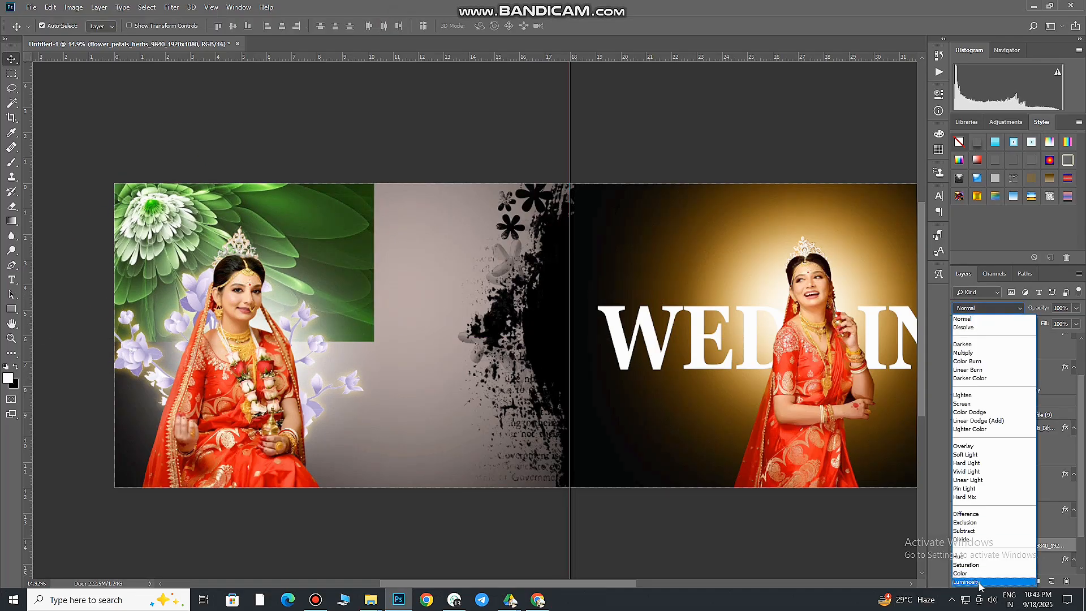
left_click(1001, 588)
left_click(1005, 582, "alt")
key("b")
left_click_drag(169, 229, 170, 218)
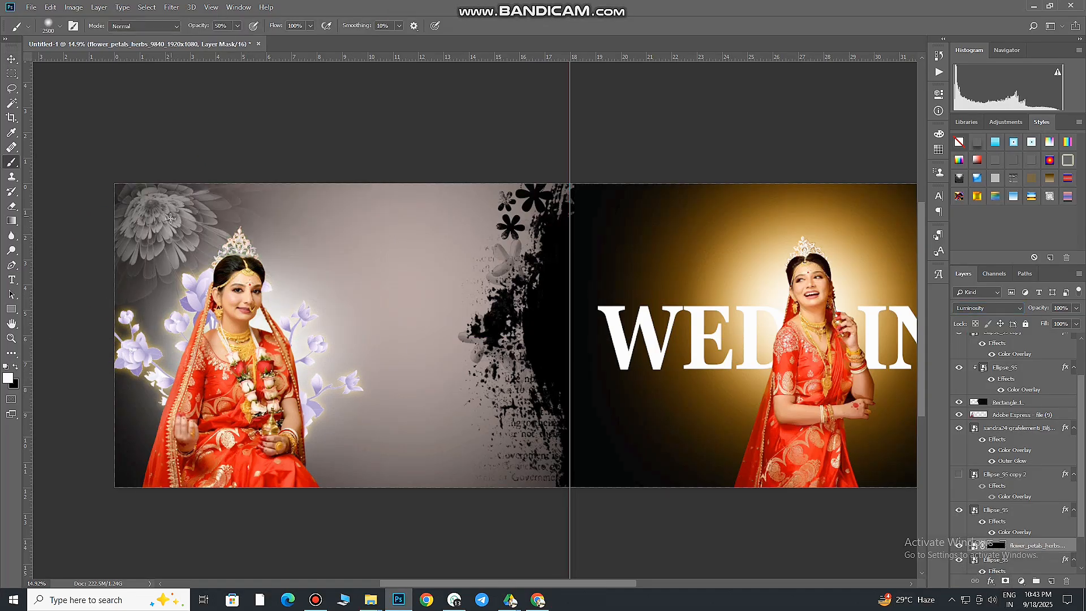
left_click(196, 230)
left_click_drag(1070, 319, 1057, 319)
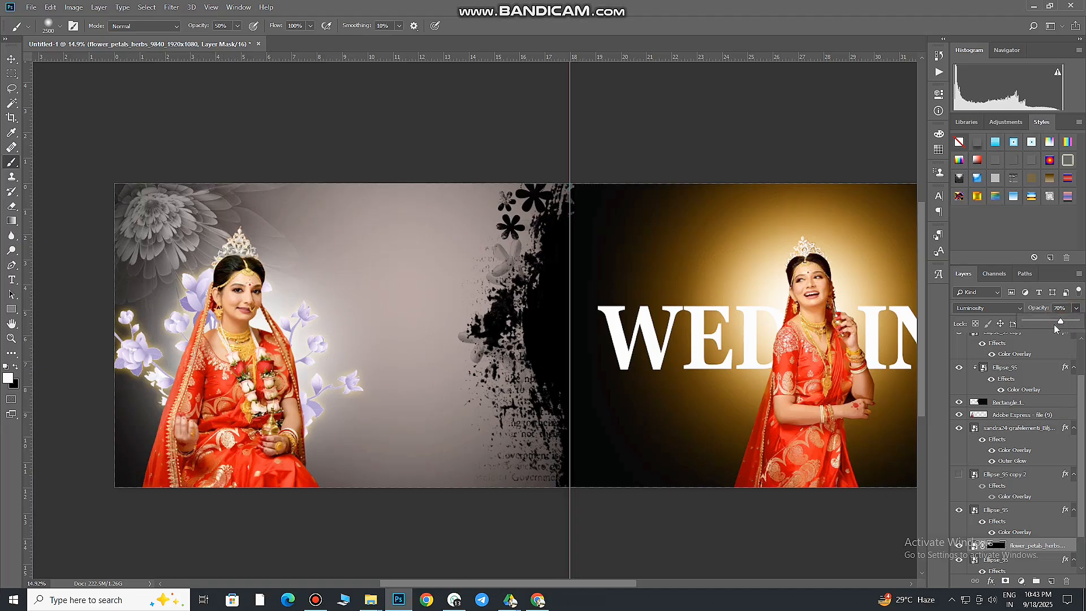
key("v")
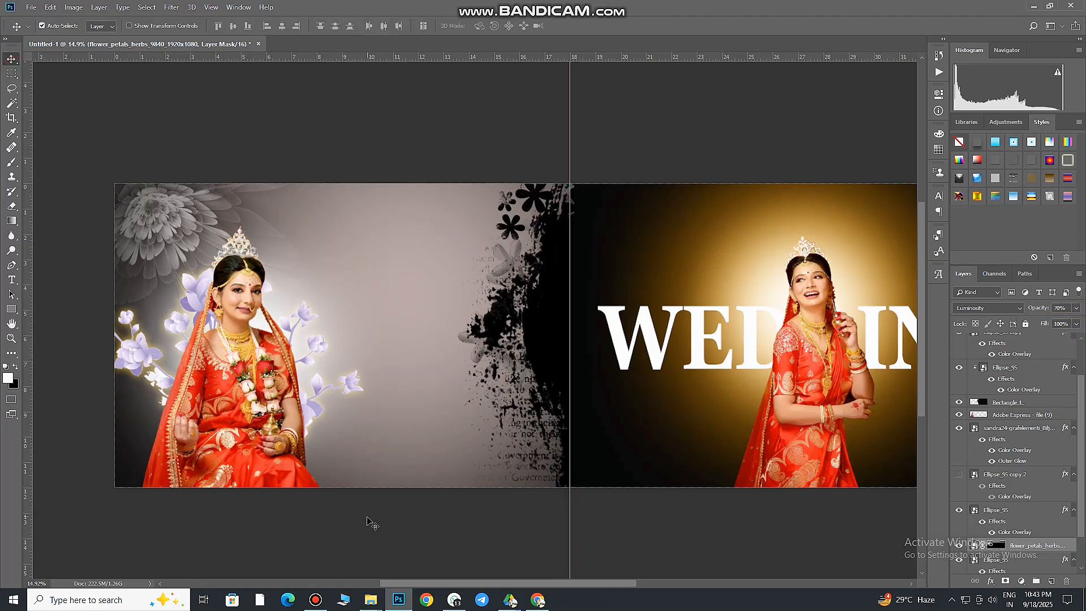
Add the white title text "Bridal" in Georgia Bold beside the seated bride, near the left page's lower edge
scroll(461, 461, "up", 3)
left_click_drag(471, 466, 458, 379)
left_click(12, 280)
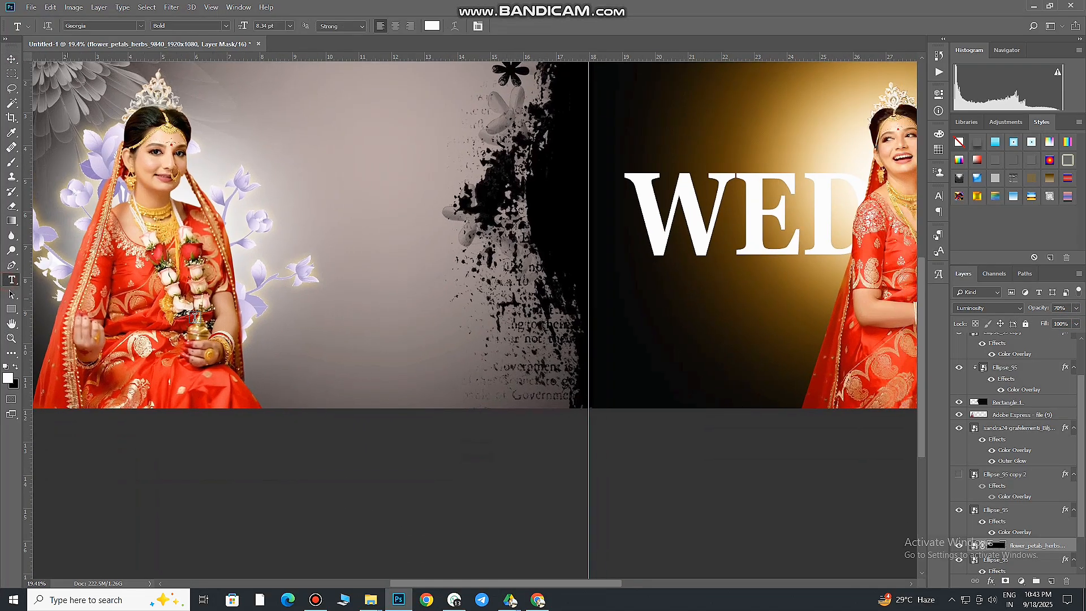
left_click(312, 354)
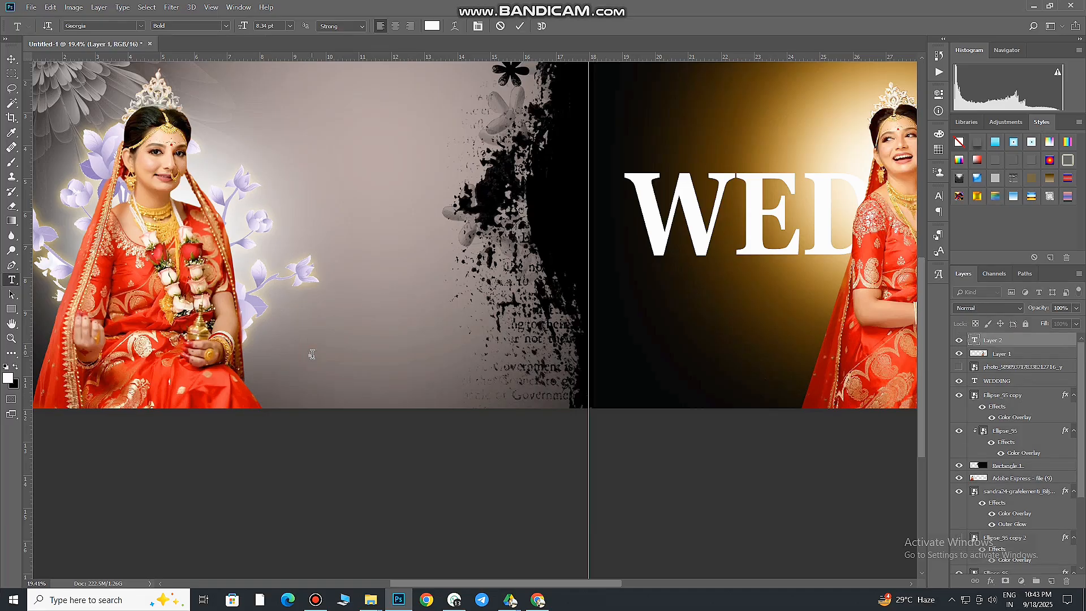
type("Bridal")
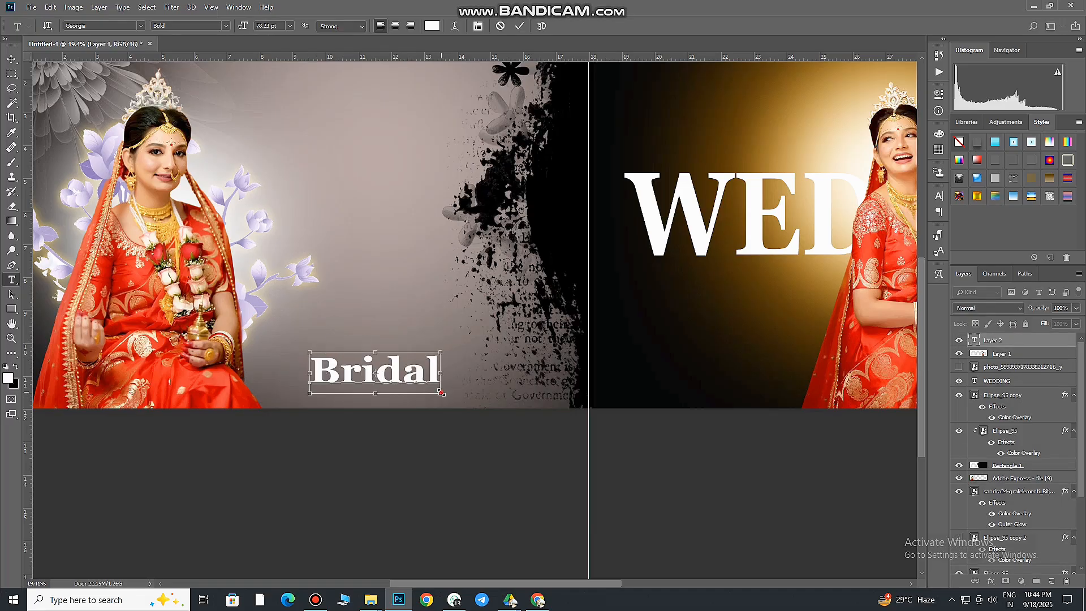
left_click_drag(441, 392, 388, 378)
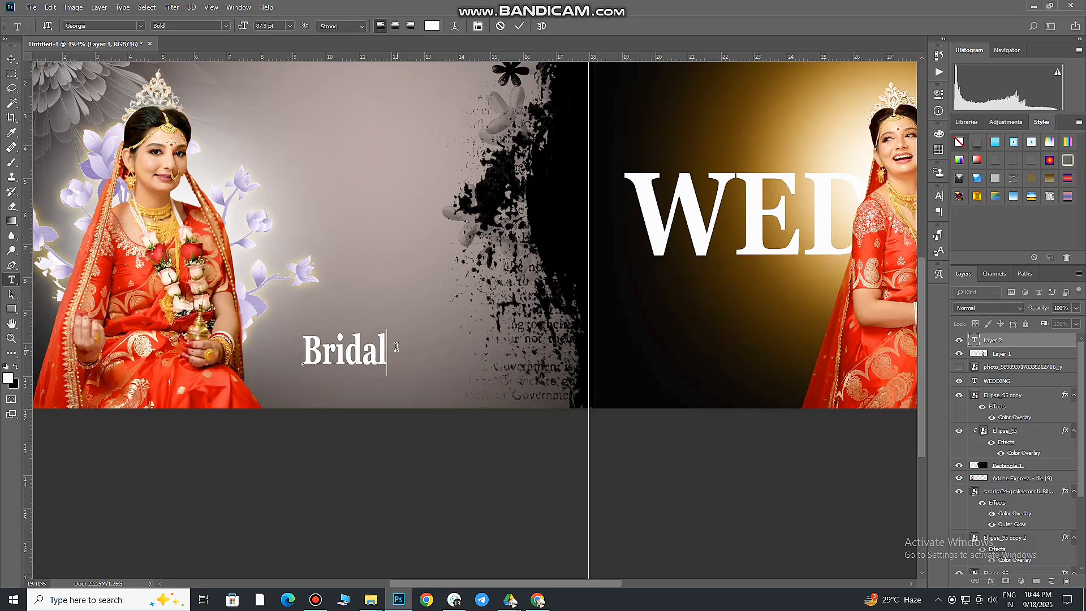
Place the small three-line text graphic Text (10) from the text assets folder beneath the Bridal title, scaled down
left_click(370, 599)
left_click(283, 544)
left_click(192, 88)
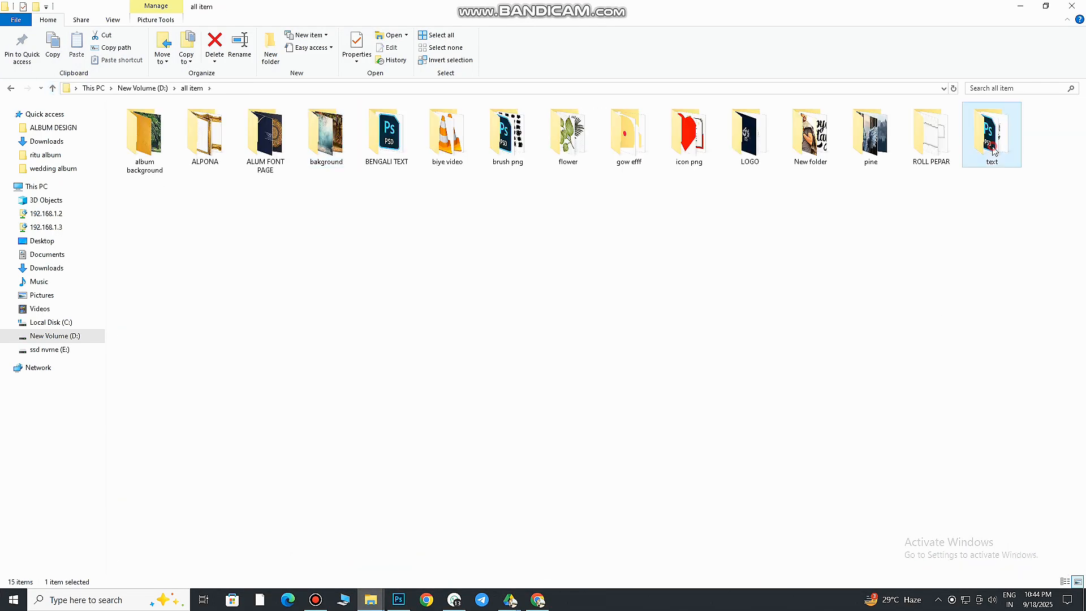
double_click(990, 136)
left_click_drag(795, 151, 504, 351)
left_click_drag(798, 255, 581, 241)
left_click_drag(563, 234, 466, 381)
left_click(394, 28)
Move the Bridal title slightly down and sideways so it sits directly above the small text lines
left_click_drag(358, 345, 351, 355)
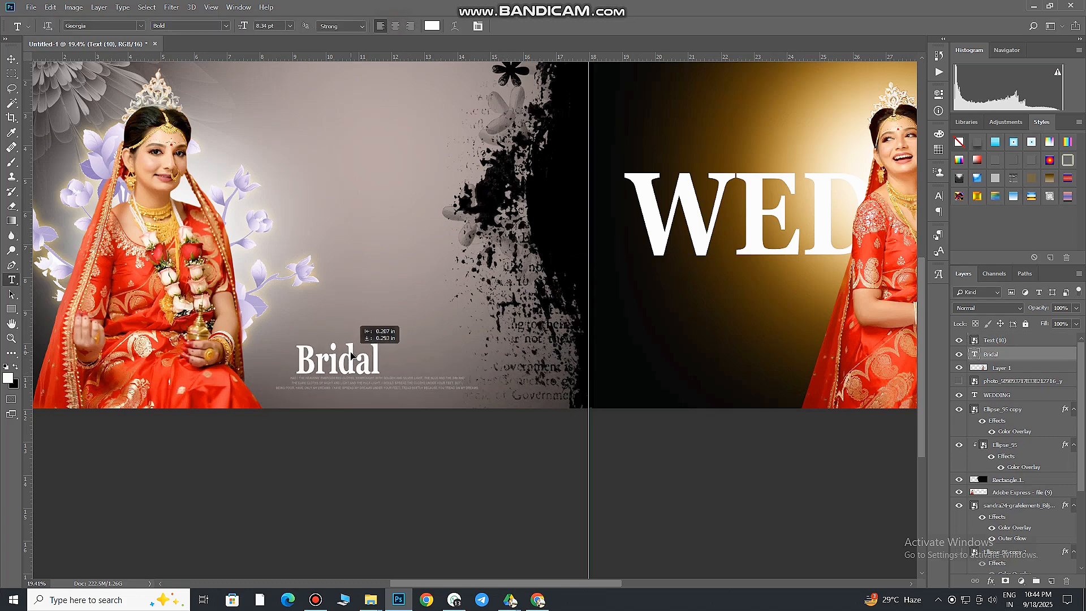
left_click(12, 58)
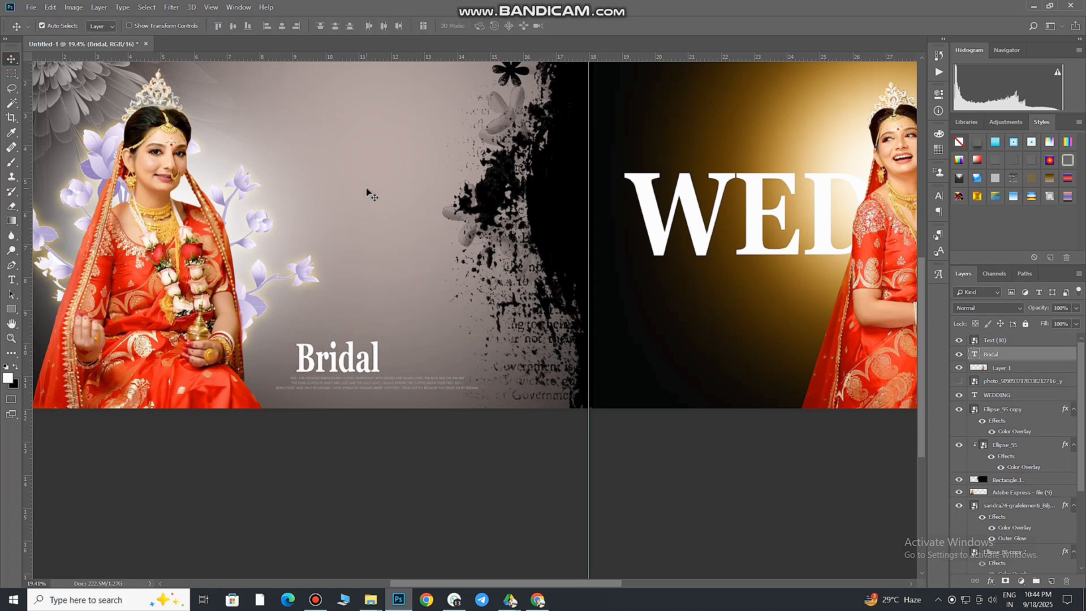
scroll(376, 177, "down", 4)
Place another yellow glow image behind the black brush edge near the spread's centre, scaled to about 235%
mouse_move(340, 265)
left_mouse_down()
mouse_move(383, 269)
mouse_move(348, 276)
left_mouse_up()
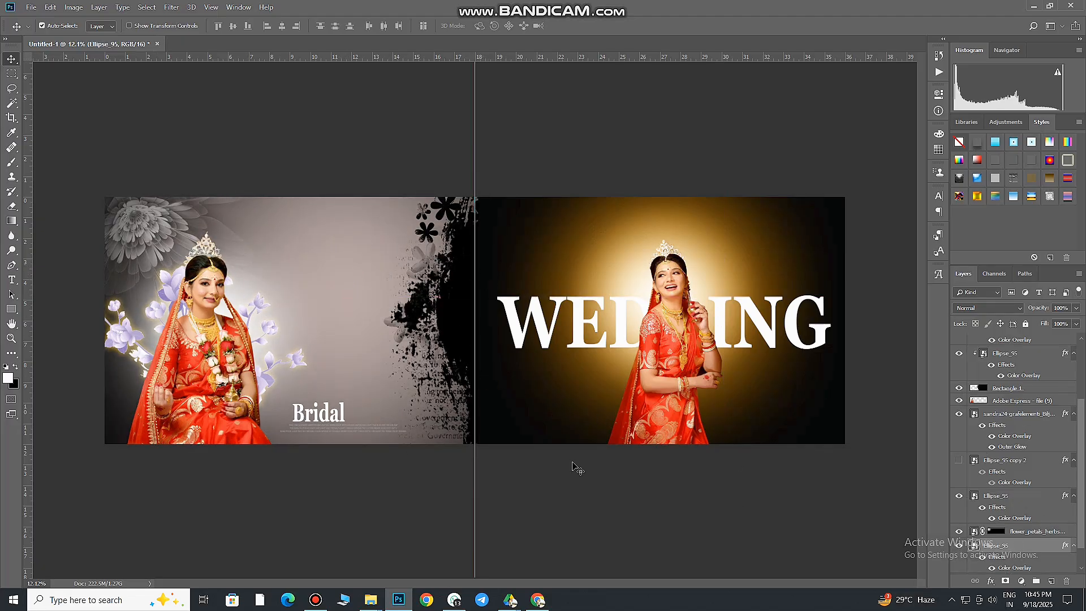
left_click(1012, 388)
left_click(376, 333)
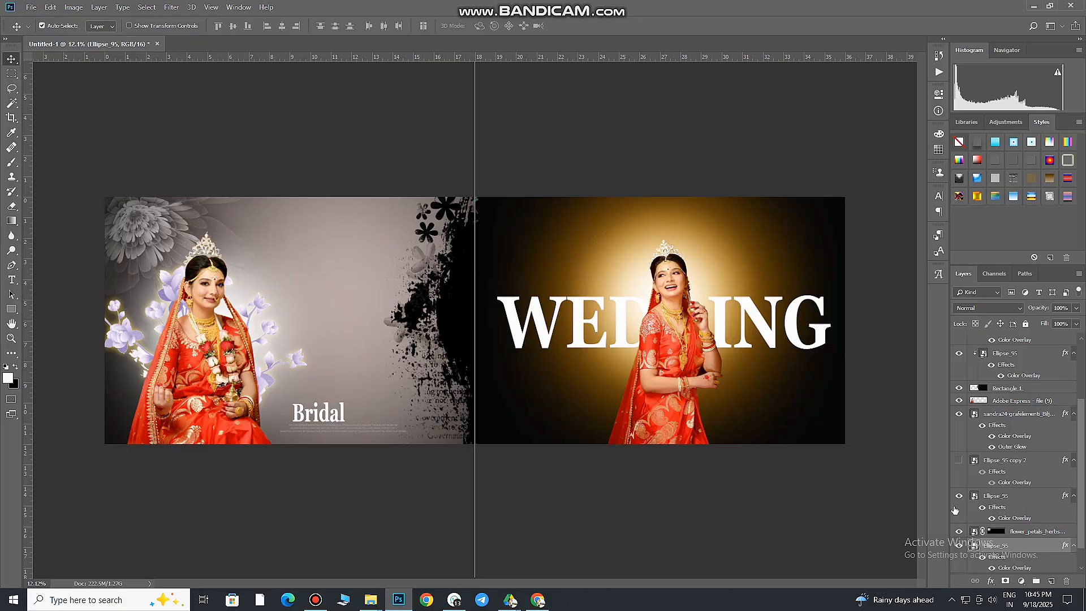
left_click(378, 603)
left_click_drag(266, 136, 532, 402)
left_click_drag(590, 435, 742, 580)
left_click_drag(574, 346, 620, 346)
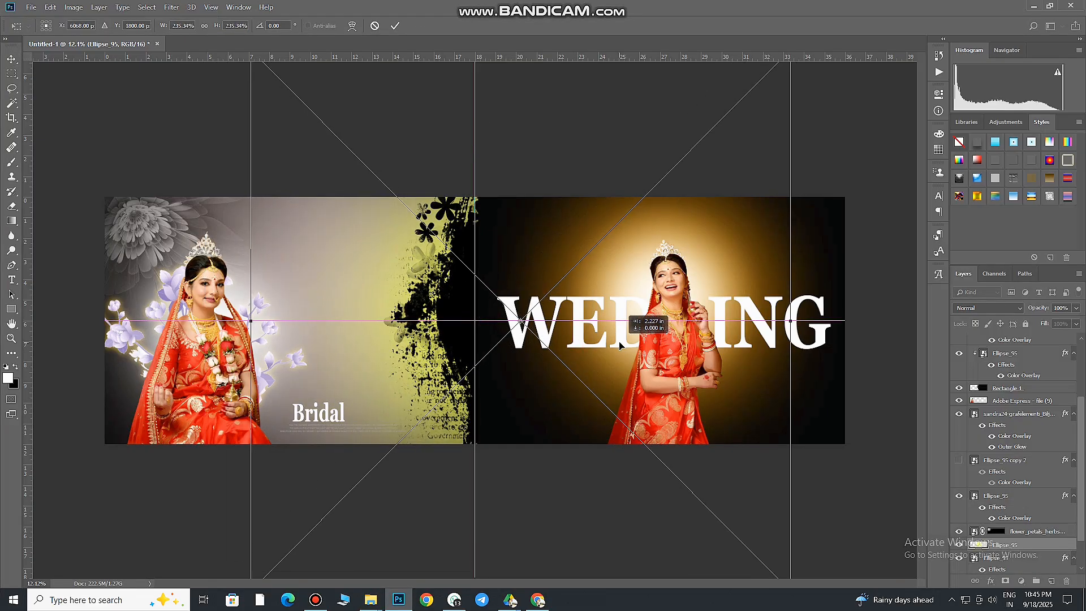
key("Return")
Give the new glow a white Color Overlay and adjust its placement behind the black brush edge
double_click(1067, 550)
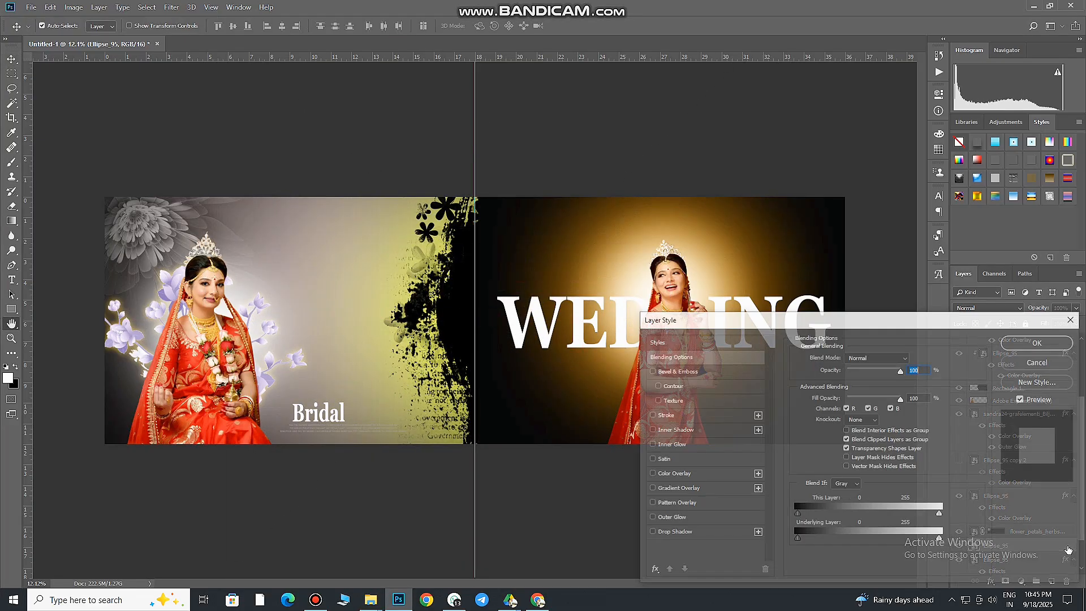
left_click(1039, 342)
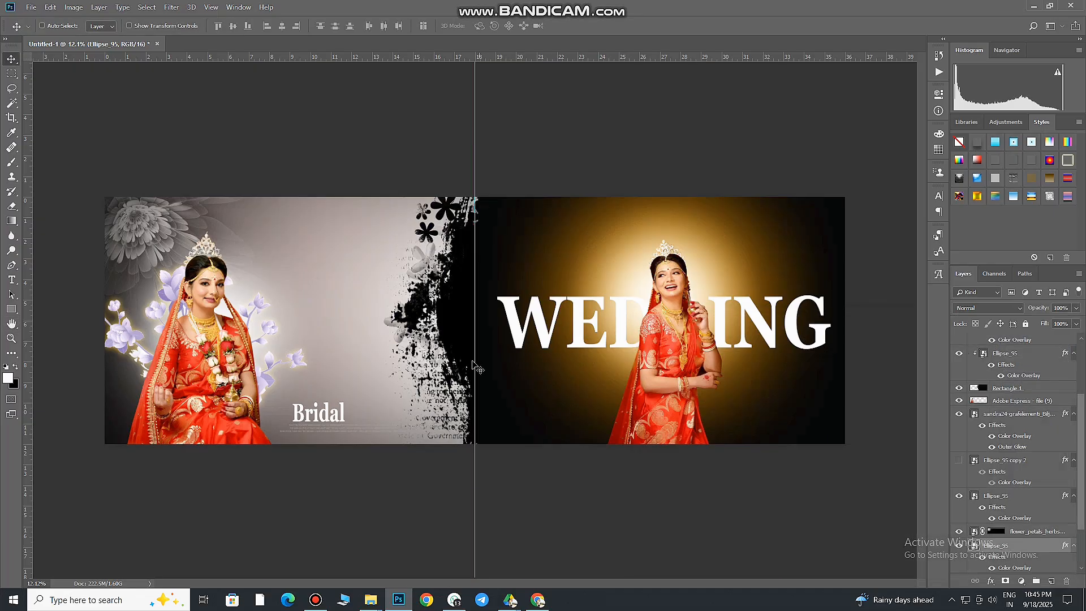
left_click_drag(440, 277, 446, 321)
left_click_drag(724, 407, 844, 414)
left_click_drag(676, 412, 600, 422)
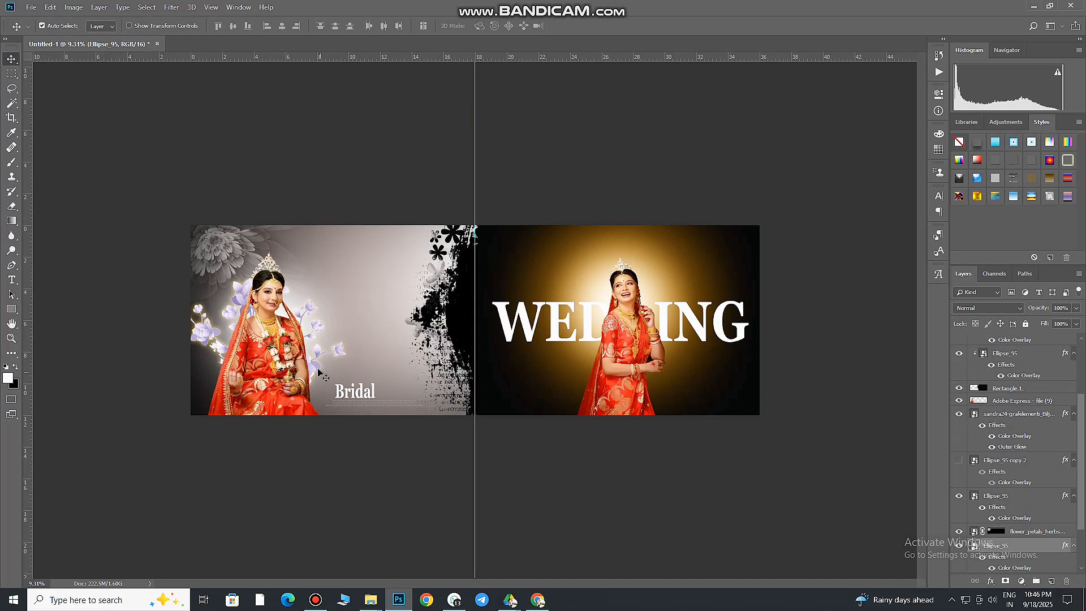
left_click(318, 351, "ctrl")
left_click_drag(316, 354, 439, 363)
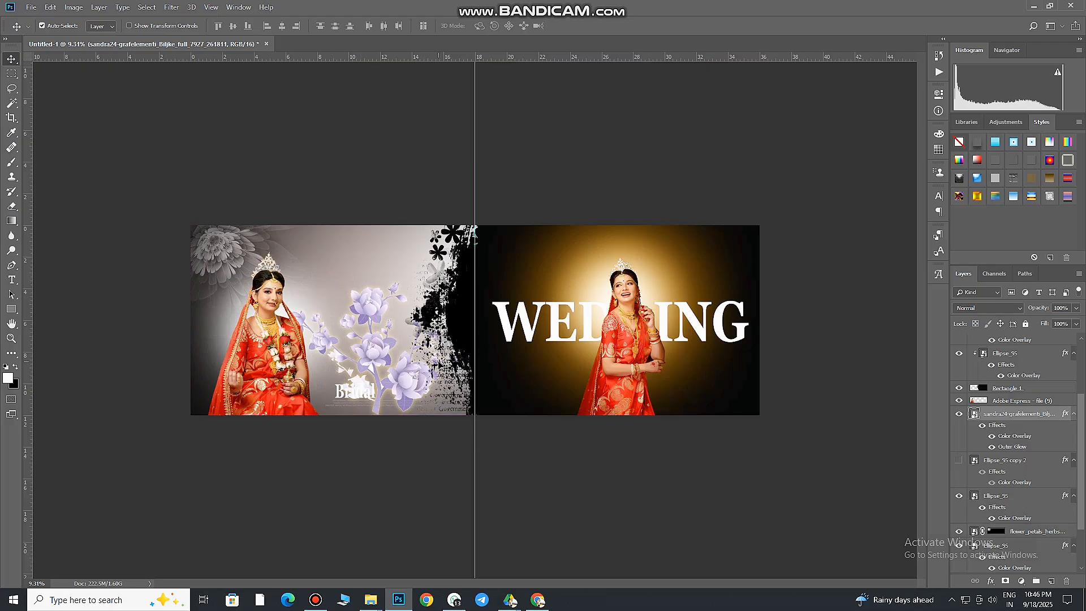
key("ctrl+z")
Duplicate the glowing purple flowers onto the right page, stacking the copy above WEDDING and behind the standing bride
left_click_drag(318, 355, 560, 365)
left_click_drag(1046, 314, 1030, 375)
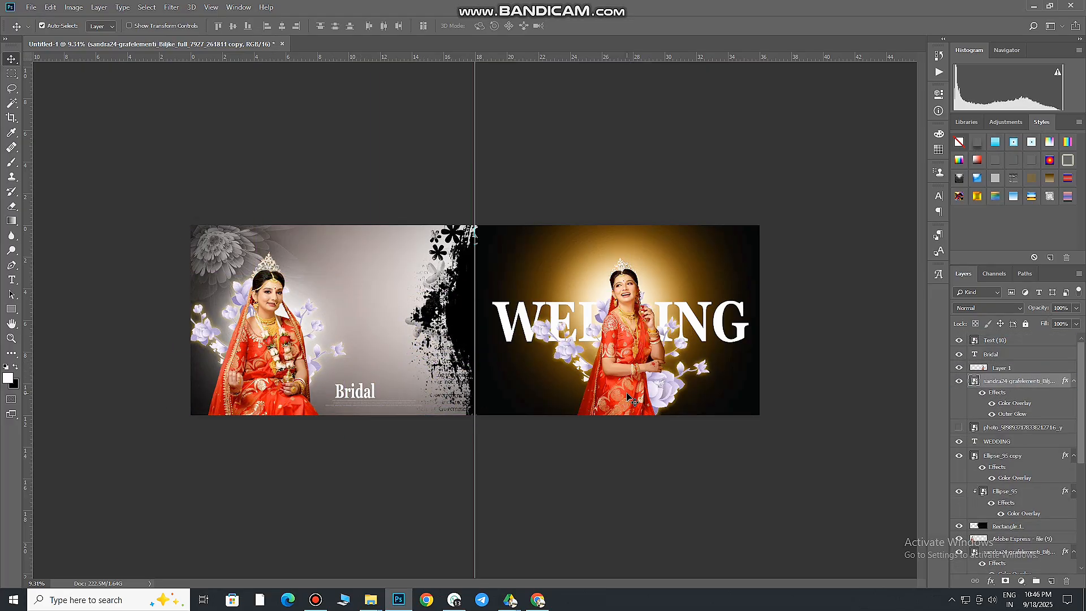
left_click_drag(659, 390, 654, 423)
Rotate the copied flowers to about 32° so they spread around the standing bride's lower half
key("ctrl+t")
left_click_drag(656, 480, 654, 475)
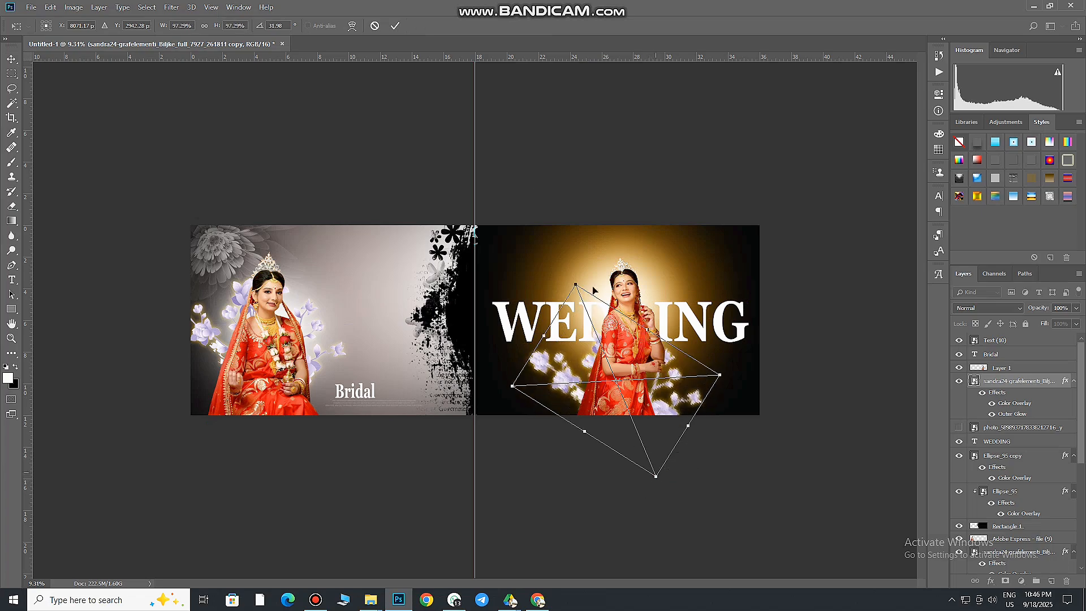
left_click(395, 27)
key("ctrl+0")
left_click_drag(702, 435, 695, 435)
Draw a small white-filled ellipse dot beside the Bridal title
left_click_drag(301, 419, 377, 310)
left_click_drag(12, 309, 54, 330)
left_click_drag(266, 319, 659, 390)
left_click(814, 179)
key("Escape")
key("v")
Duplicate the white dot into two pairs, one before the Bridal title at cap height and one after it at the baseline
scroll(272, 327, "up", 3)
left_click(1007, 381, "shift")
scroll(344, 409, "down", 5)
left_click_drag(344, 409, 299, 417)
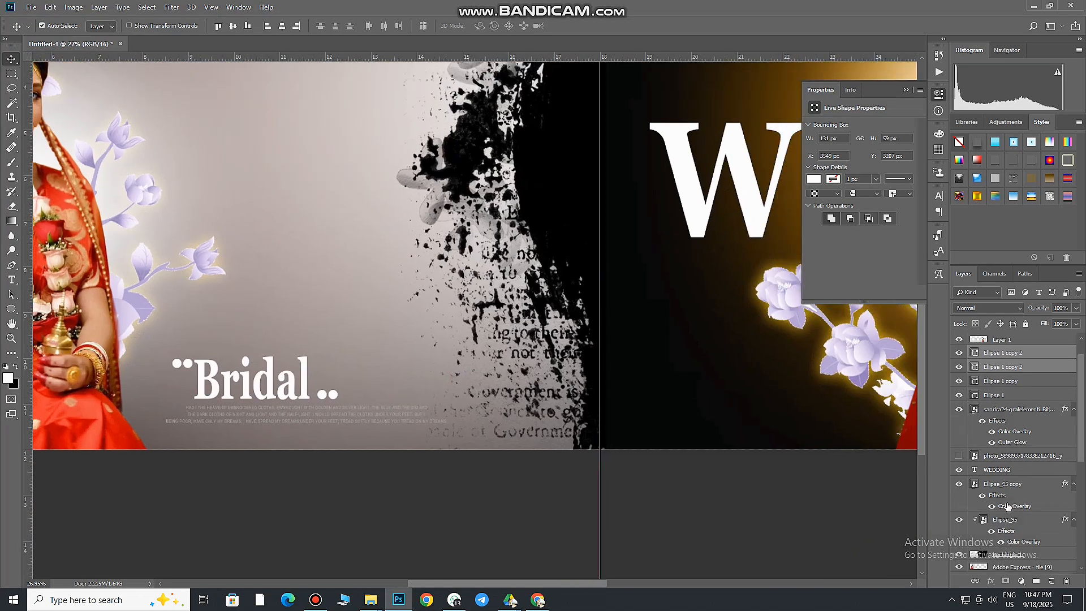
Apply a white Color Overlay at 100% opacity to the small text lines under the Bridal title
left_click(1036, 342)
double_click(1036, 342)
left_click(705, 471)
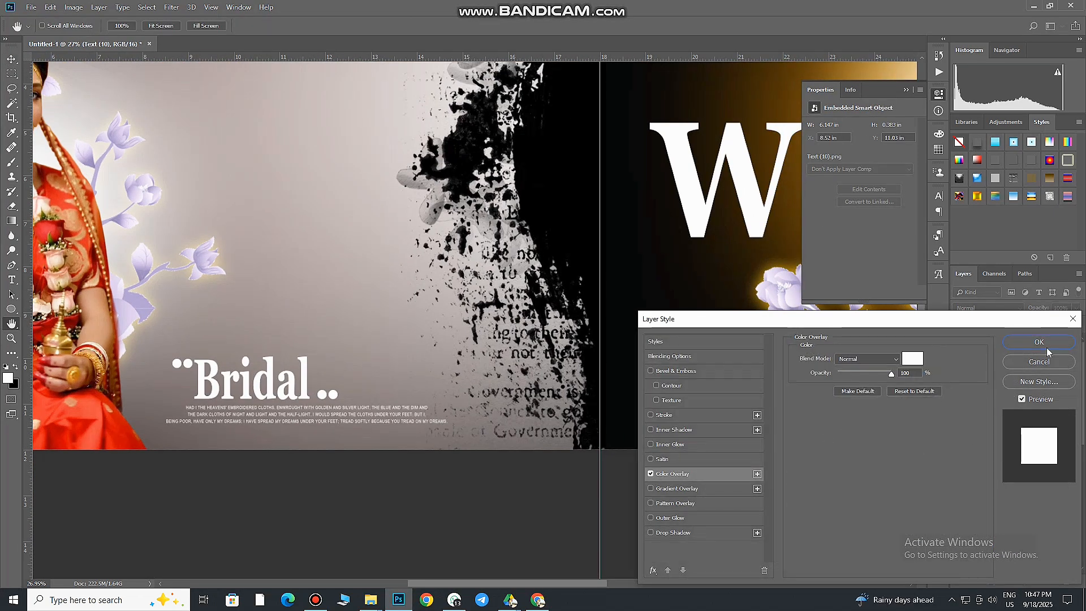
left_click(1047, 348)
Collapse the layer properties display and hide the guides to show the spread unobstructed
left_click_drag(378, 341, 373, 397)
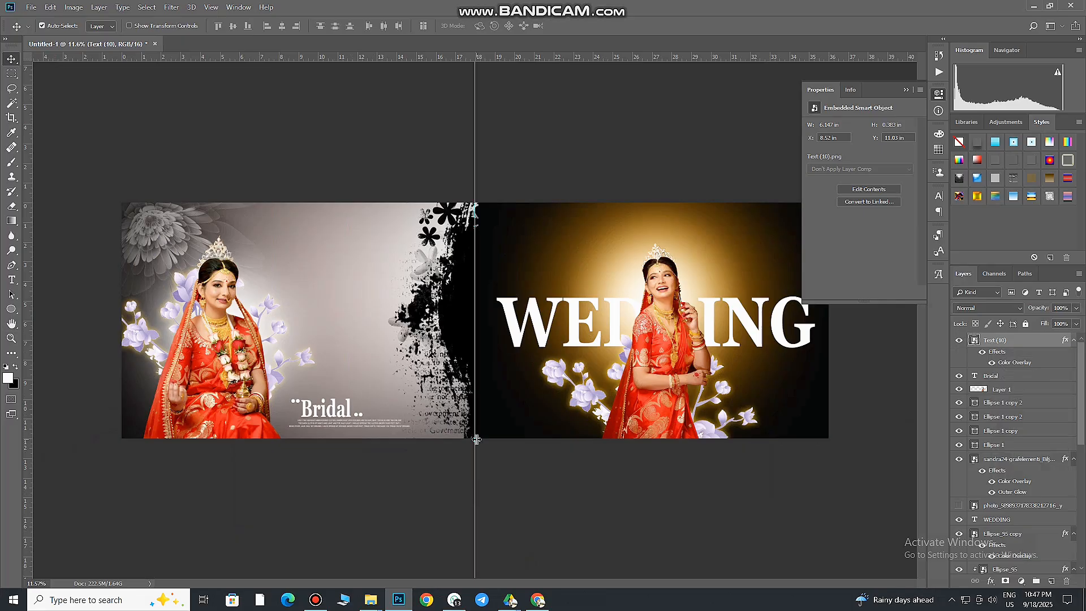
key("ctrl+minus")
key("ctrl+minus")
left_click(939, 95)
key("ctrl+plus")
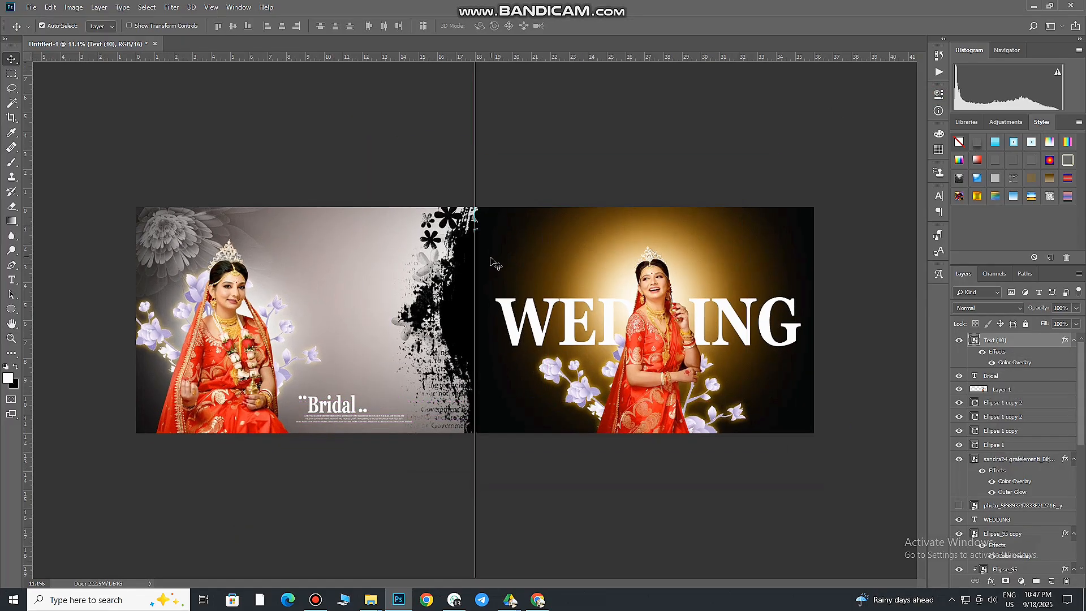
key("ctrl+h")
Try to soften the dark seam between the pages by brushing on the Rectangle 1 layer mask, and undo the stroke
scroll(521, 396, "up", 5)
left_click(479, 256)
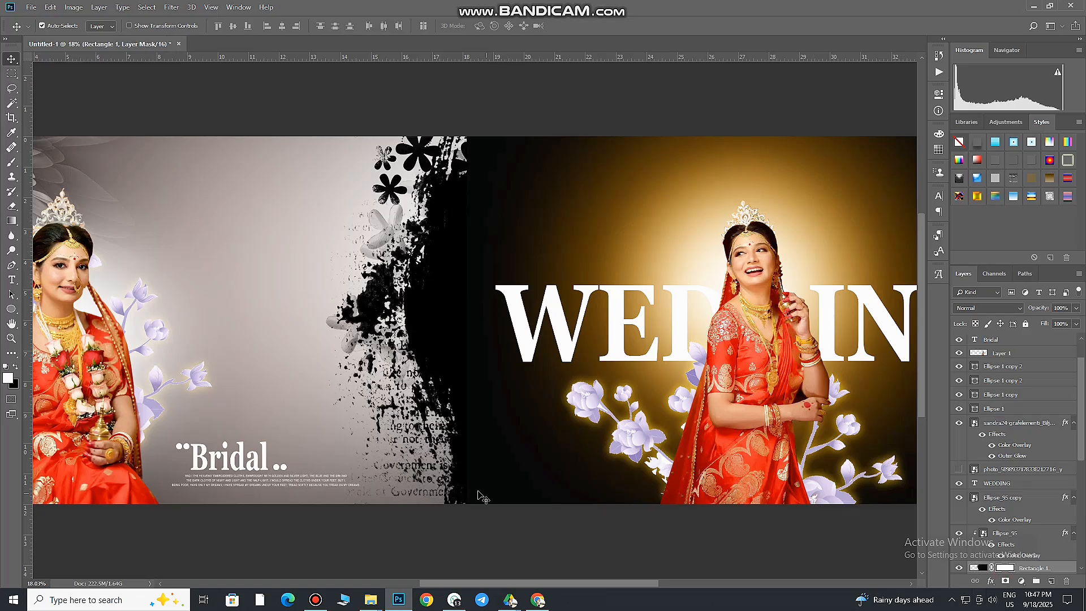
key("b")
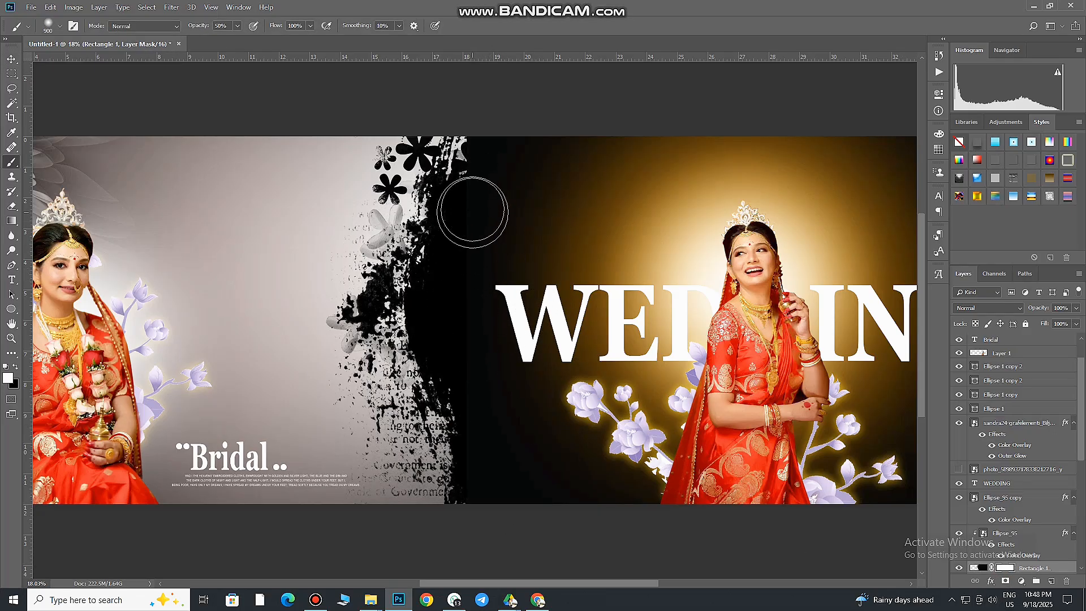
left_click_drag(472, 201, 469, 247)
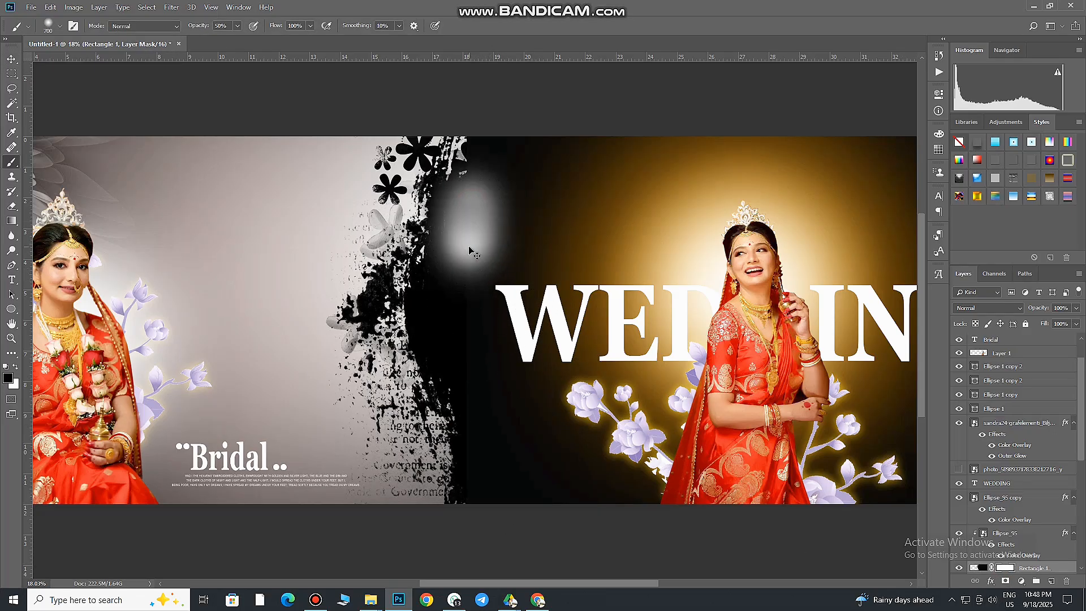
key("ctrl+z")
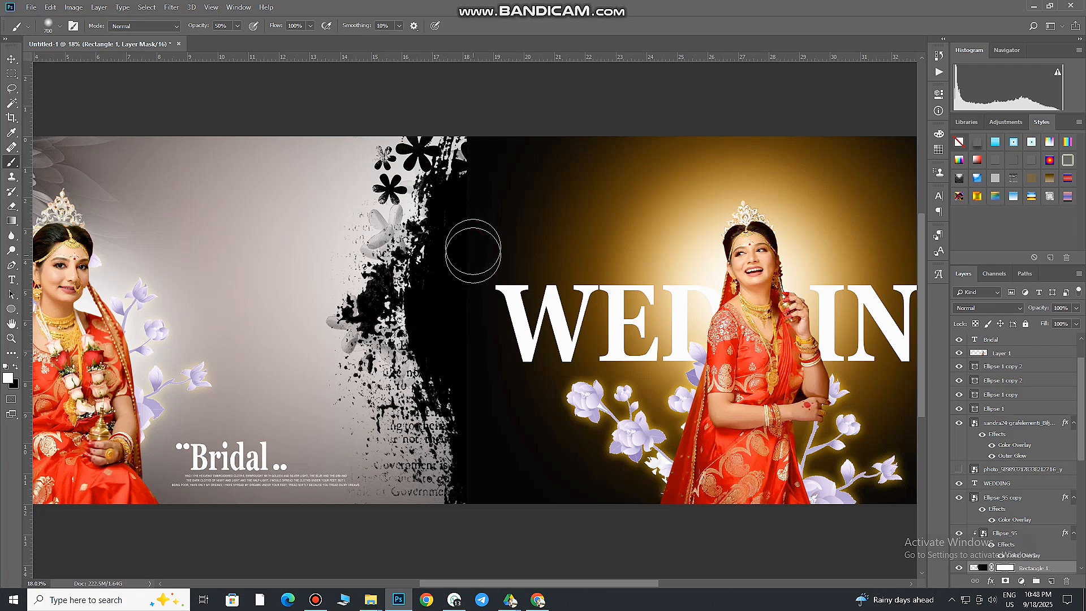
key("v")
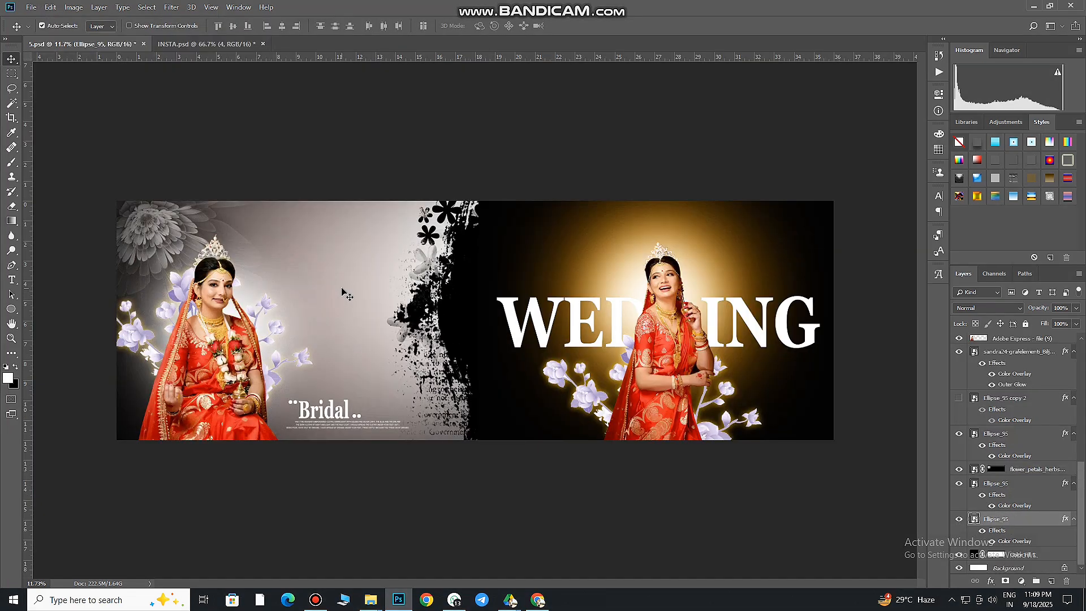
Place the smiling bride's portrait photo on the left page behind the seated bride, scaled to about 404%, and select its layer
left_click(371, 599)
left_click(371, 600)
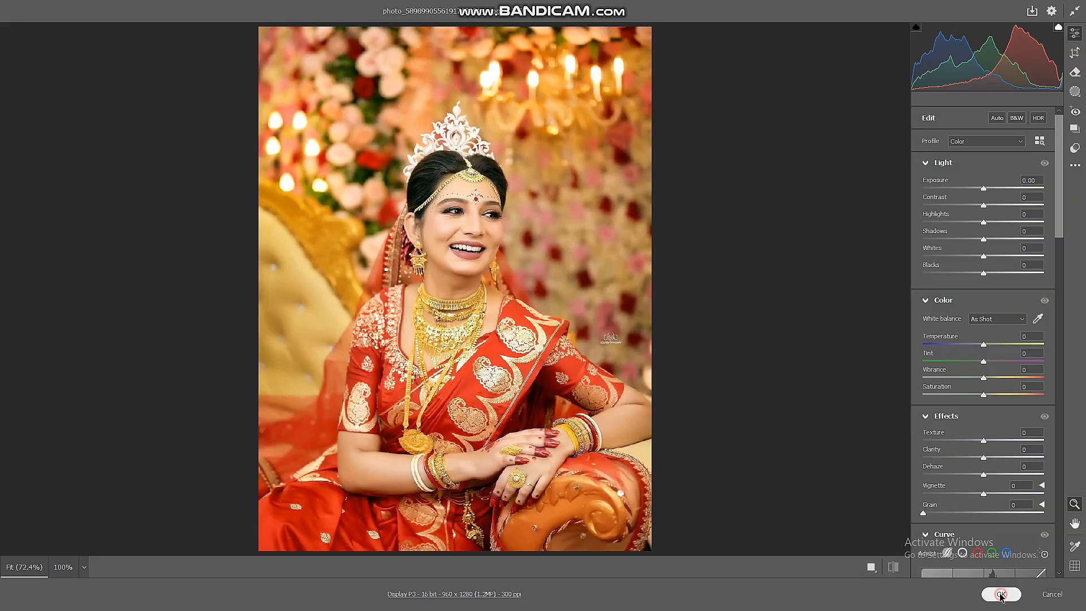
left_click(1000, 595)
left_click_drag(506, 364, 601, 502)
left_click_drag(532, 398, 255, 385)
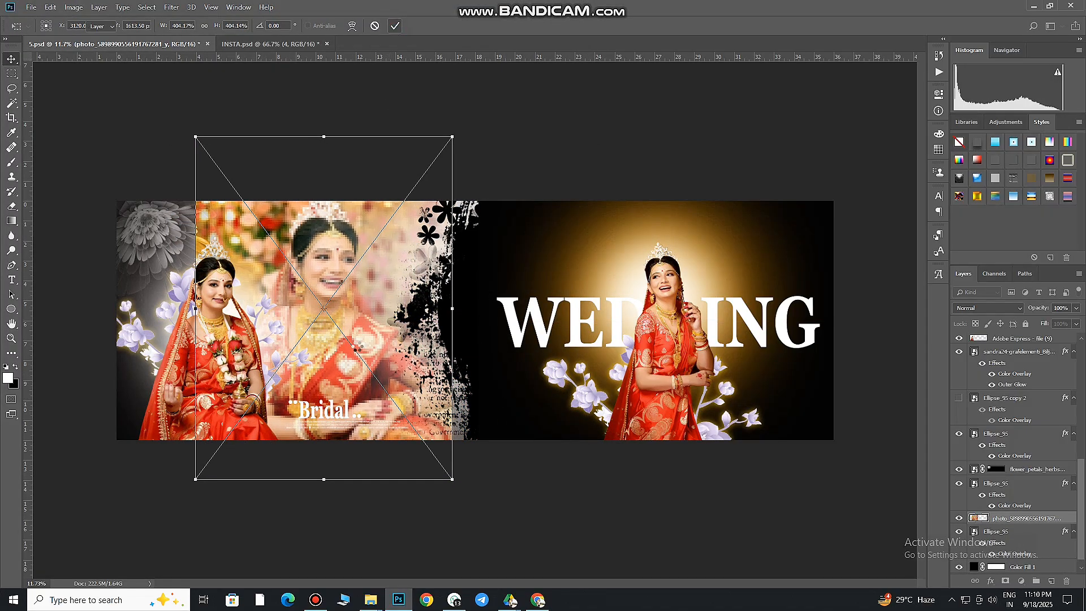
key("Return")
left_click_drag(253, 240, 254, 244)
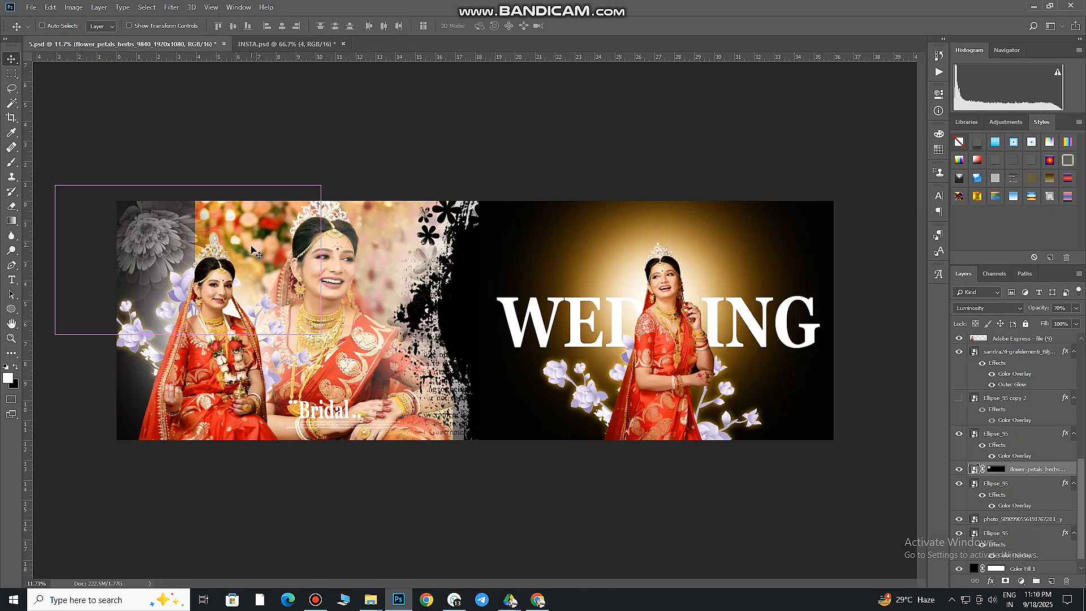
left_click(1000, 534)
left_click(1001, 519)
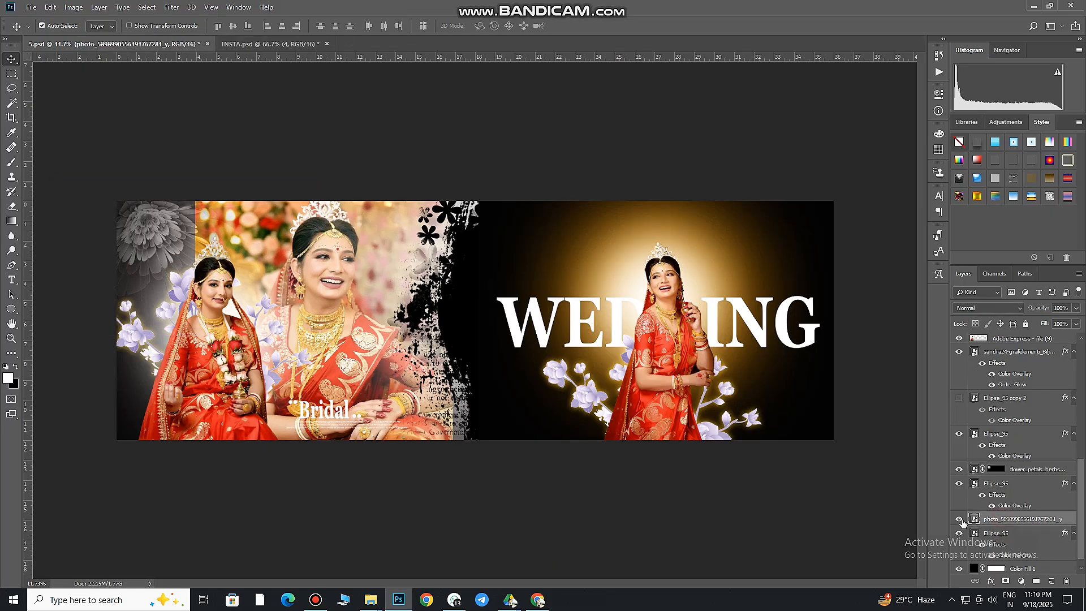
Set the smiling bride portrait layer's blend mode to Luminosity so it takes on the grey tones of the left page
left_click(958, 519)
left_click(959, 519)
left_click(988, 309)
left_click(1018, 581)
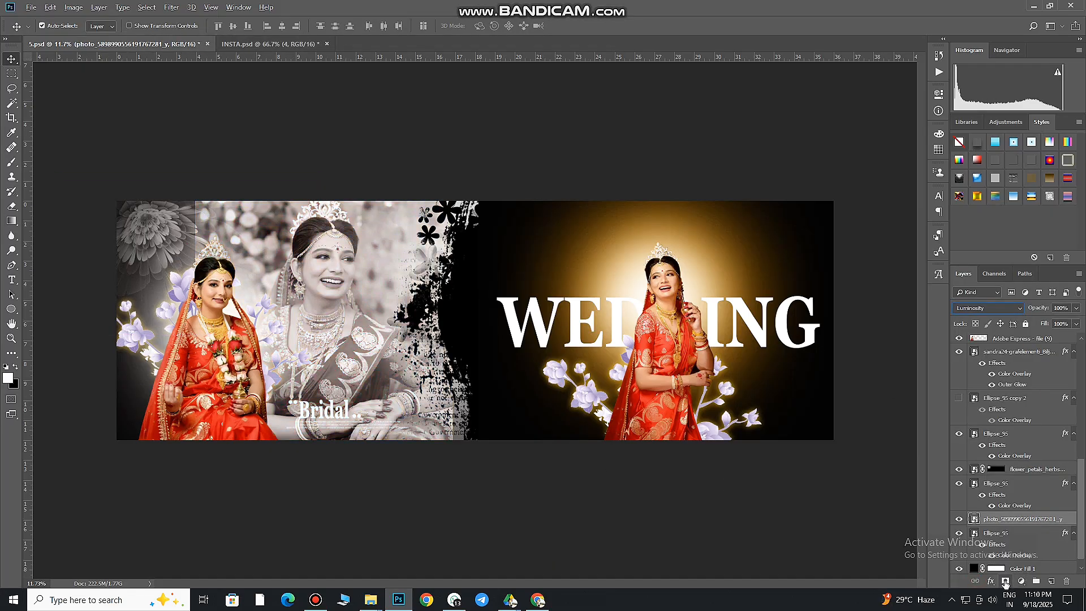
Add a black layer mask to the smiling bride's portrait and brush her face and upper body back in with soft edges
left_click(1005, 582)
key("b")
left_click_drag(339, 266, 318, 284)
key("v")
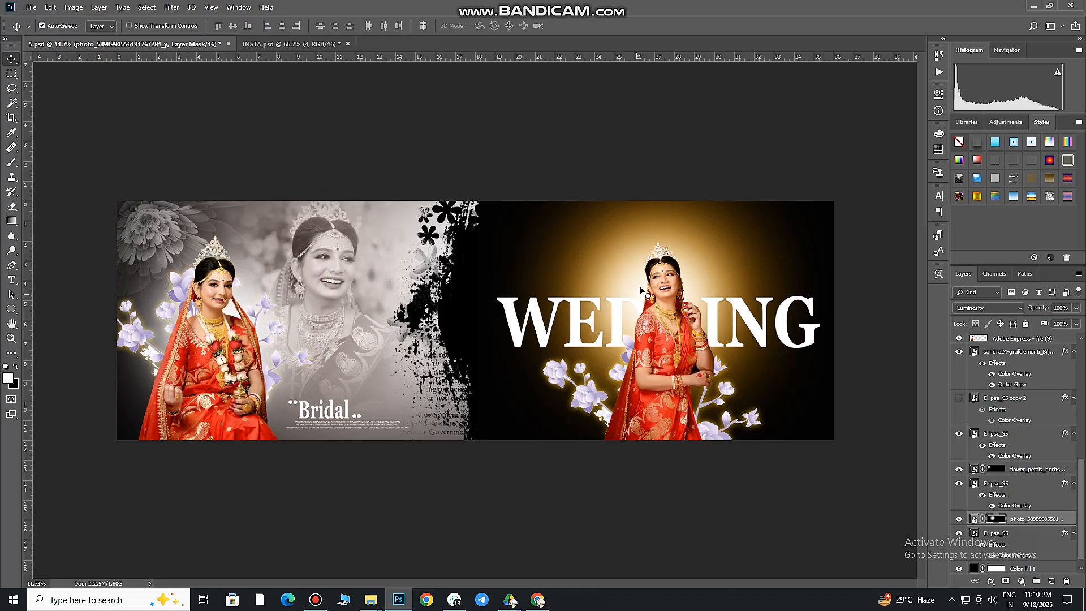
Select the orange glow ellipse behind the standing bride and enlarge it until it fills most of the right page
left_click(728, 245)
left_click(959, 341)
left_click(958, 341)
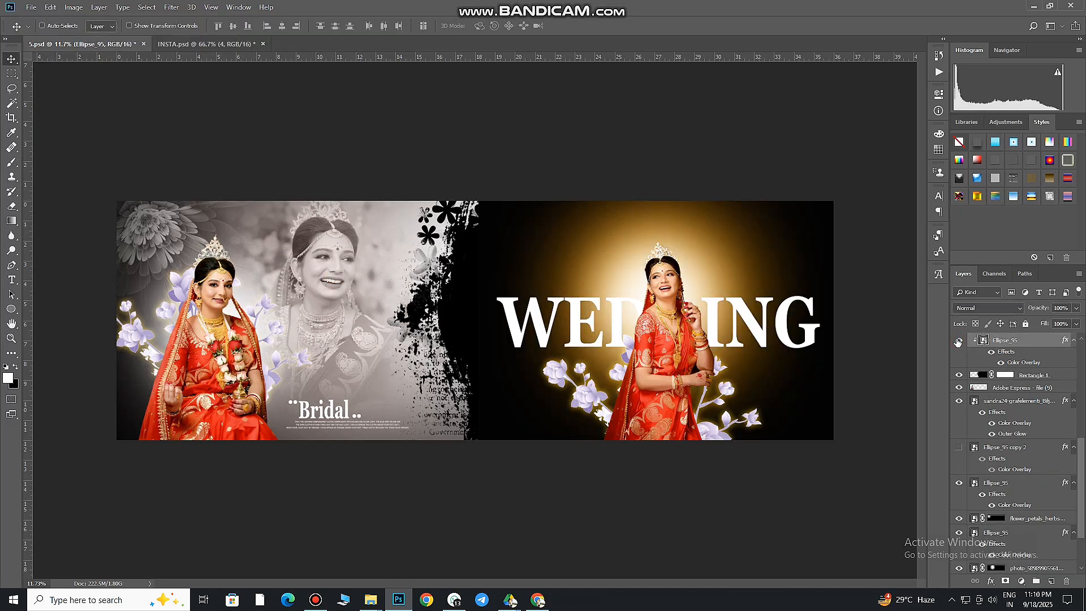
key("ctrl+t")
left_click_drag(836, 478, 956, 551)
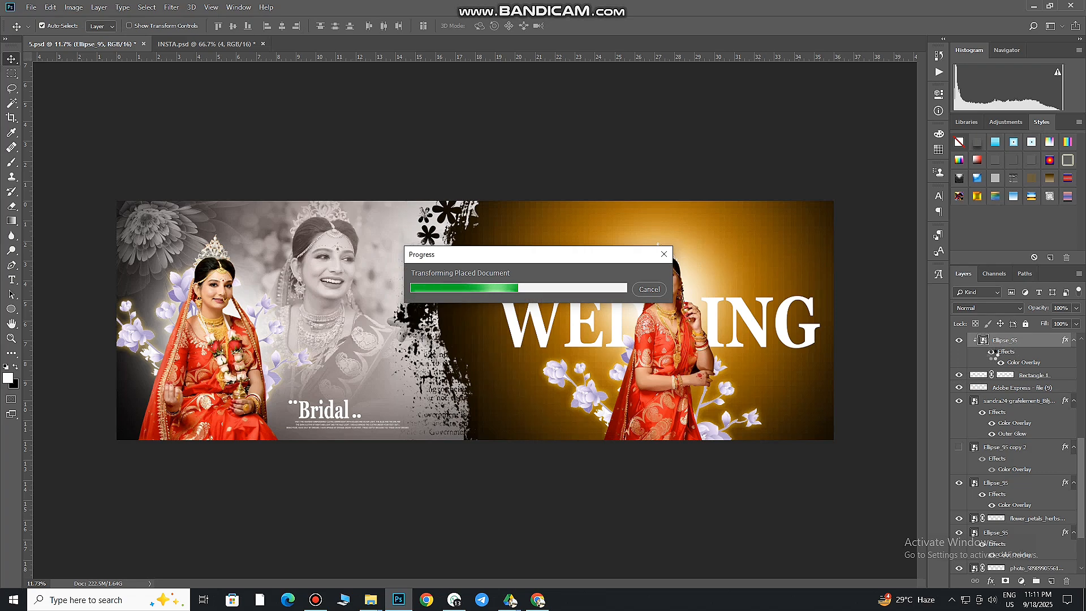
Release the orange glow ellipse from its clipping mask and clip it to the Rectangle 1 layer again
right_click(1037, 347)
left_click(934, 356)
right_click(1017, 345)
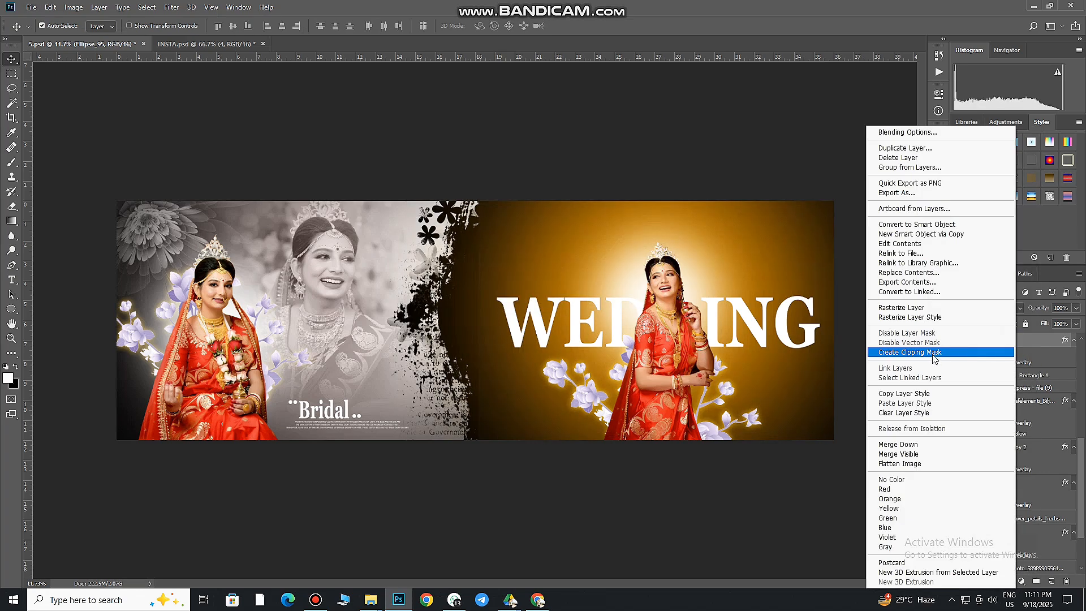
left_click(934, 358)
Change the right-page glow ellipse's Color Overlay to a red sampled from the standing bride's sari
scroll(489, 353, "down", 5)
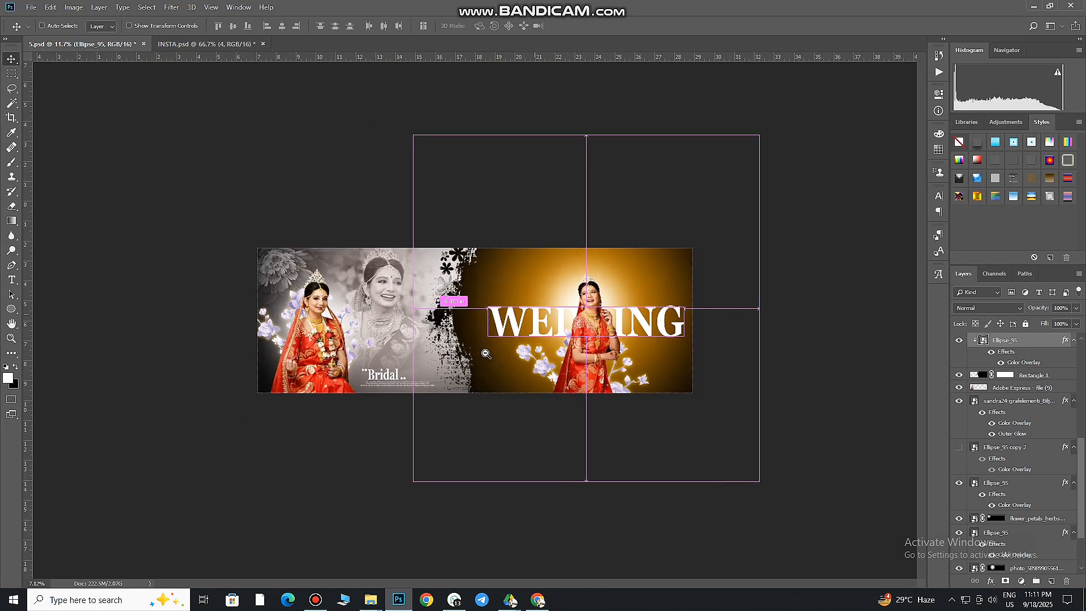
scroll(488, 354, "up", 2)
double_click(1024, 340)
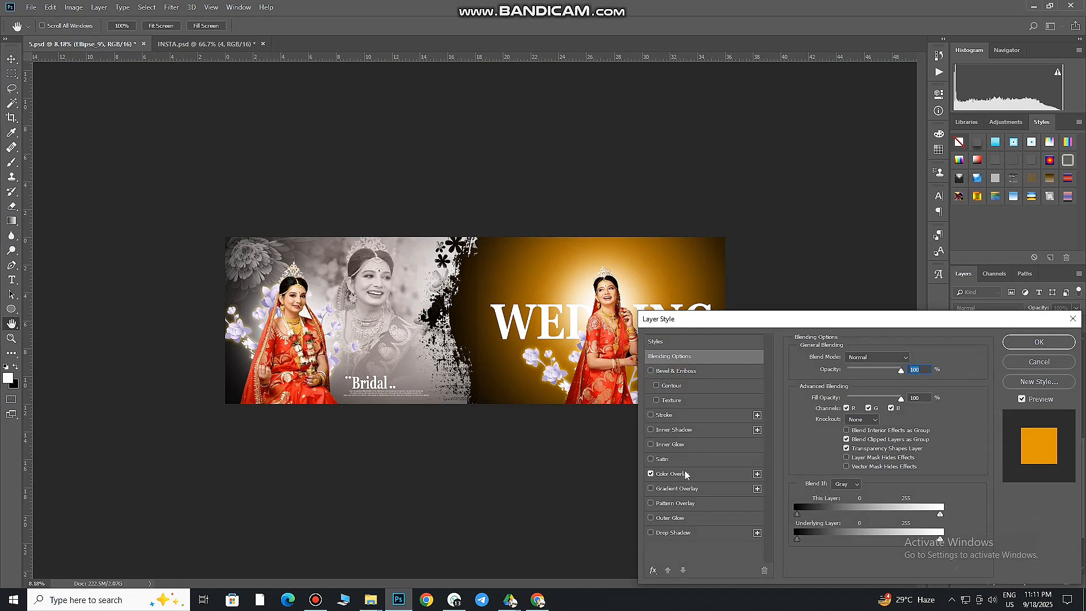
left_click(673, 473)
left_click(912, 357)
left_click(316, 242)
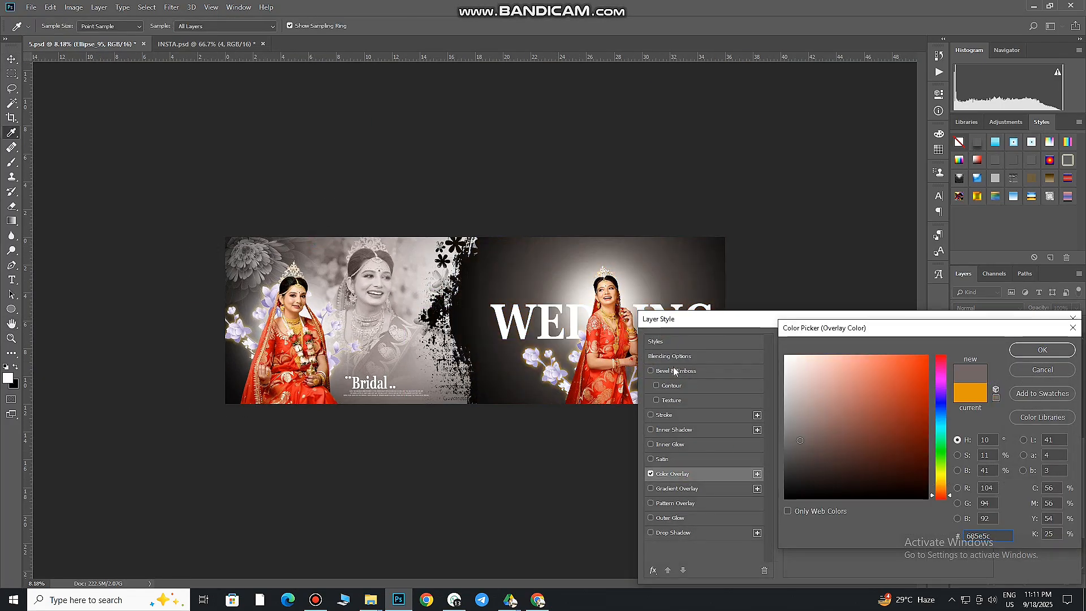
left_click(591, 374)
left_click(1042, 350)
left_click(1017, 342)
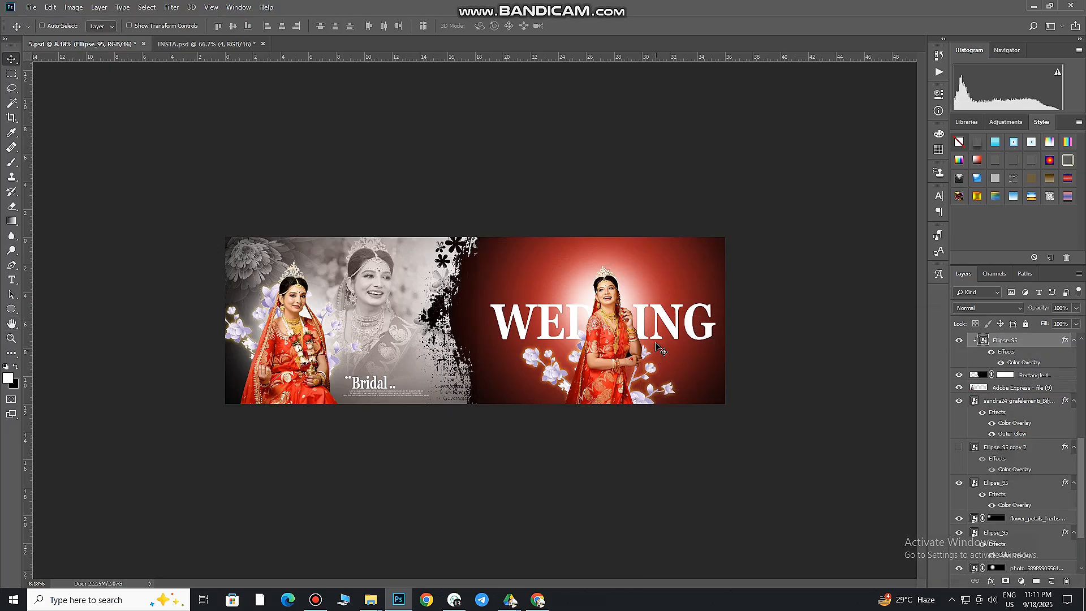
Move the WEDDING title slightly higher on the right page, keeping its horizontal position behind the standing bride
scroll(681, 362, "up", 2)
left_click_drag(738, 305, 737, 291)
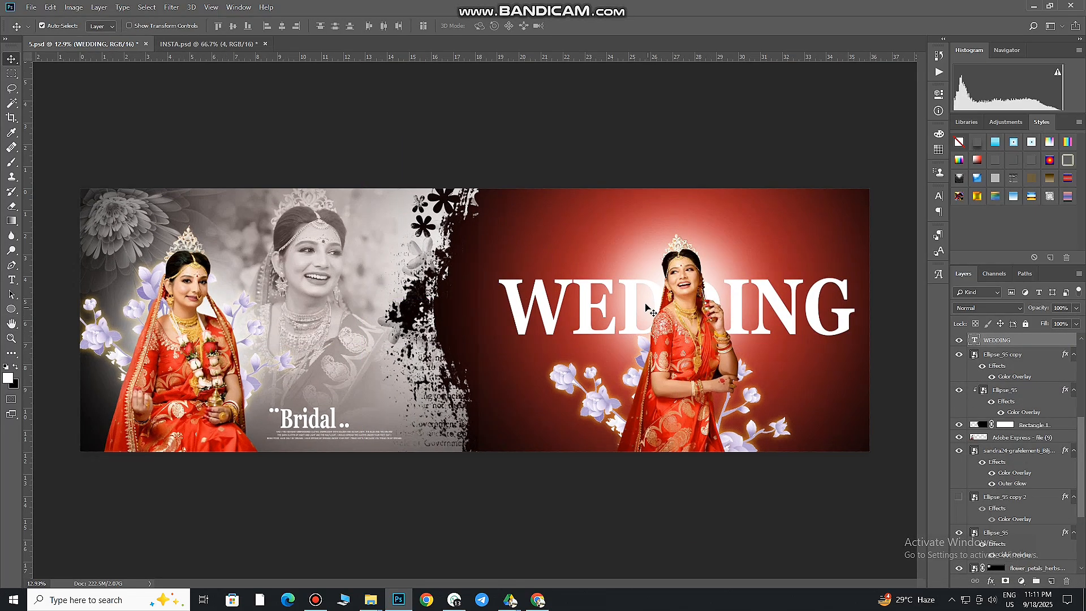